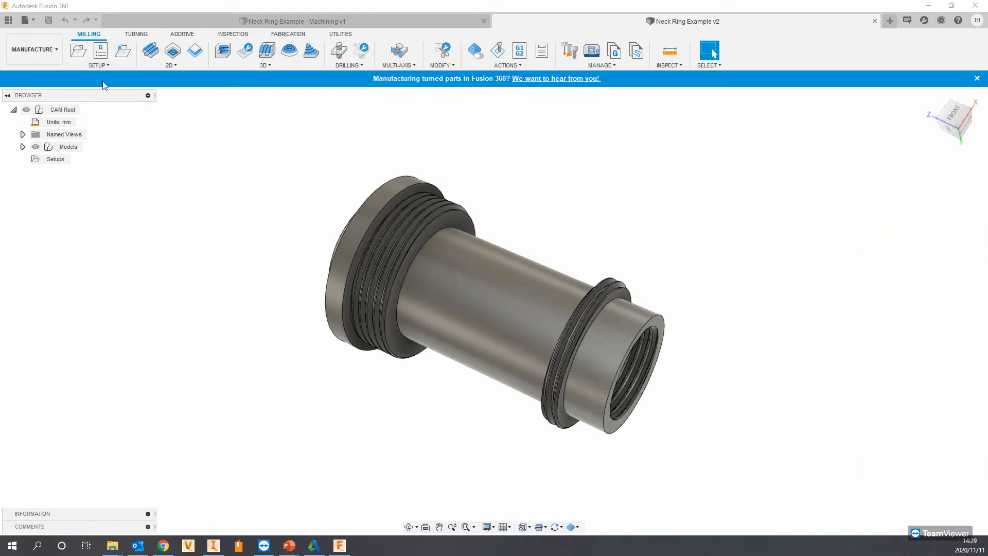
Examine the neck ring's flange, modeled external threads and small collar from several angles.
shift+middle_drag(383, 201, 347, 325)
mouse_move(408, 282)
shift+middle_down()
mouse_move(391, 263)
mouse_move(513, 293)
mouse_move(459, 294)
mouse_move(424, 275)
shift+middle_up()
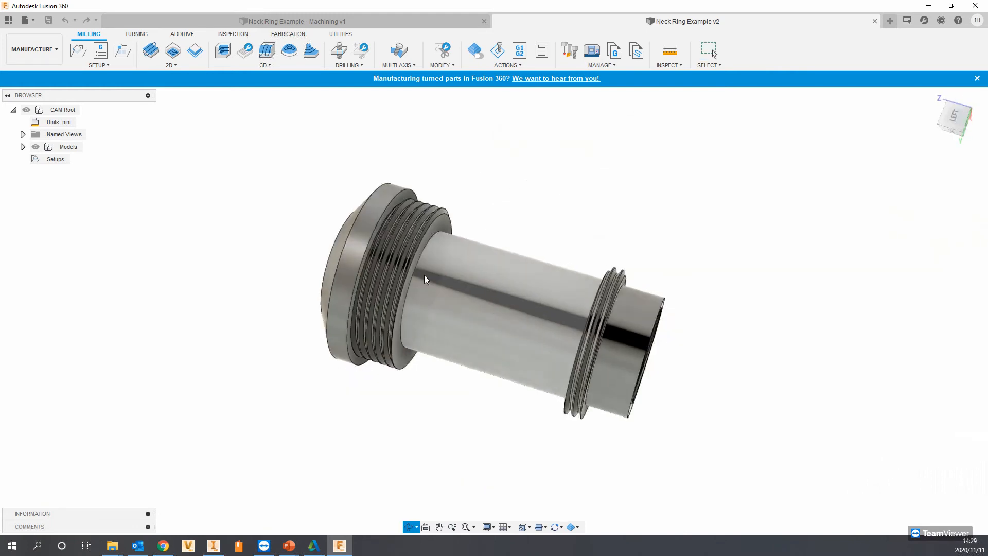
mouse_move(553, 312)
shift+middle_down()
mouse_move(481, 230)
mouse_move(502, 208)
mouse_move(570, 236)
mouse_move(514, 254)
mouse_move(588, 307)
mouse_move(570, 321)
shift+middle_up()
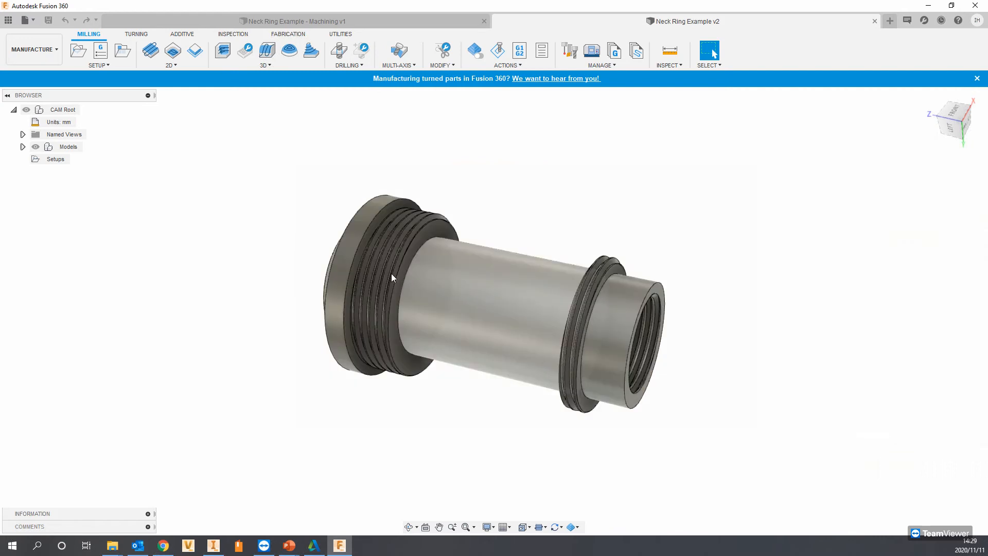
middle_drag(657, 316, 640, 311)
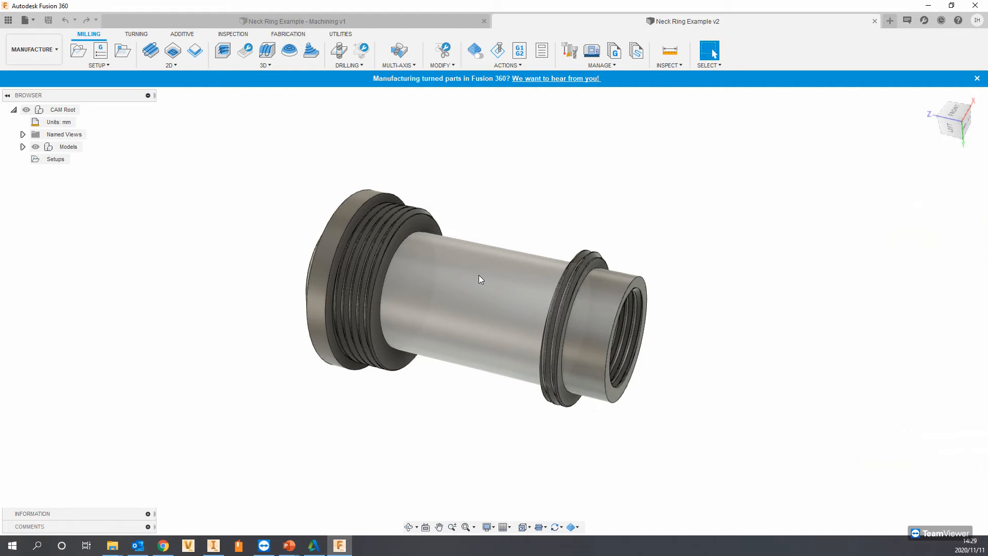
middle_drag(463, 242, 475, 221)
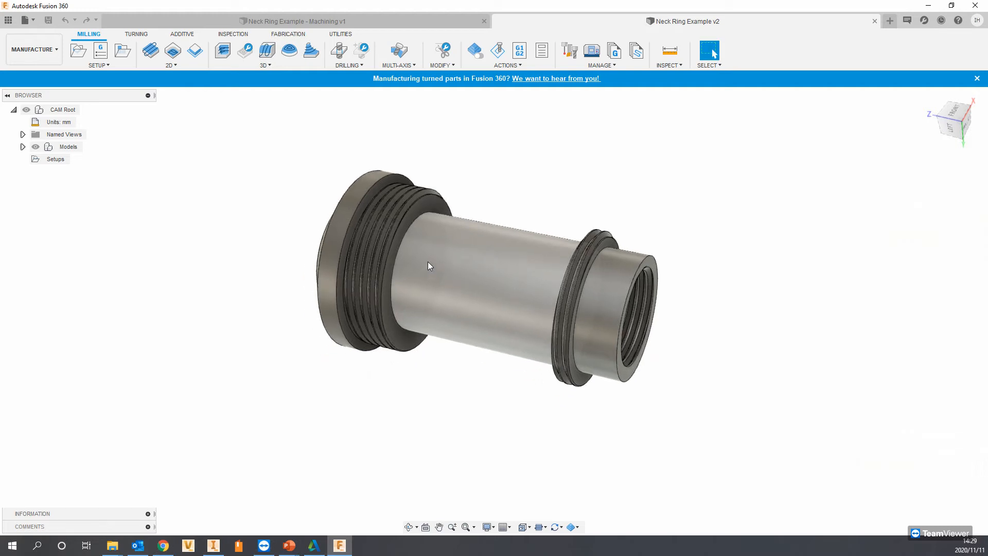
mouse_move(427, 262)
shift+middle_down()
mouse_move(462, 256)
mouse_move(436, 244)
shift+middle_up()
scroll(392, 216, up, 5)
shift+middle_drag(394, 217, 297, 178)
scroll(367, 214, down, 3)
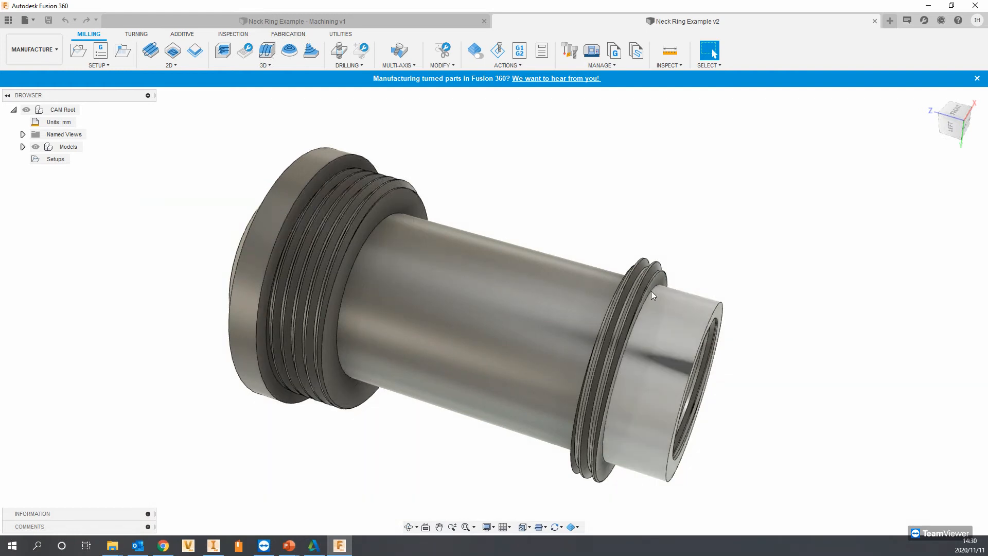
shift+middle_drag(429, 222, 391, 201)
scroll(329, 191, up, 3)
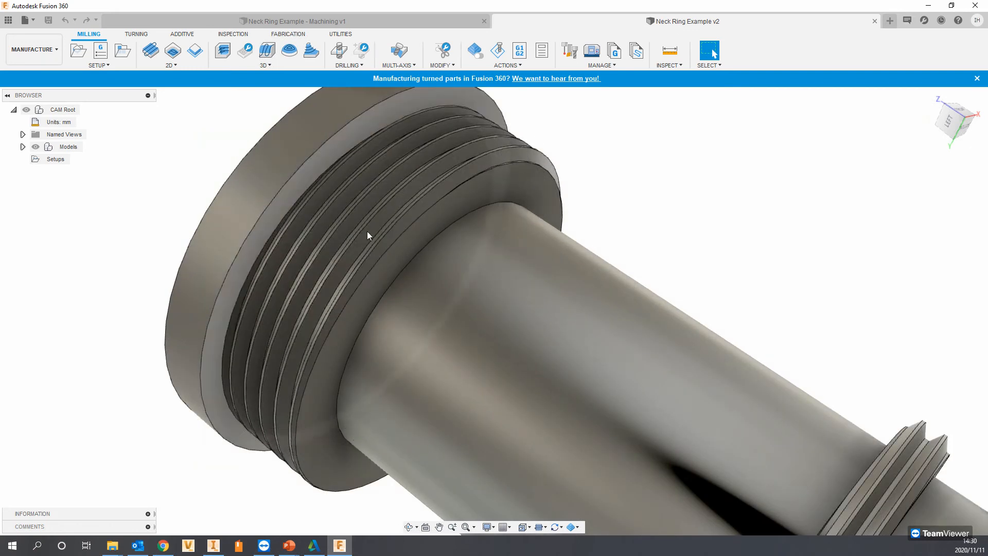
shift+middle_drag(451, 240, 432, 228)
scroll(432, 228, up, 2)
scroll(432, 228, down, 2)
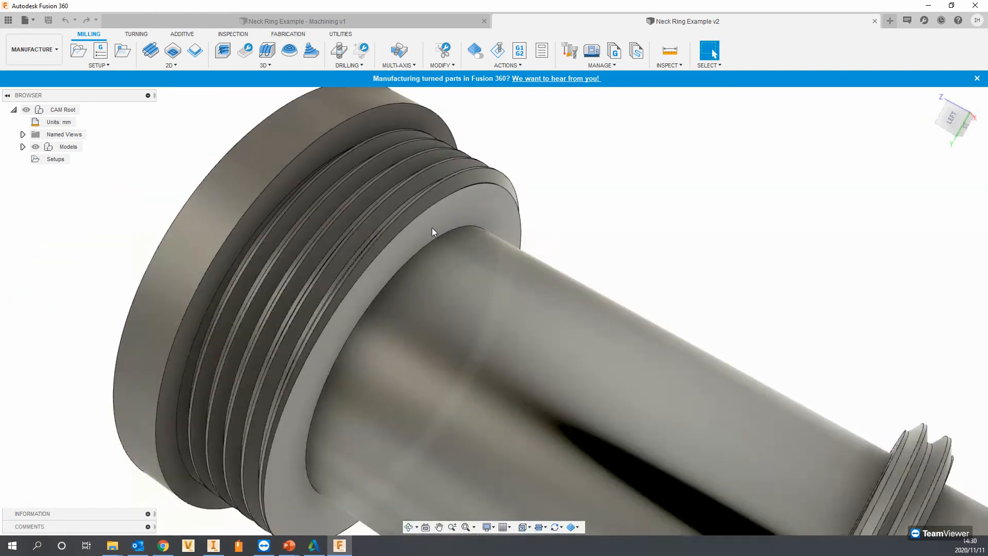
Switch to the Design workspace and delete the two modeled external thread features from the design history.
key(F6)
click(41, 51)
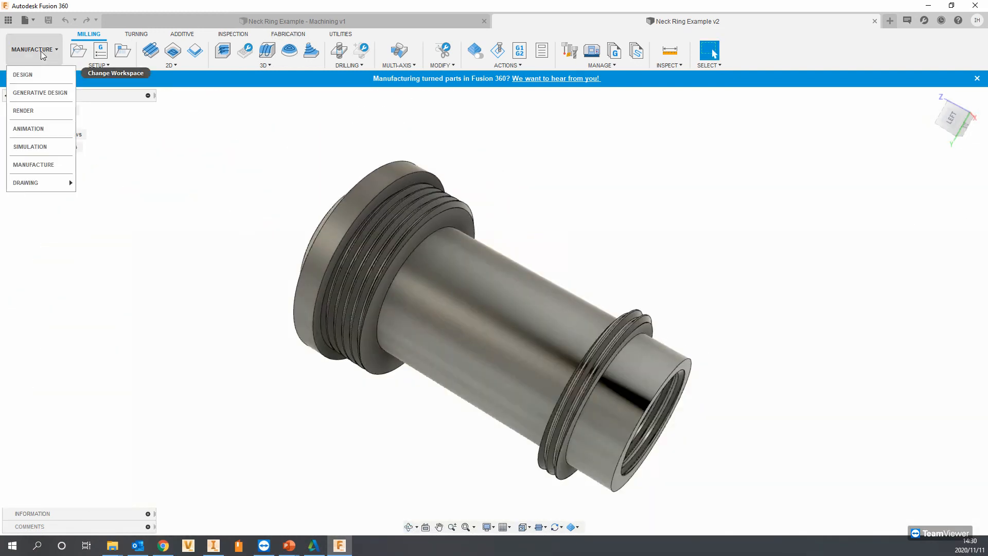
click(25, 74)
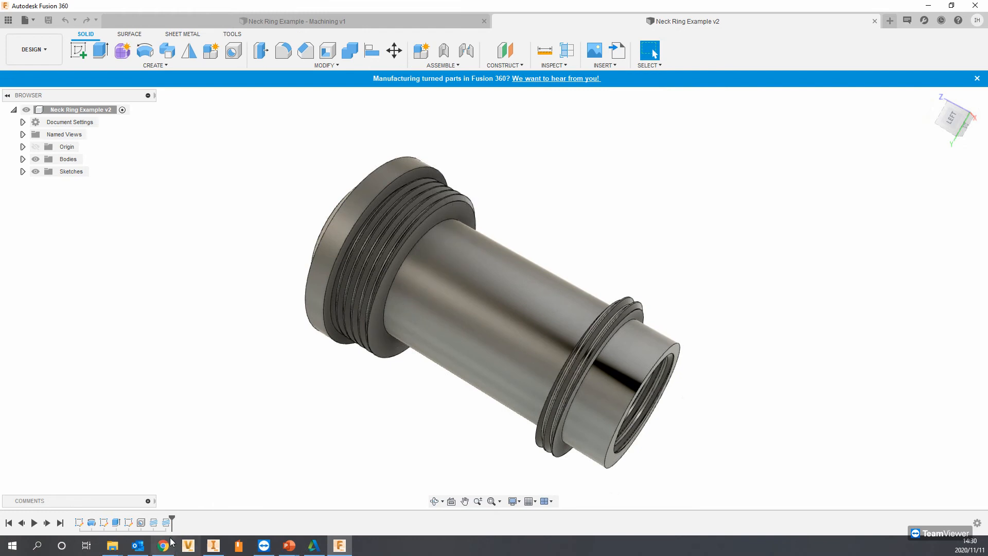
click(167, 523)
ctrl+click(153, 524)
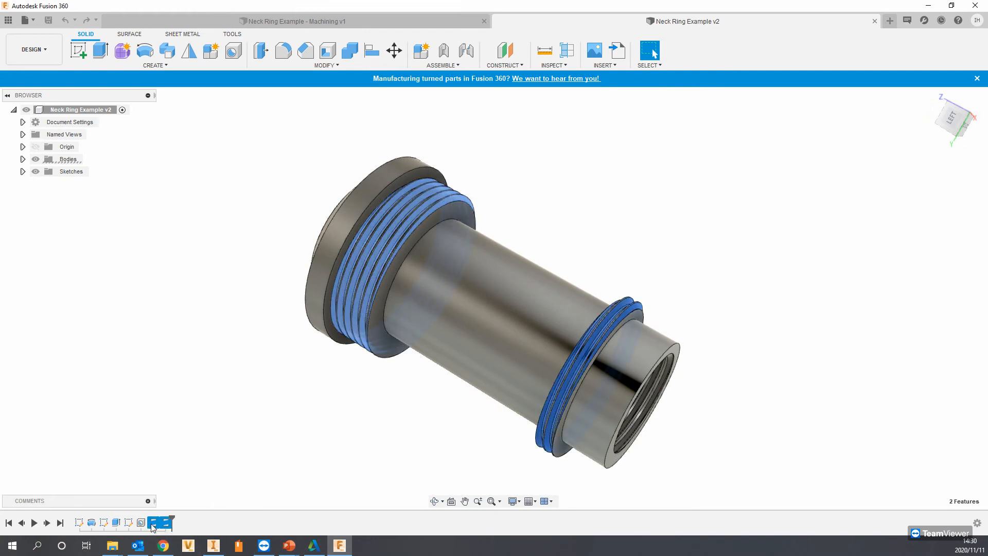
right_click(153, 523)
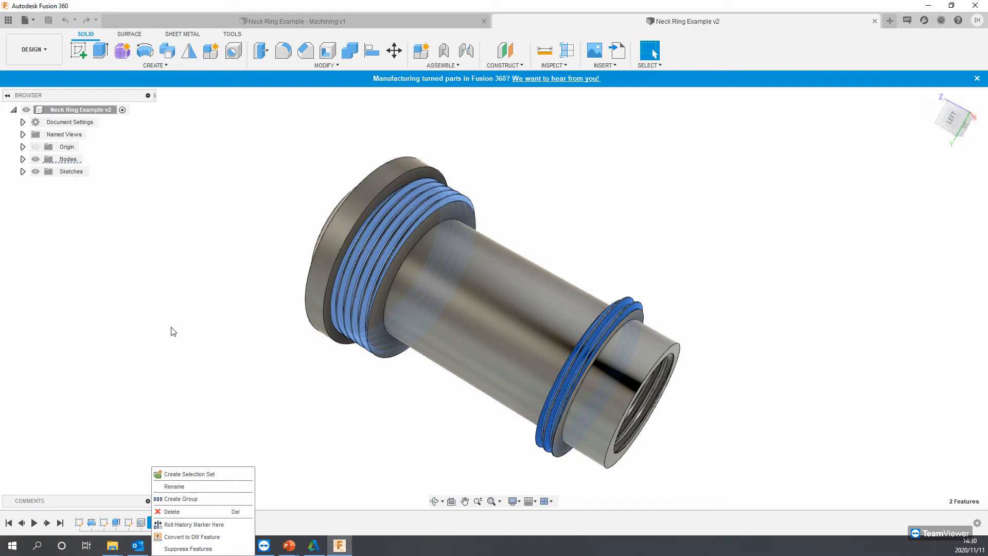
click(206, 547)
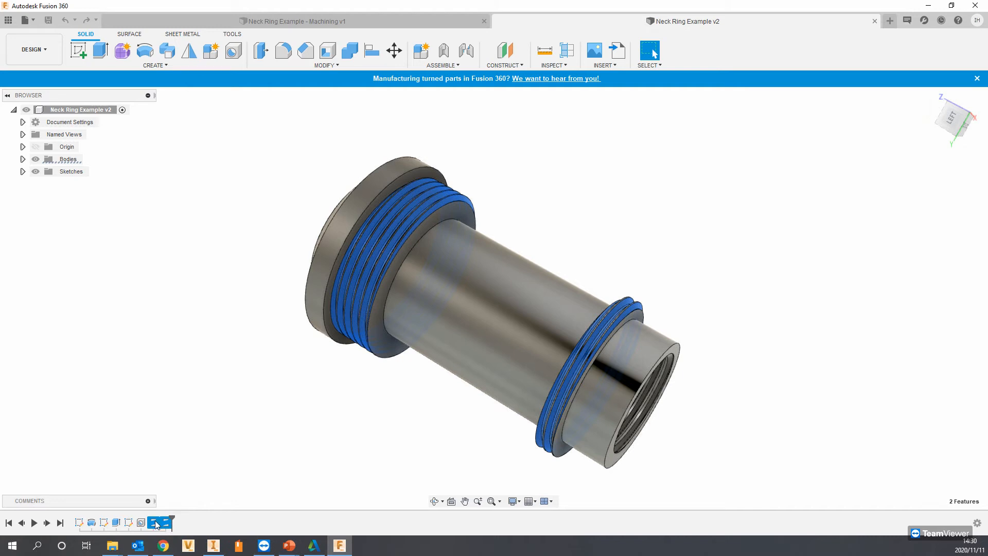
click(22, 159)
right_click(161, 522)
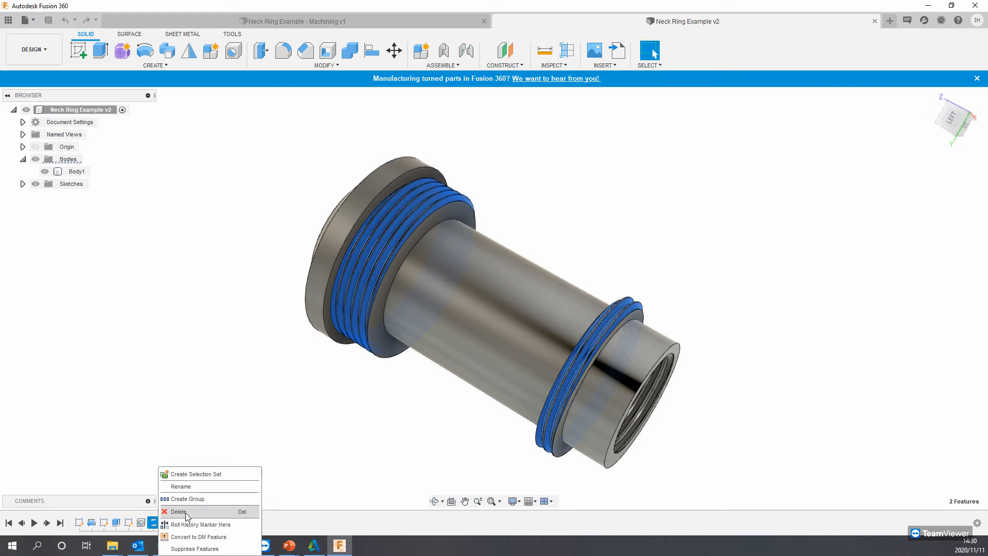
click(187, 516)
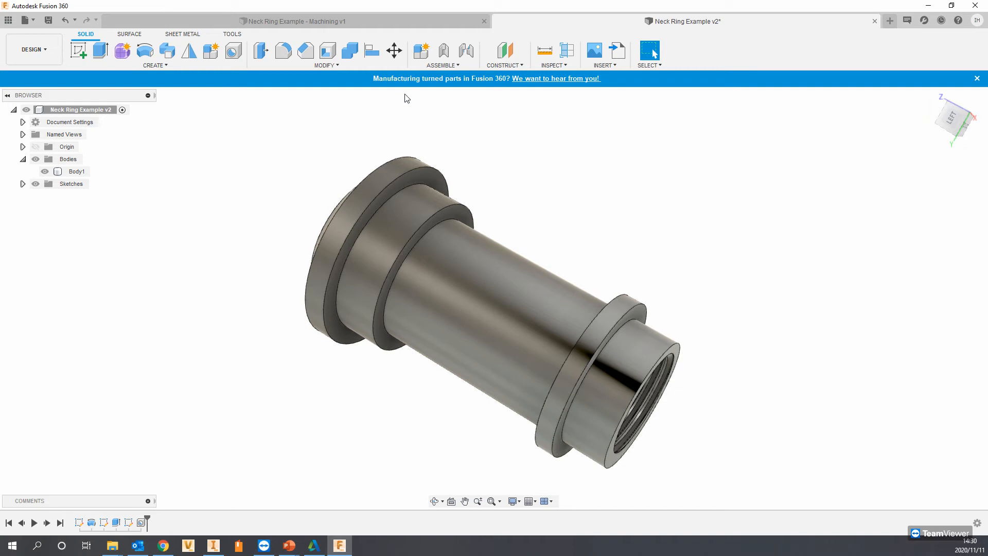
Apply full-length, unmodeled ISO Metric M36x4 threads, class 6g, right hand, to the outer faces of the large shoulder and small collar.
shift+middle_drag(381, 126, 399, 124)
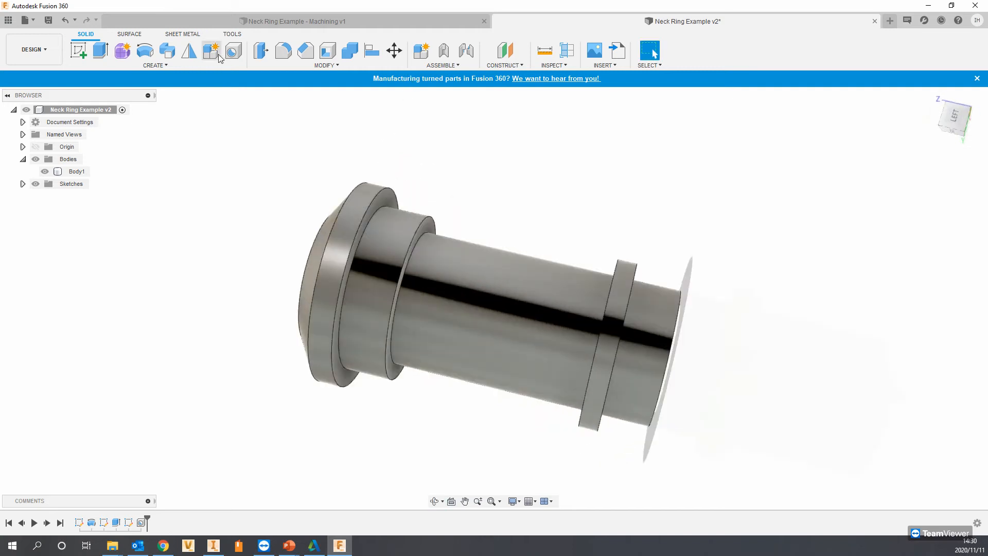
click(326, 65)
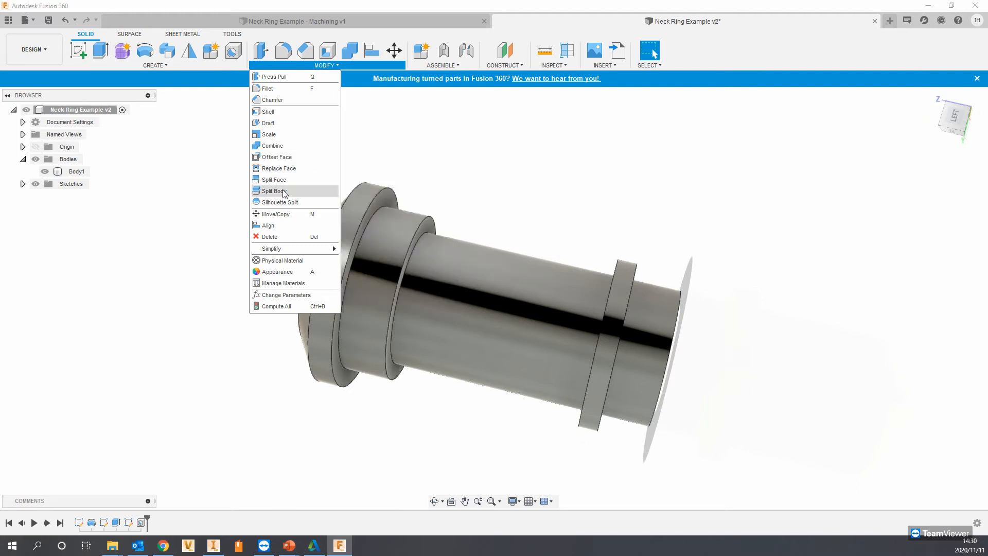
click(156, 65)
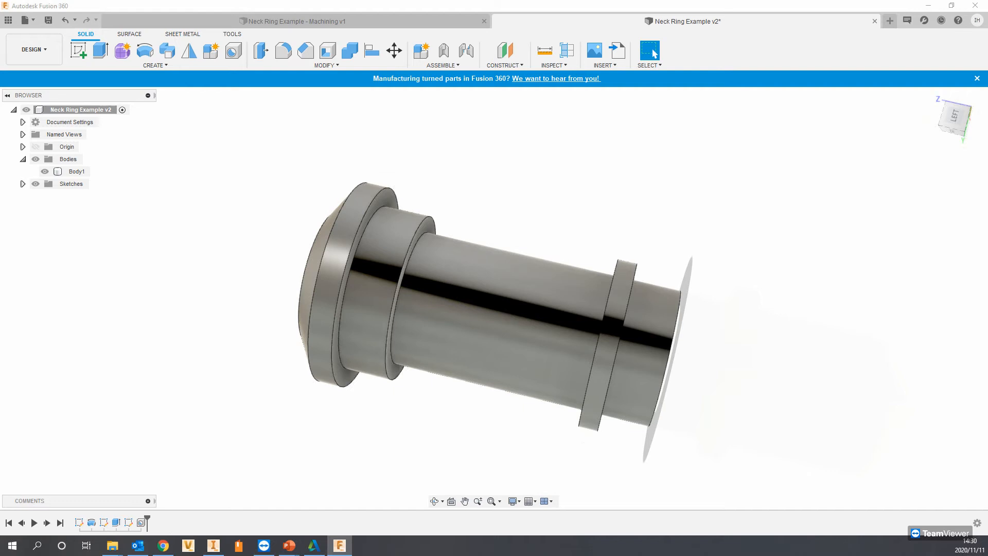
click(403, 240)
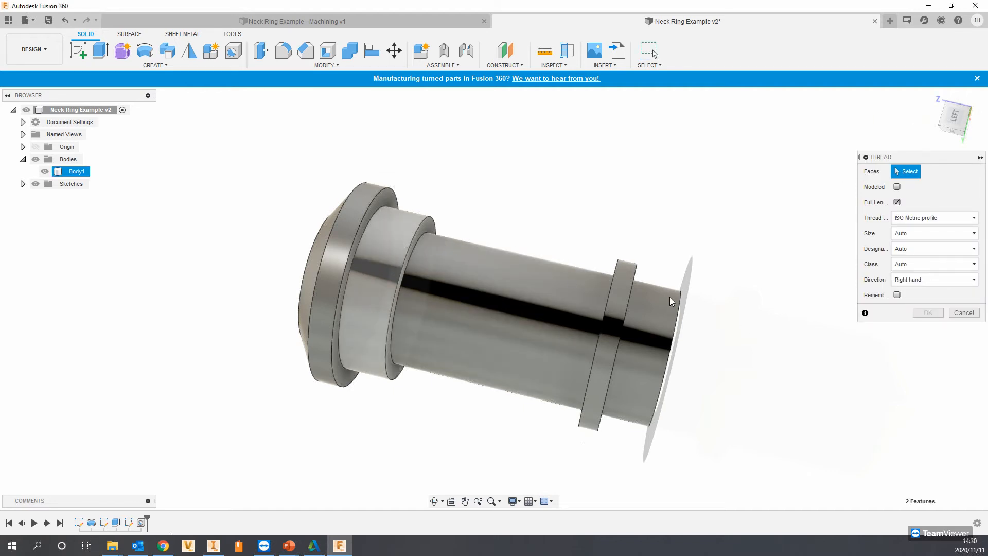
click(622, 288)
mouse_move(664, 260)
shift+middle_down()
mouse_move(653, 250)
mouse_move(674, 247)
shift+middle_up()
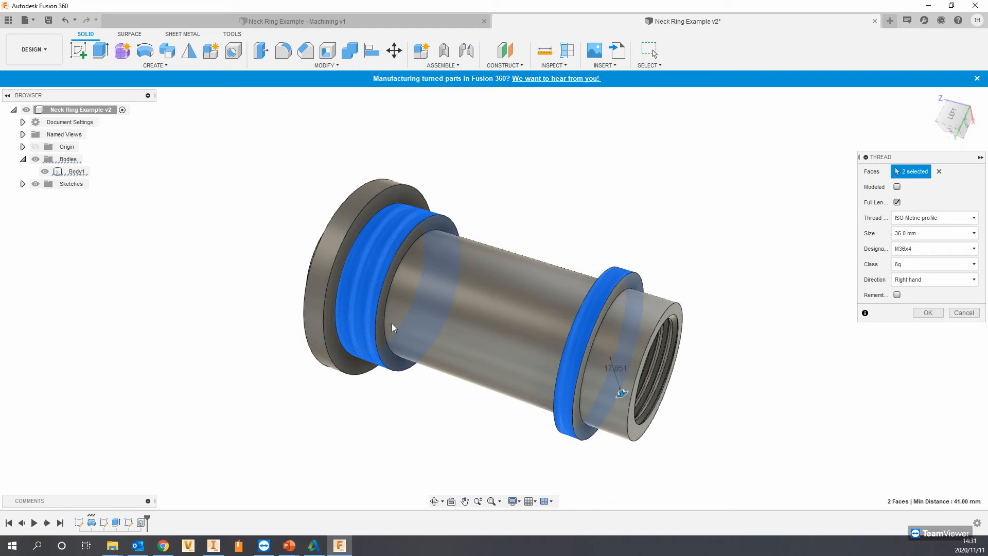
click(928, 313)
mouse_move(490, 234)
shift+middle_down()
mouse_move(509, 234)
mouse_move(503, 220)
shift+middle_up()
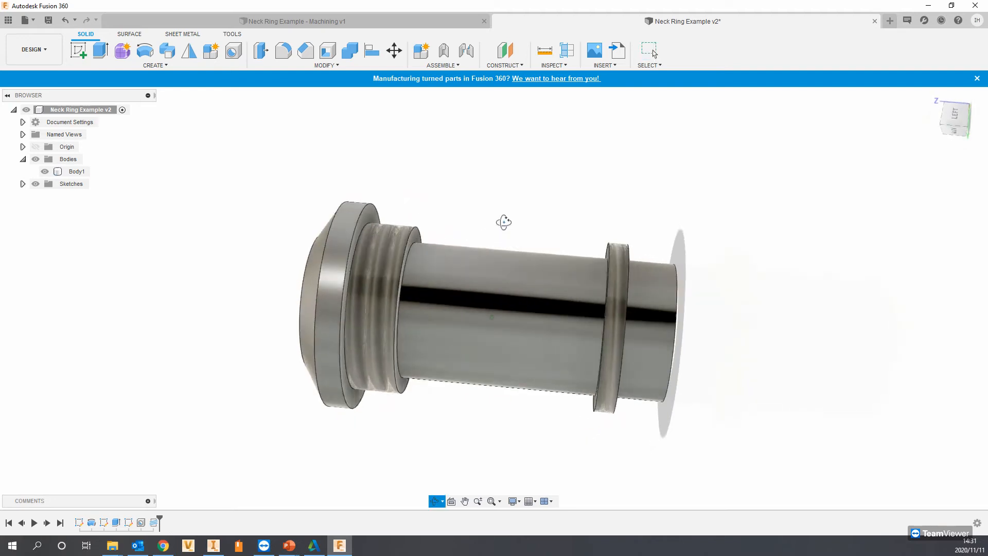
Switch to the Manufacture workspace.
click(41, 50)
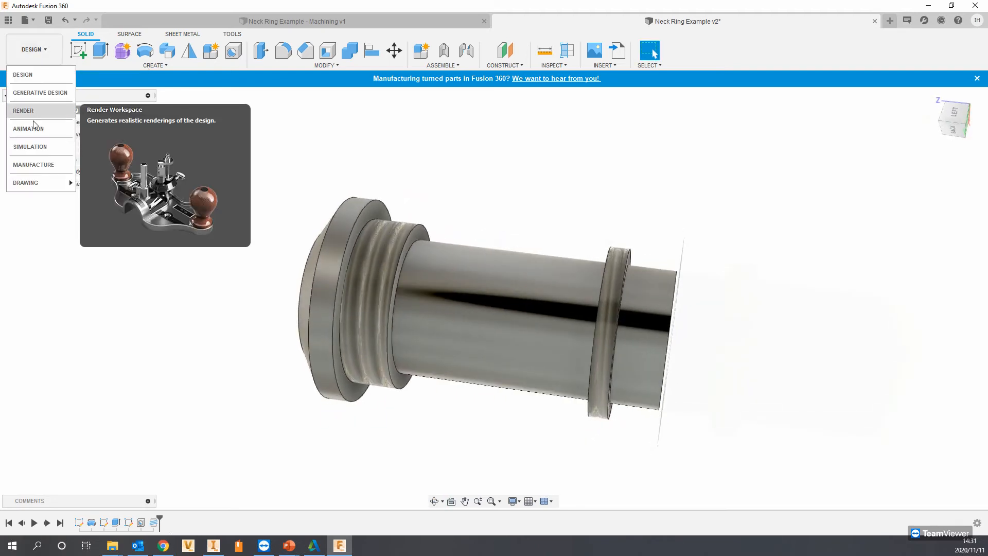
click(48, 164)
mouse_move(529, 269)
shift+middle_down()
mouse_move(698, 257)
mouse_move(547, 296)
mouse_move(633, 269)
mouse_move(551, 284)
mouse_move(516, 269)
shift+middle_up()
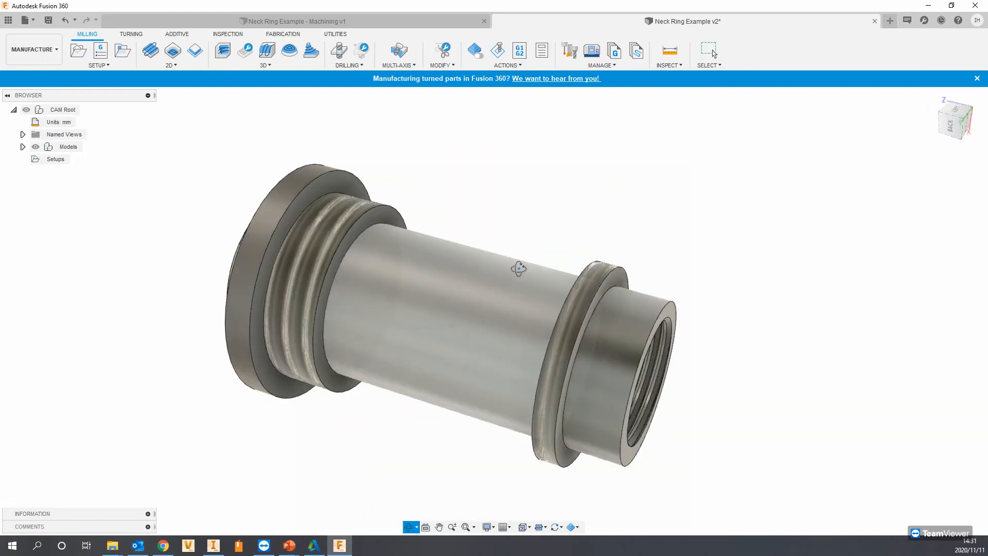
click(52, 160)
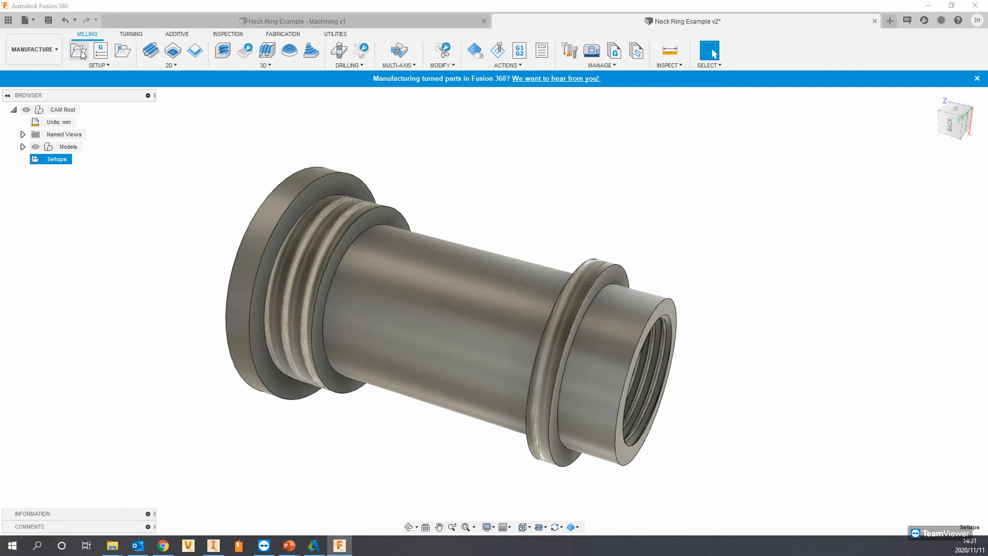
right_click(37, 159)
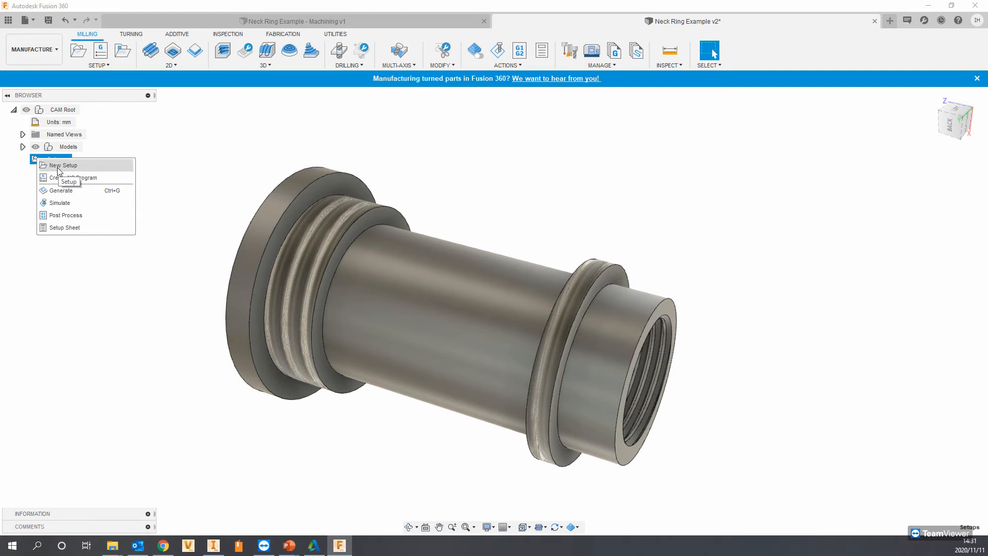
click(58, 168)
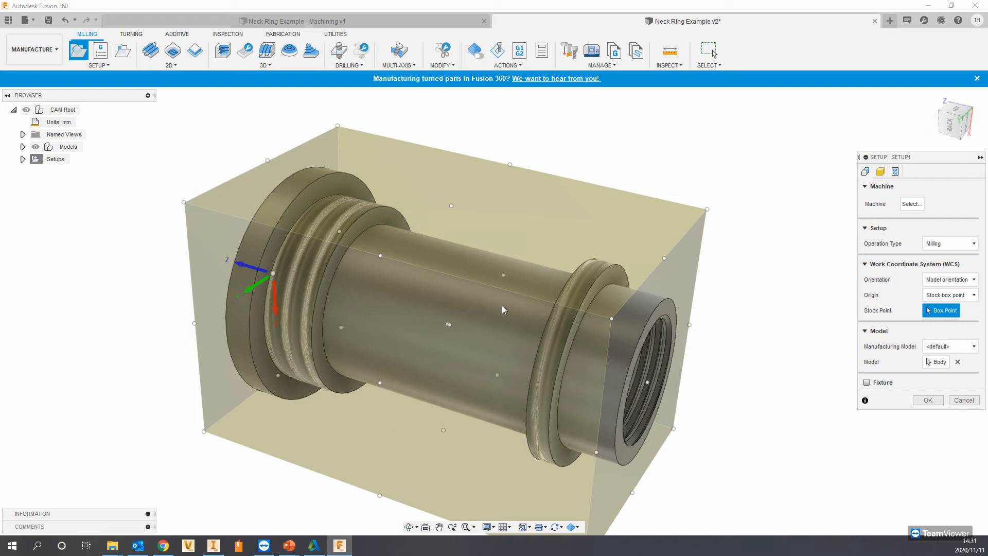
middle_drag(634, 311, 600, 288)
scroll(631, 282, down, 1)
scroll(631, 282, down, 1)
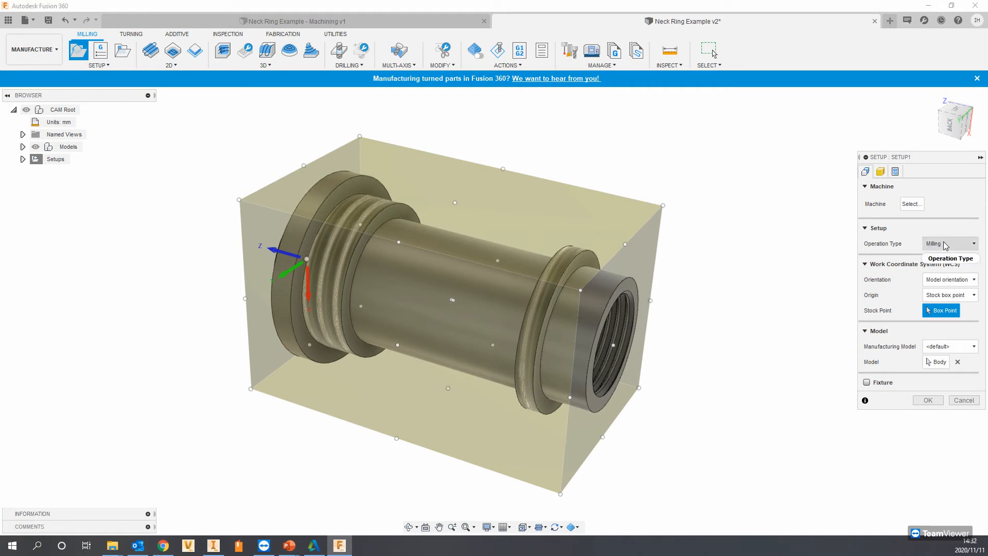
click(963, 400)
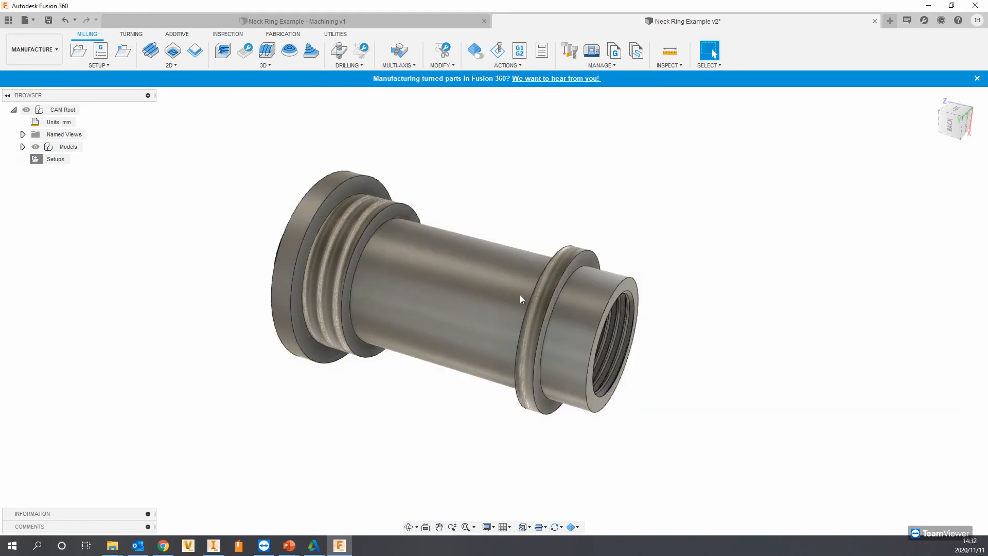
Start a new machining setup with the operation type Turning or mill/turn and inspect its stock, axes and chuck plane.
click(132, 35)
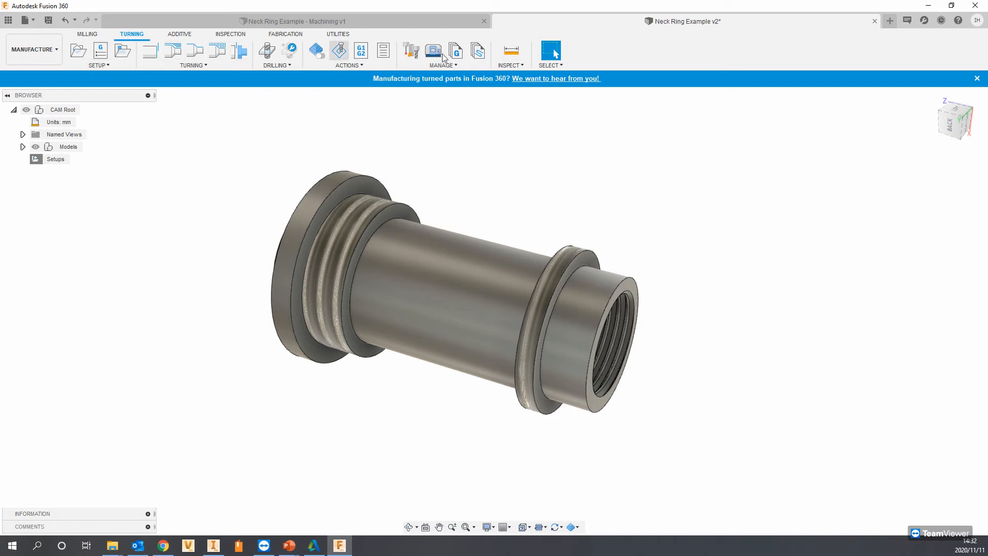
right_click(56, 160)
click(57, 160)
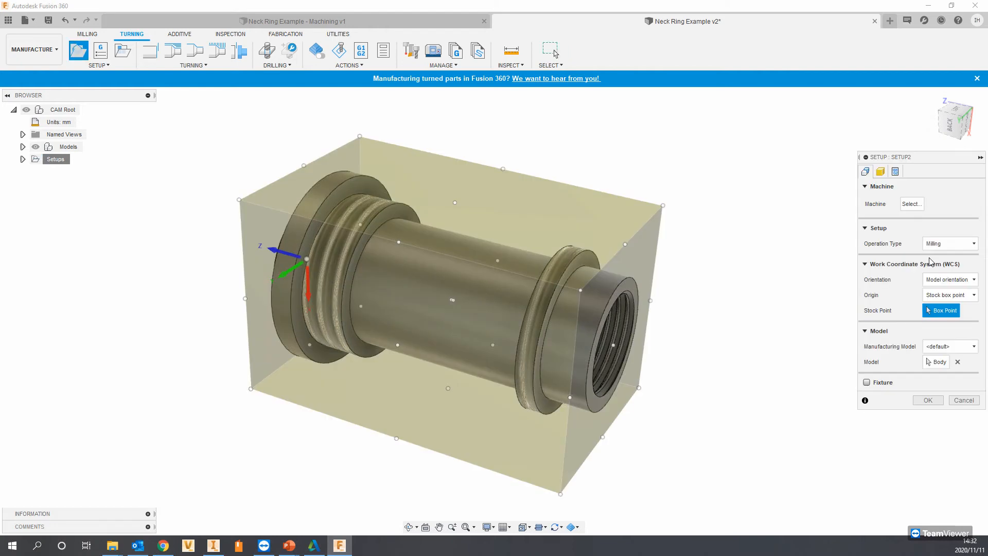
click(932, 243)
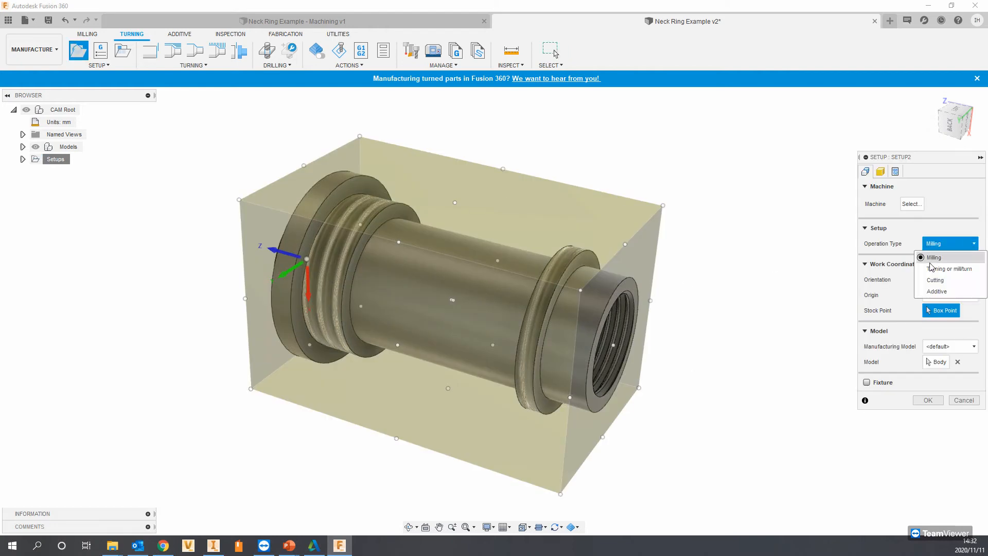
click(947, 268)
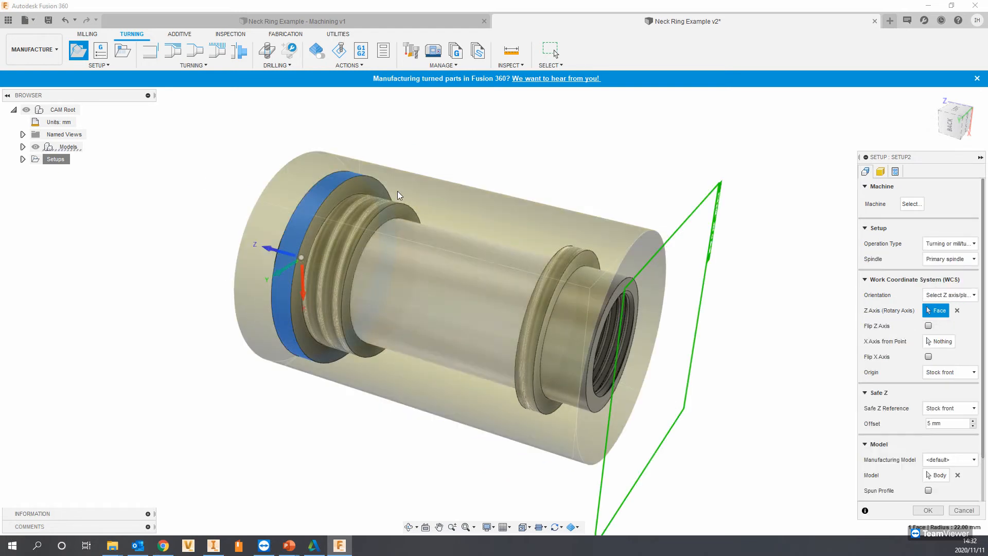
shift+middle_drag(536, 270, 624, 296)
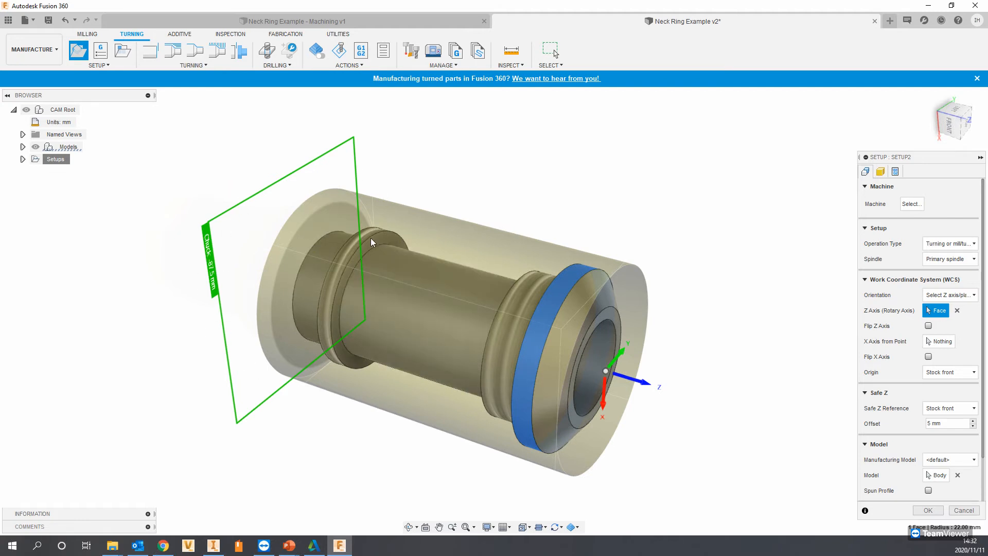
shift+middle_drag(384, 267, 635, 352)
shift+middle_drag(637, 418, 579, 368)
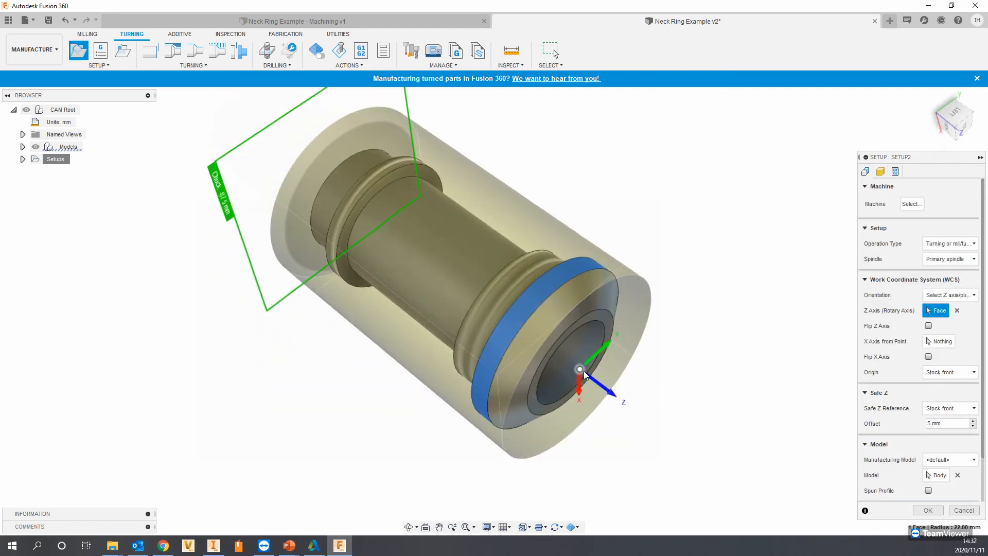
shift+middle_drag(575, 317, 621, 327)
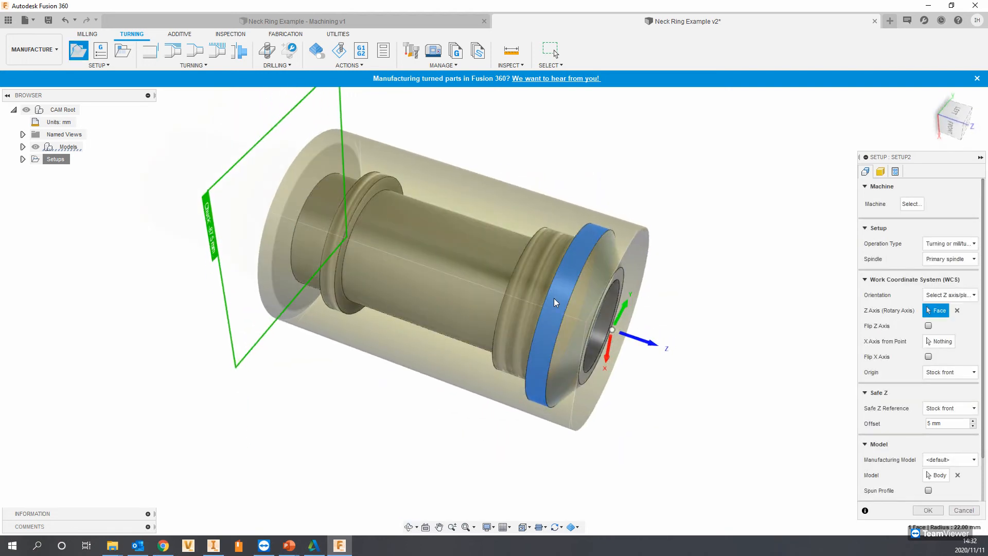
shift+middle_drag(607, 277, 597, 239)
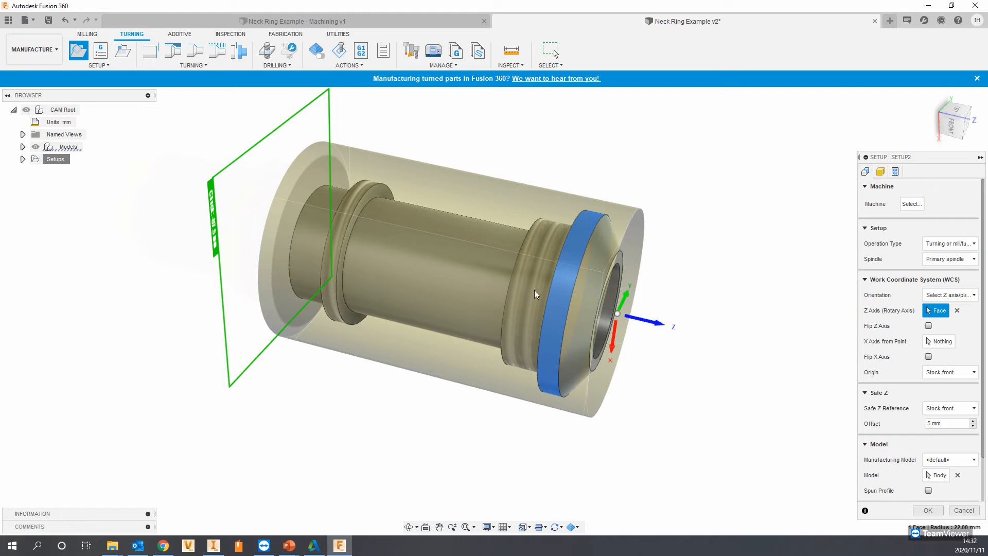
Set the work coordinate system orientation to Select Z axis/plane & X axis.
middle_drag(523, 286, 516, 306)
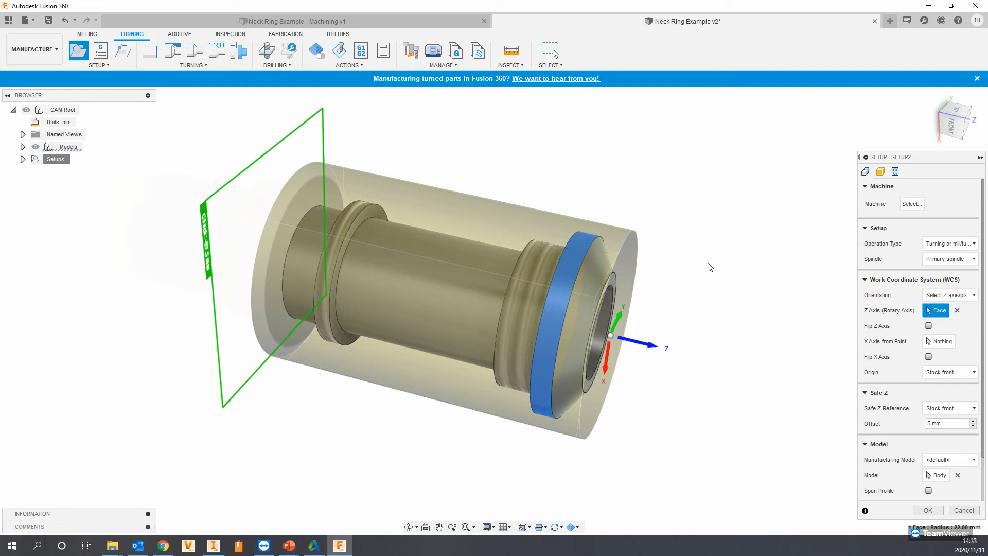
shift+middle_drag(741, 269, 669, 278)
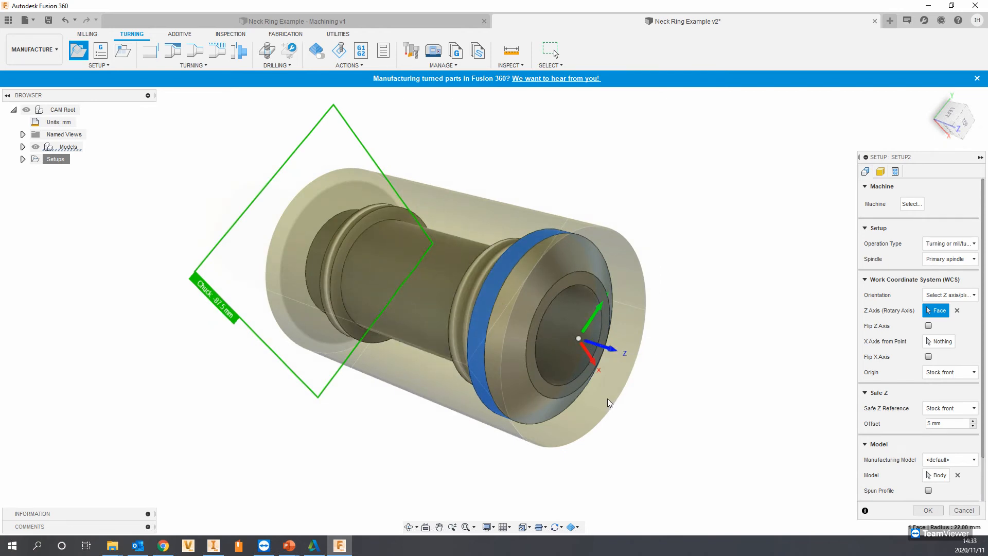
click(952, 295)
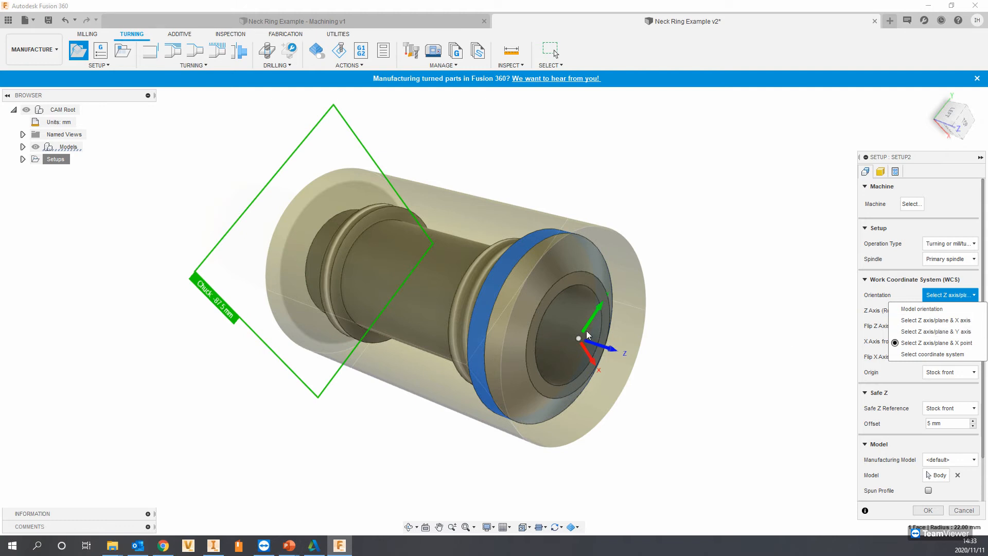
click(943, 320)
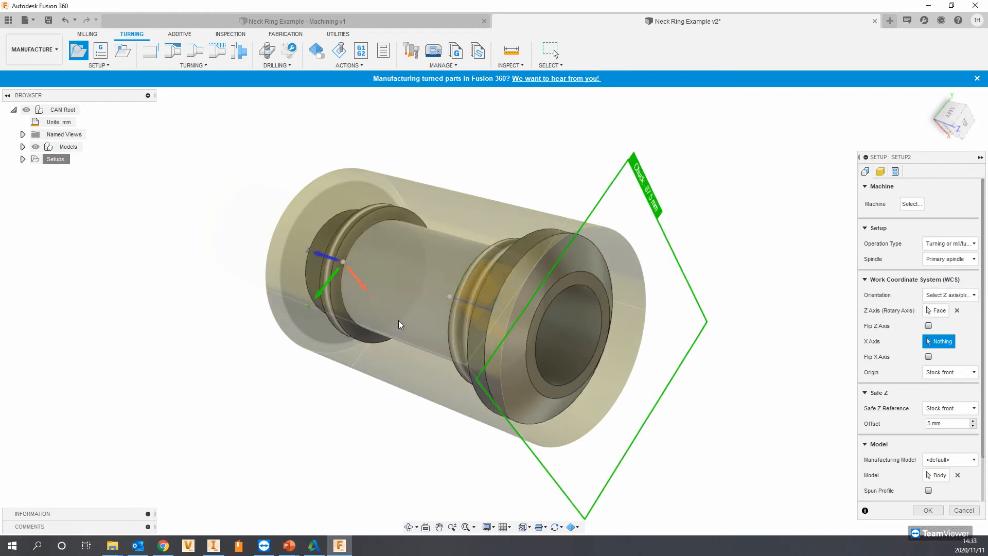
shift+middle_drag(422, 276, 512, 260)
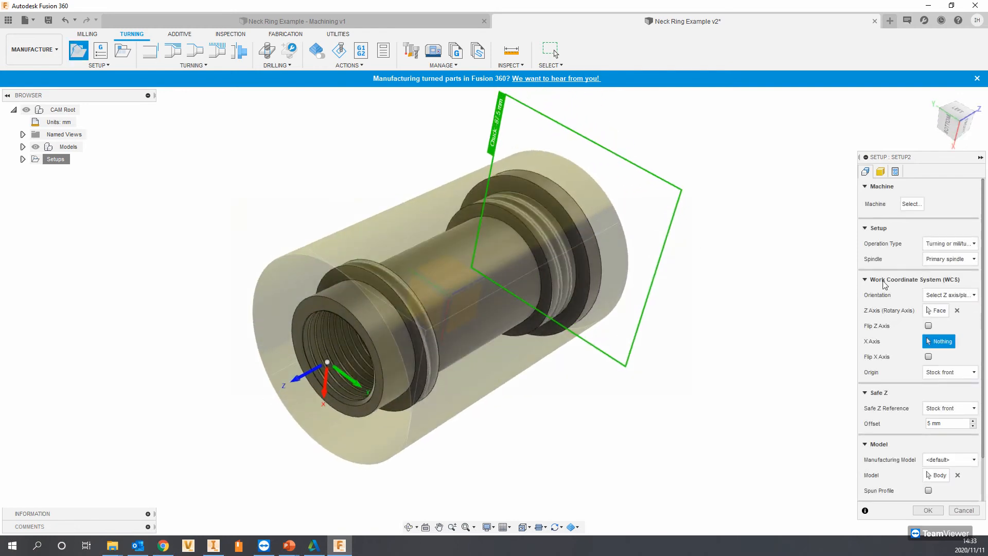
Flip the Z axis so it points out of the large chamfered end, with the chuck plane behind the small collar end.
click(929, 326)
shift+middle_drag(615, 264, 411, 239)
click(929, 325)
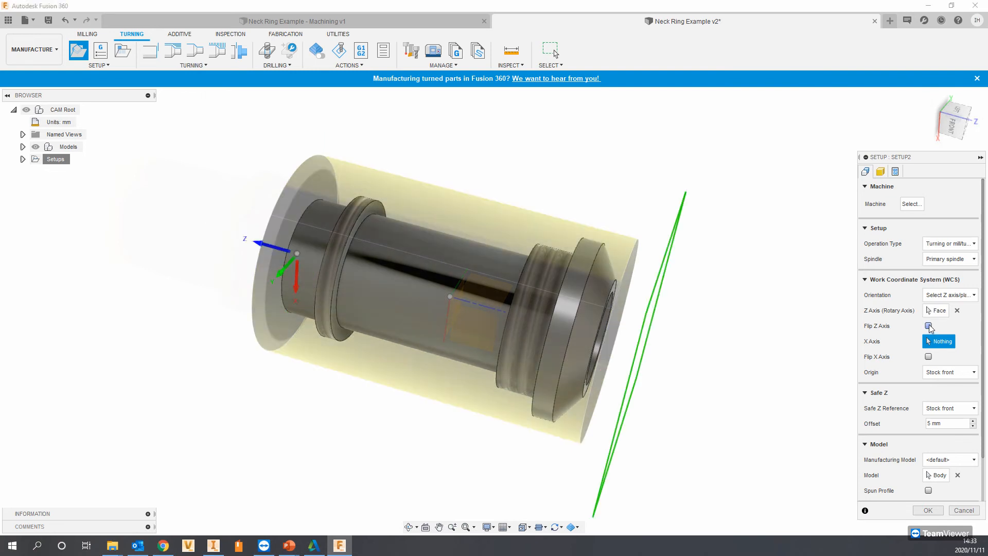
click(929, 325)
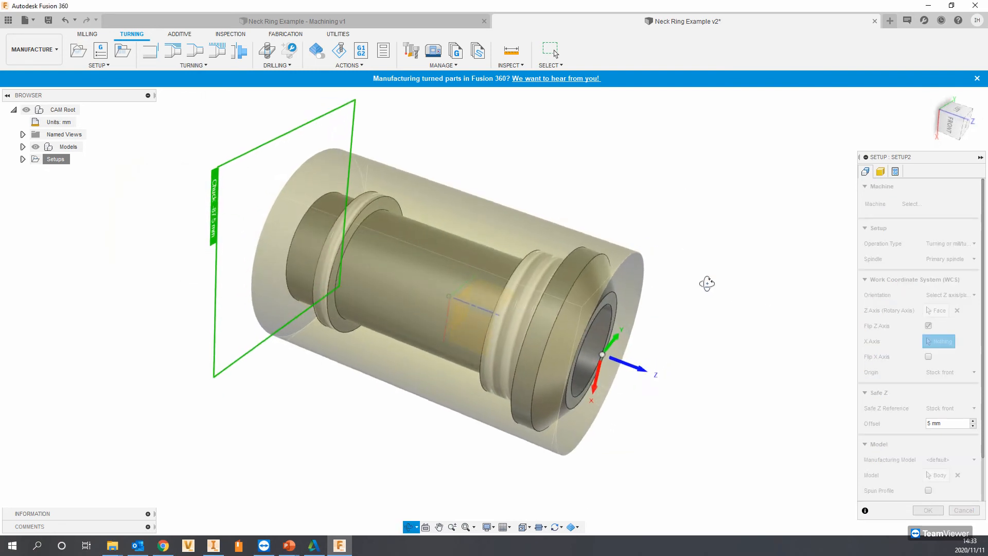
Try flipping the X axis of the work coordinate system and restore its original direction.
shift+middle_drag(679, 258, 684, 372)
click(928, 356)
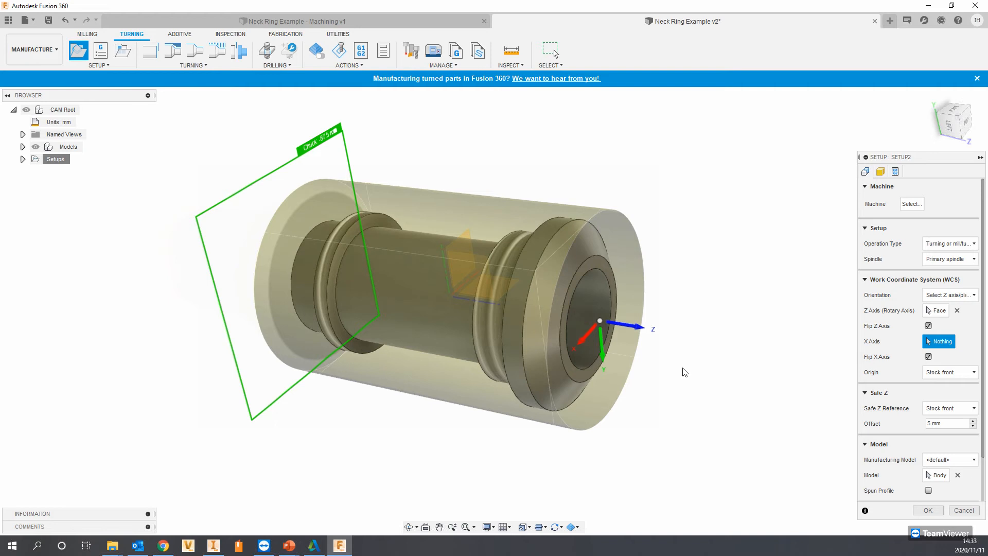
click(928, 356)
shift+middle_drag(625, 273, 624, 290)
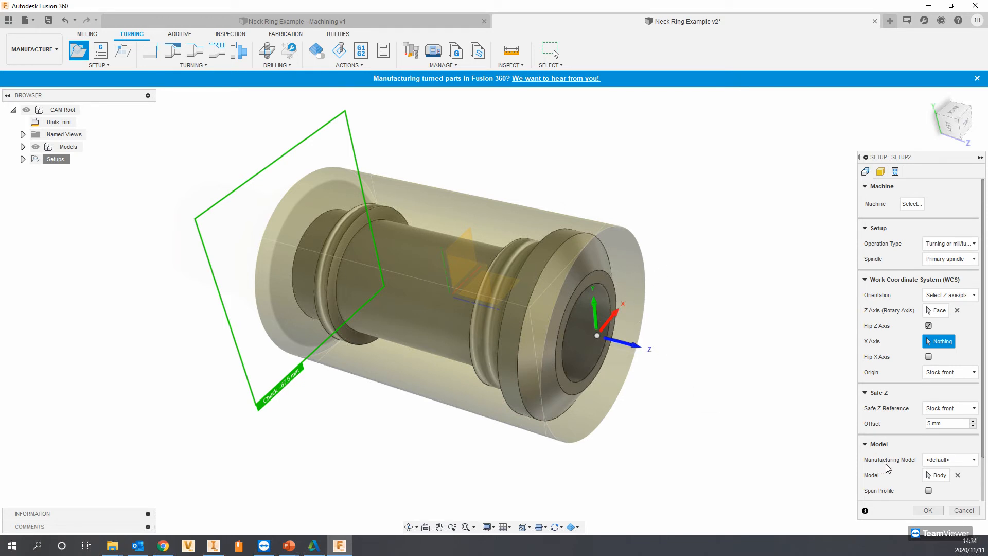
Examine the available origin choices, the origin in side view and the Safe Z reference options.
click(960, 376)
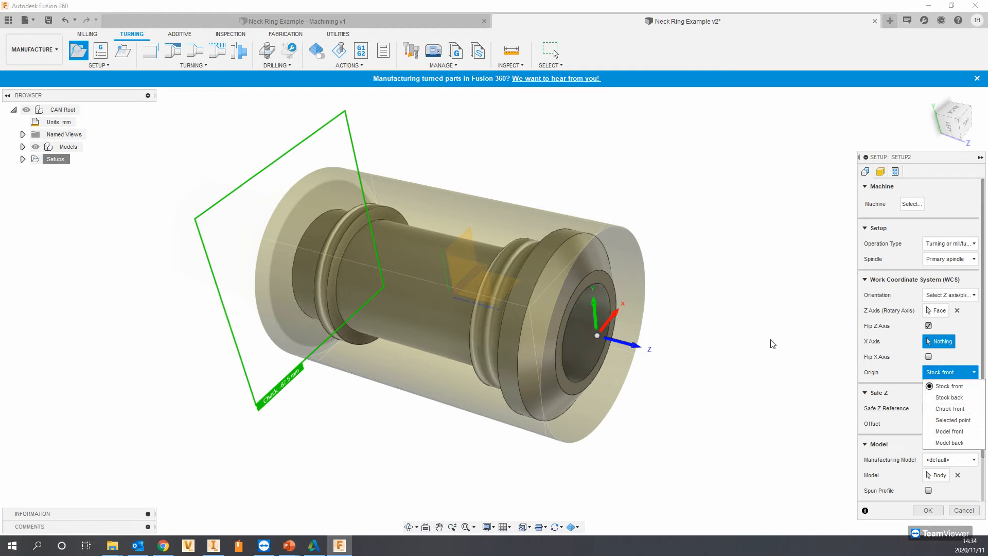
shift+middle_drag(648, 274, 674, 255)
click(956, 124)
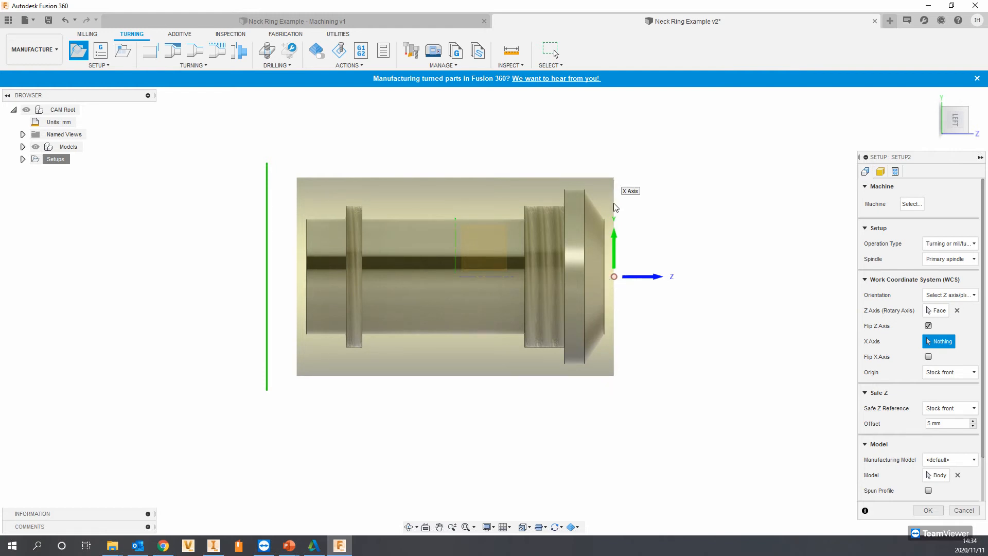
shift+middle_drag(652, 316, 638, 329)
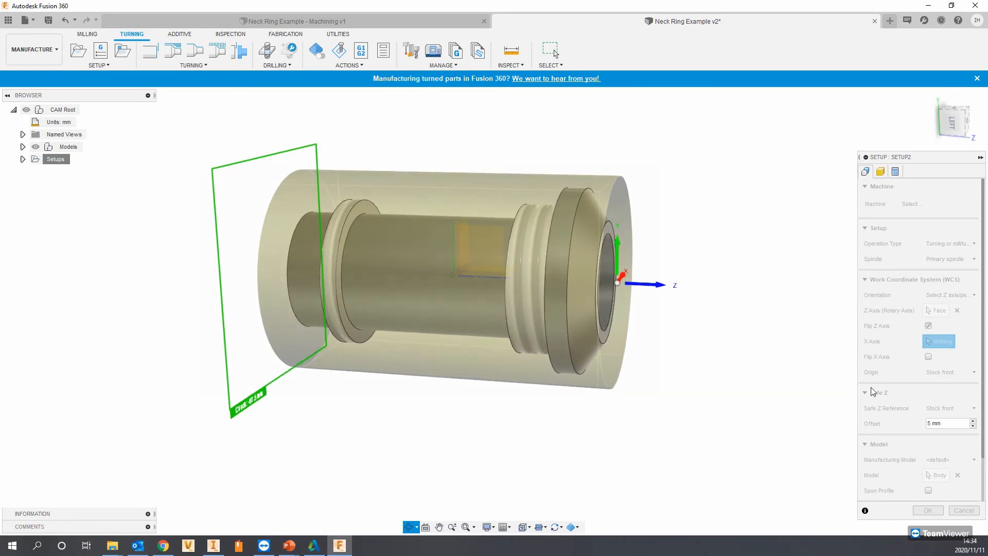
click(959, 408)
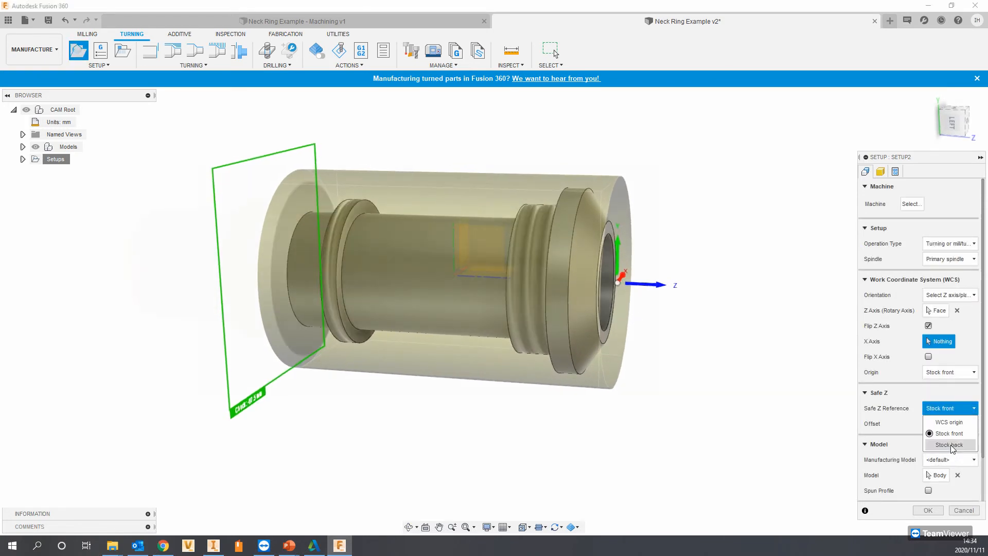
Try placing the origin at a selected point on the large shoulder's edge and return the origin to Stock front.
click(947, 372)
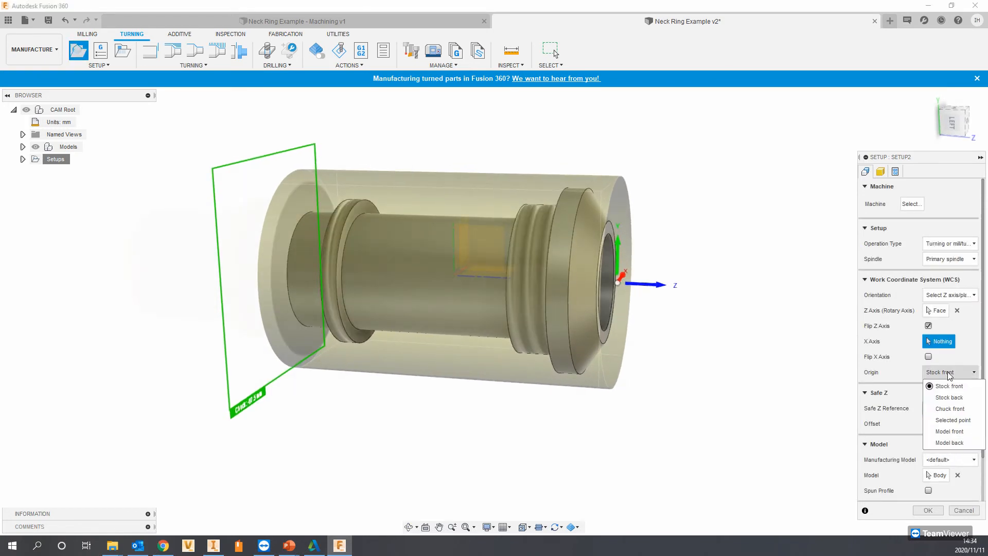
click(952, 419)
click(560, 199)
shift+middle_drag(582, 348, 672, 319)
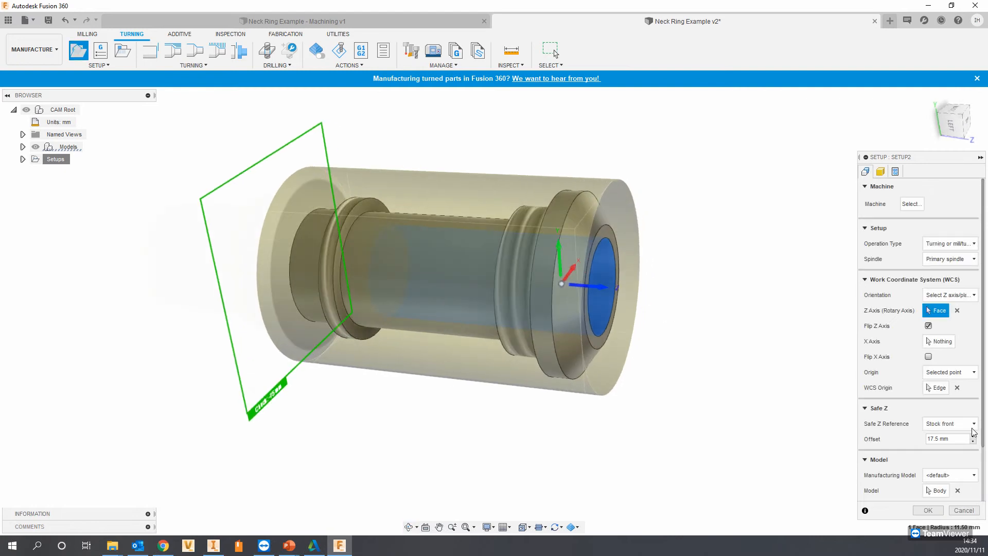
click(954, 371)
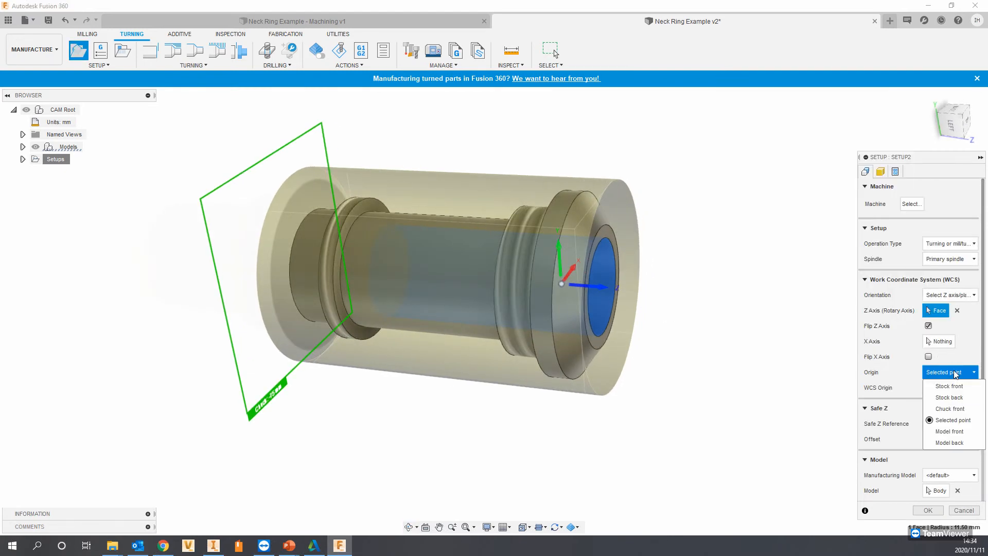
click(949, 387)
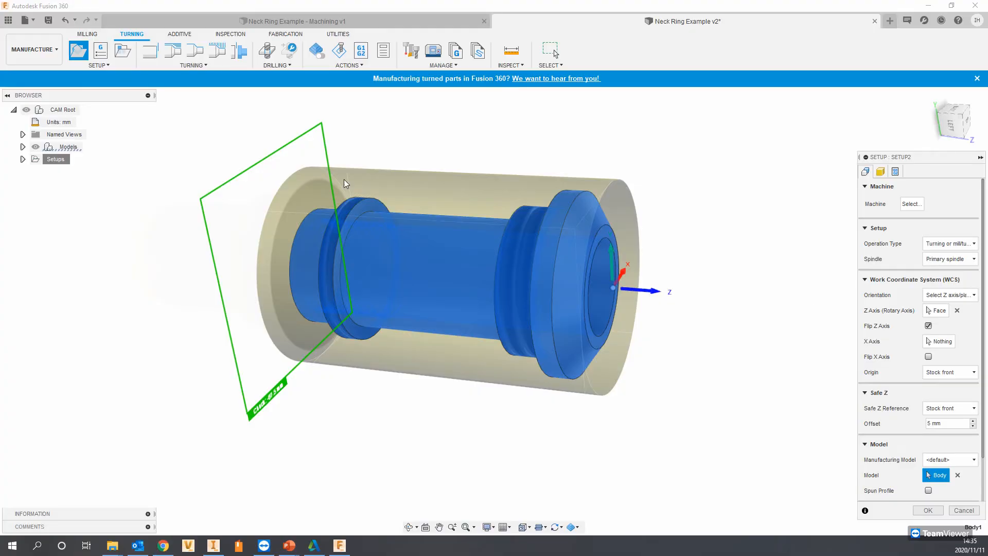
Inspect the selected model body, the chuck plane and the Safe Z offset in the setup.
mouse_move(576, 286)
shift+middle_down()
mouse_move(600, 265)
mouse_move(567, 281)
shift+middle_up()
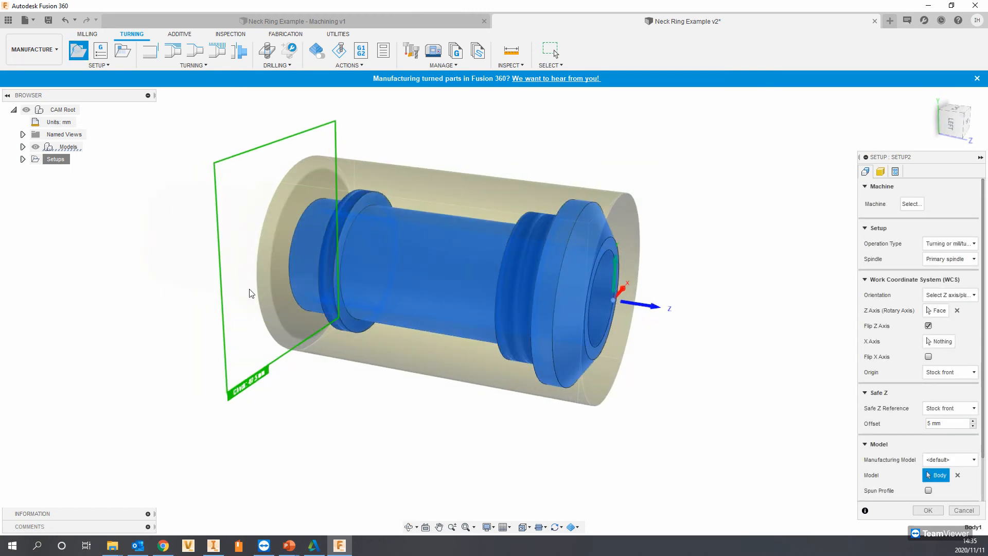
shift+middle_drag(300, 274, 234, 207)
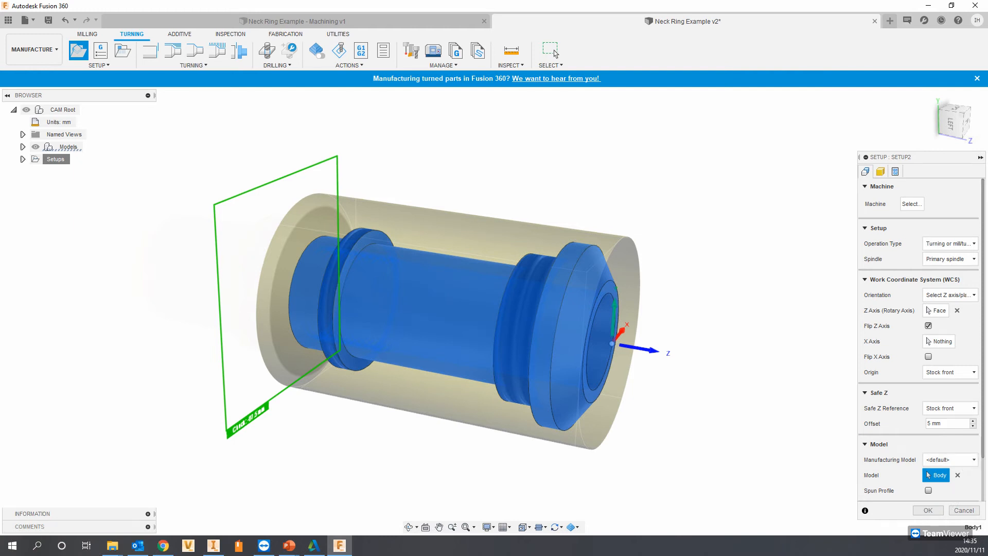
click(949, 423)
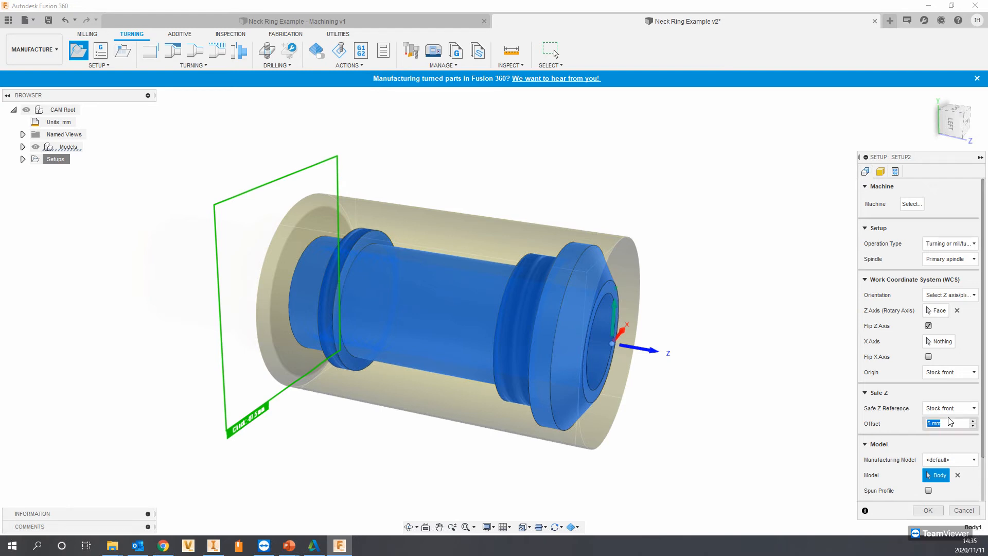
Change the stock mode from a fixed size cylinder to Relative size tube with a radial stock offset of 5 mm.
click(880, 172)
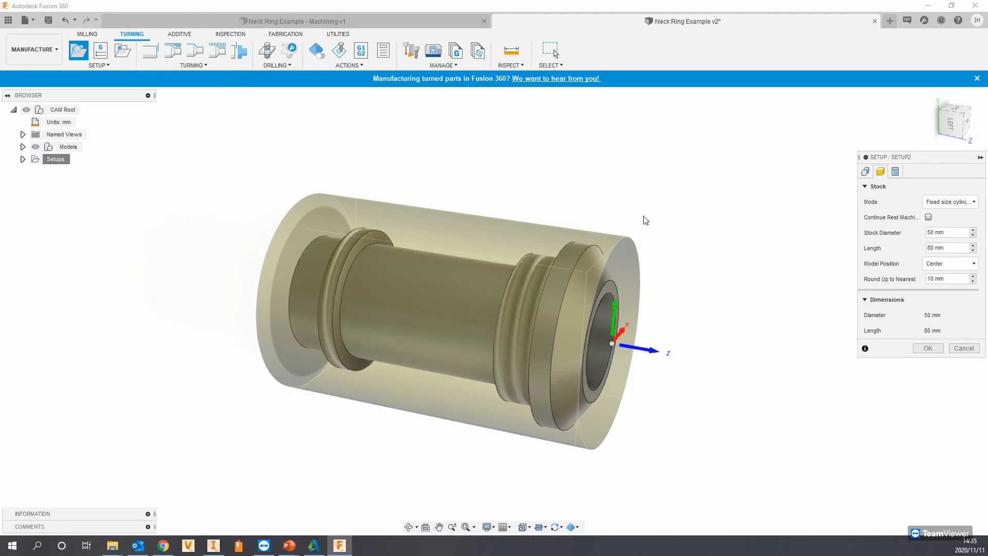
click(949, 202)
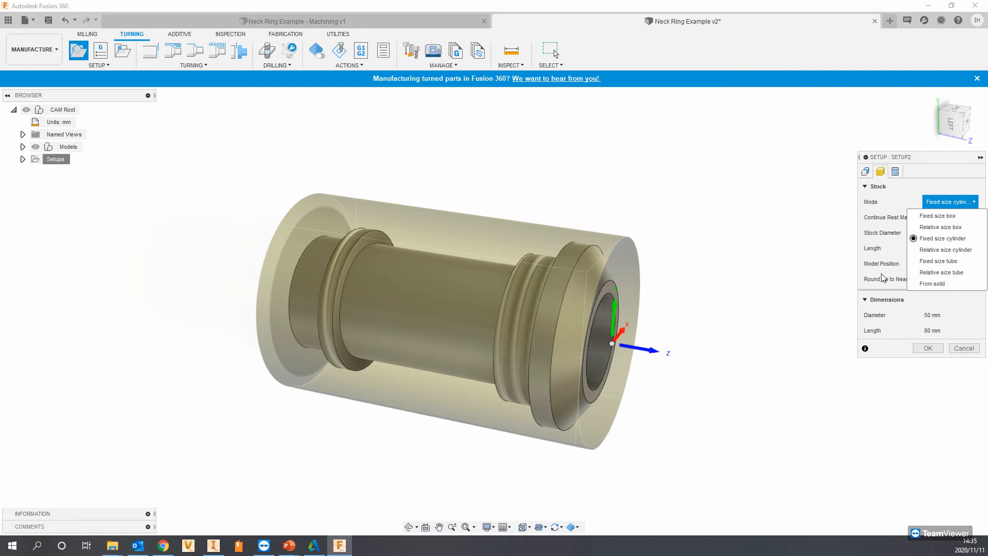
mouse_move(639, 257)
shift+middle_down()
mouse_move(631, 253)
mouse_move(652, 259)
shift+middle_up()
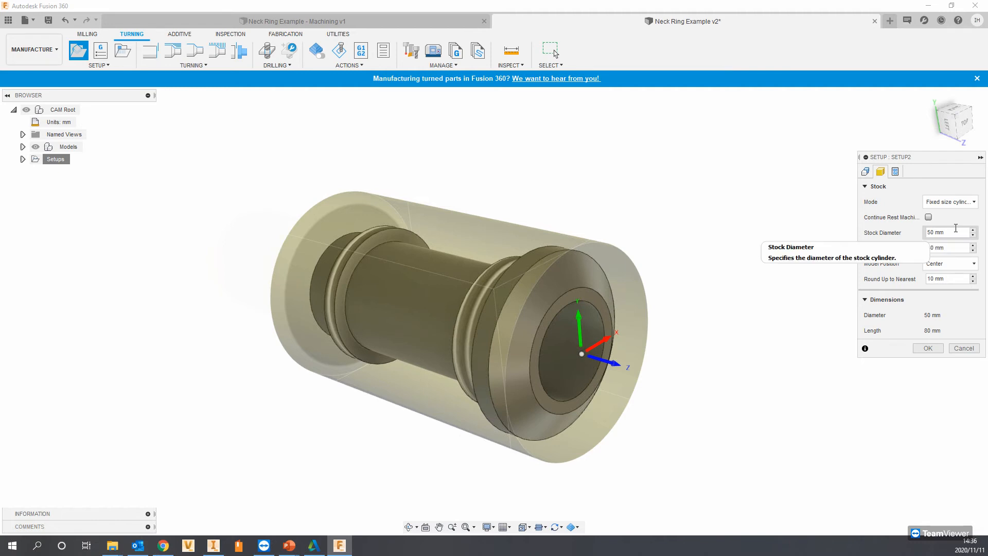
click(944, 205)
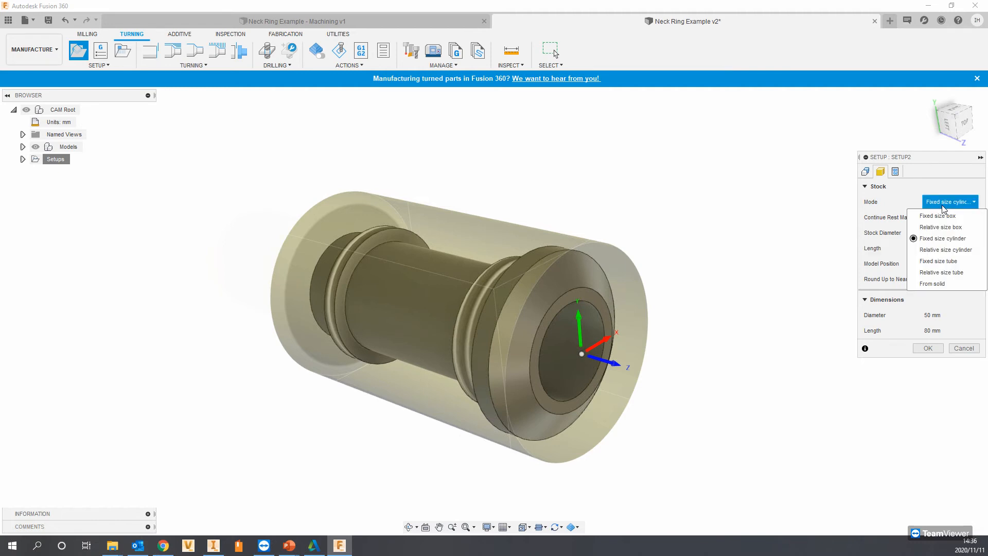
click(931, 270)
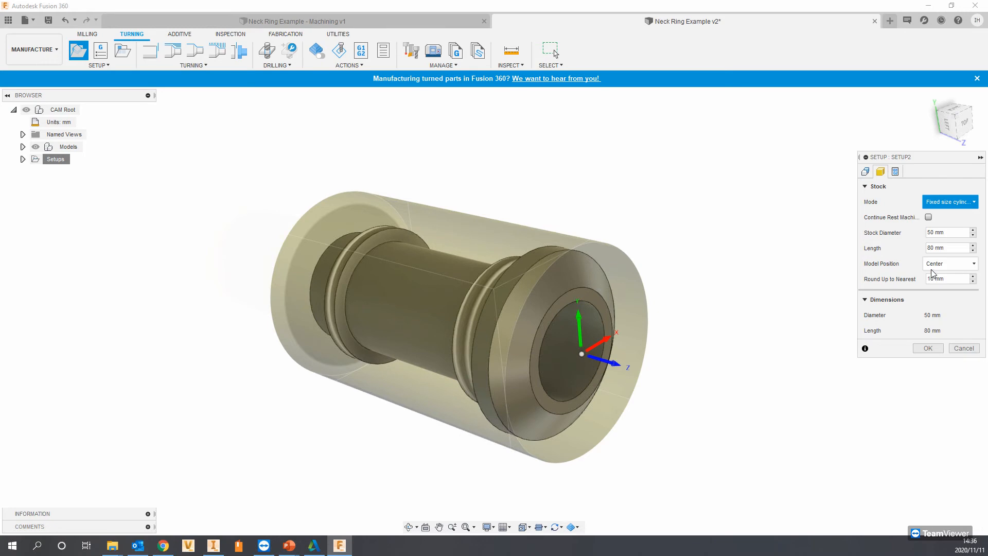
shift+middle_drag(656, 271, 615, 261)
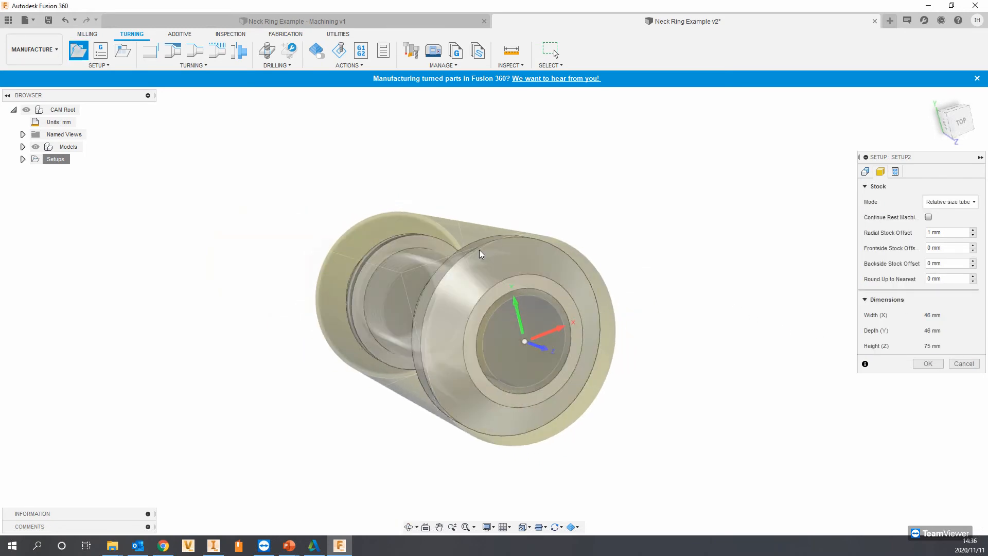
click(952, 233)
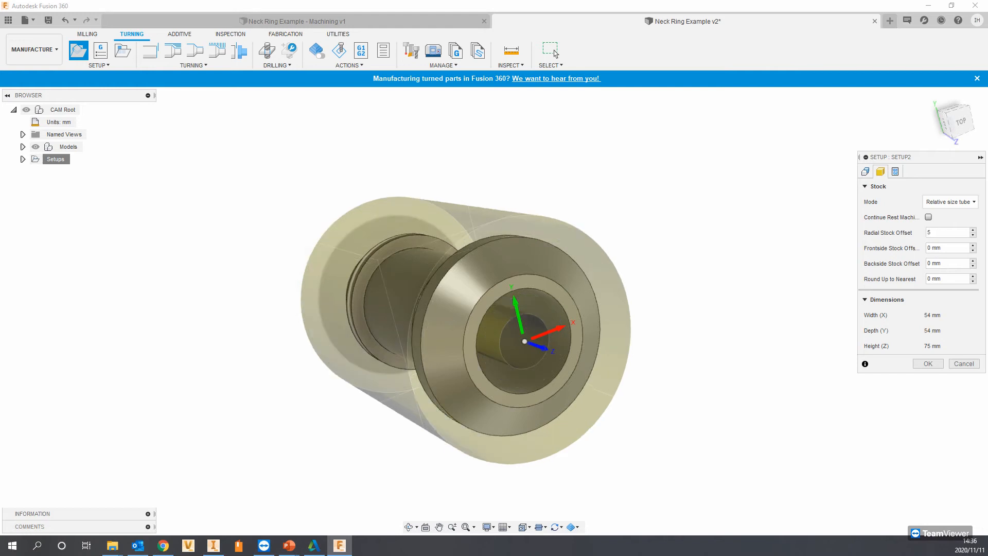
Set the frontside stock offset to 3 mm and check the tube stock around the part and its bore.
shift+middle_drag(498, 261, 588, 279)
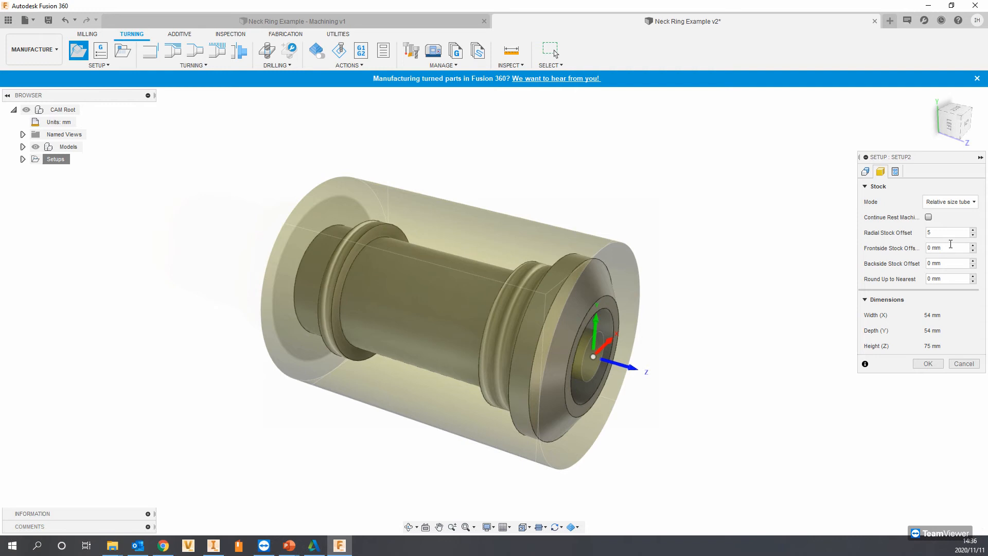
shift+middle_drag(669, 274, 684, 256)
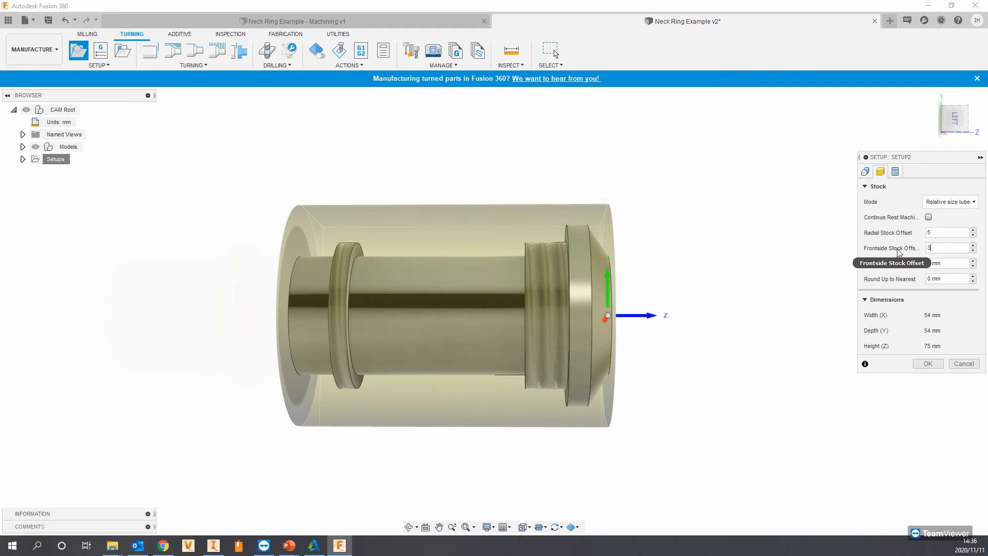
shift+middle_drag(656, 315, 629, 327)
click(949, 202)
shift+middle_drag(615, 363, 569, 370)
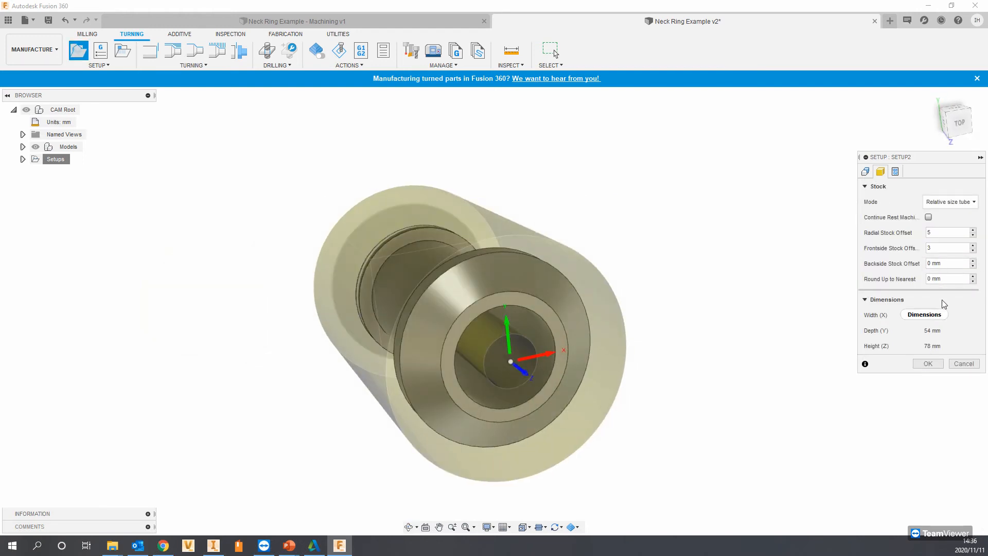
shift+middle_drag(621, 305, 657, 300)
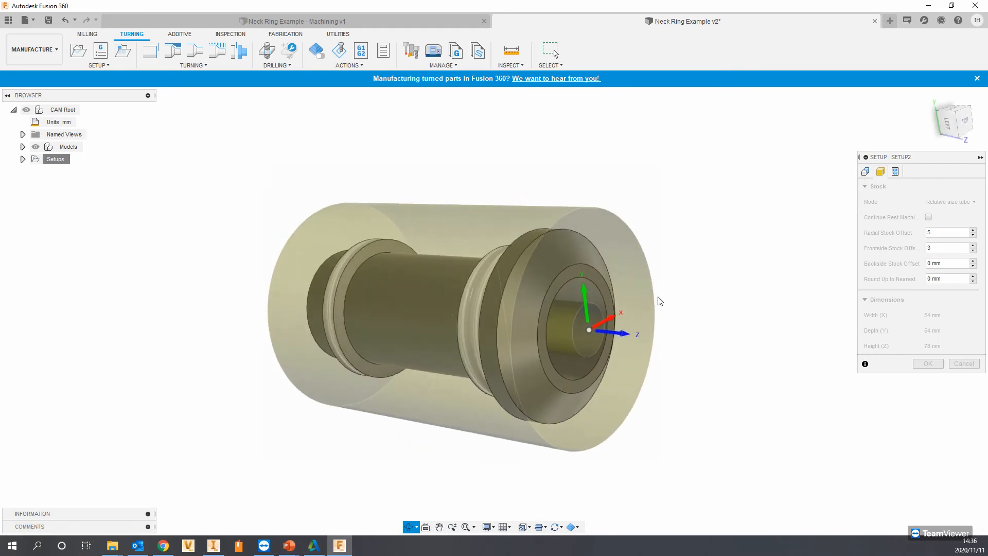
Change the stock mode to Relative size cylinder and check the solid stock around the part from both ends.
click(952, 263)
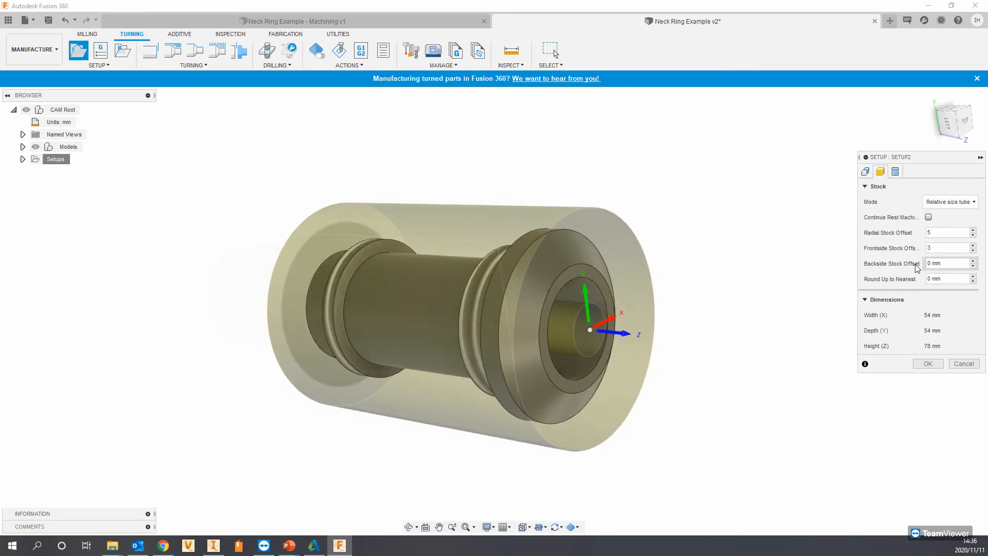
shift+middle_drag(441, 303, 687, 314)
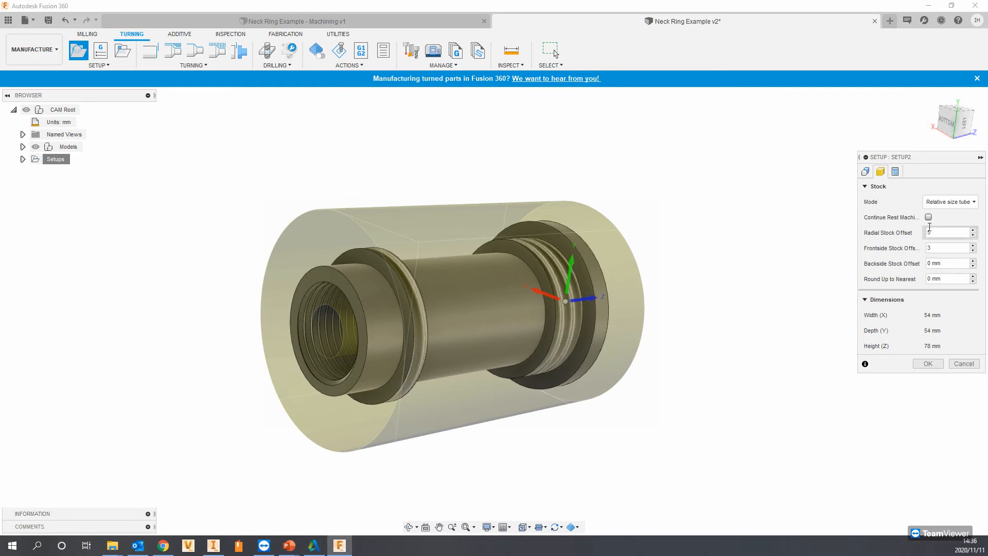
click(963, 265)
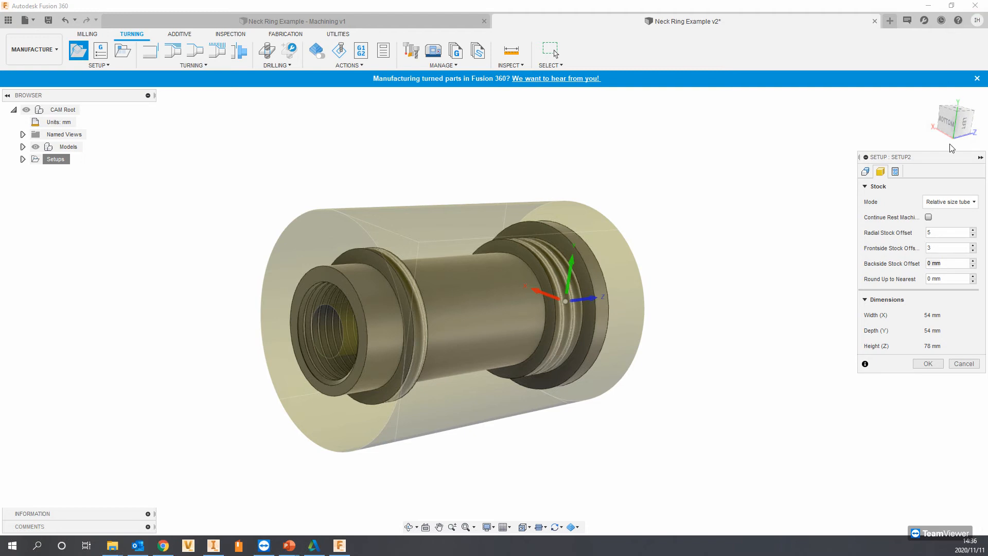
click(951, 202)
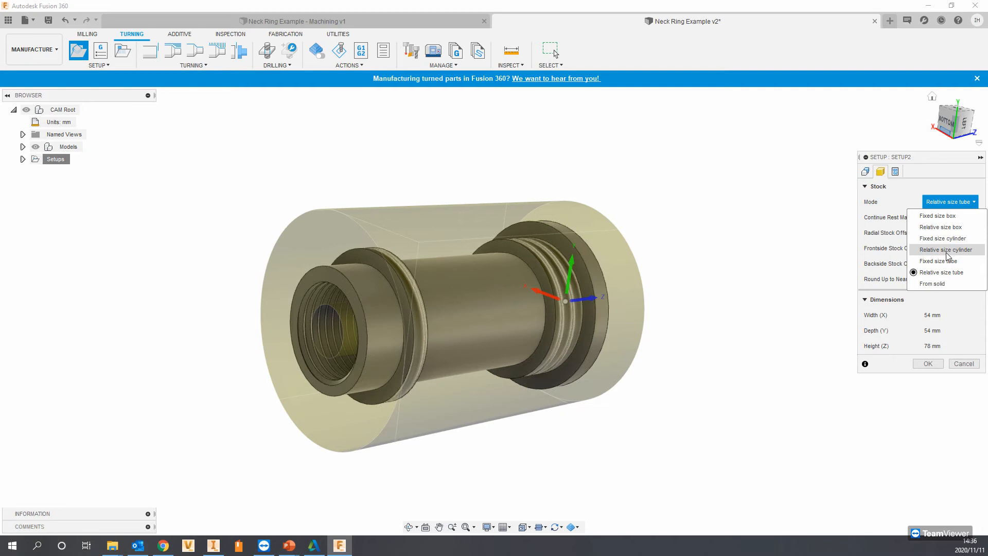
click(947, 251)
shift+middle_drag(355, 272, 571, 290)
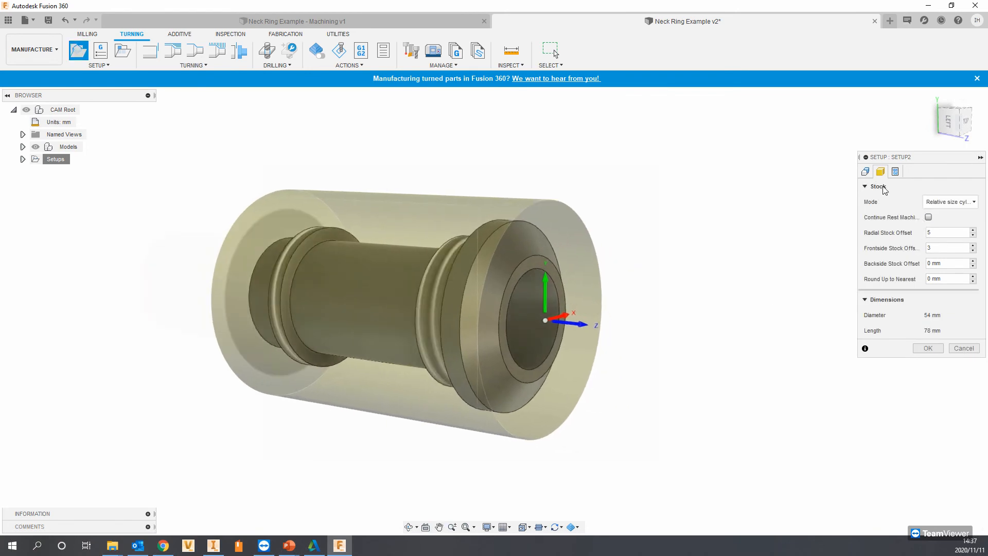
mouse_move(798, 258)
shift+middle_down()
mouse_move(668, 261)
mouse_move(585, 239)
mouse_move(592, 229)
mouse_move(538, 246)
shift+middle_up()
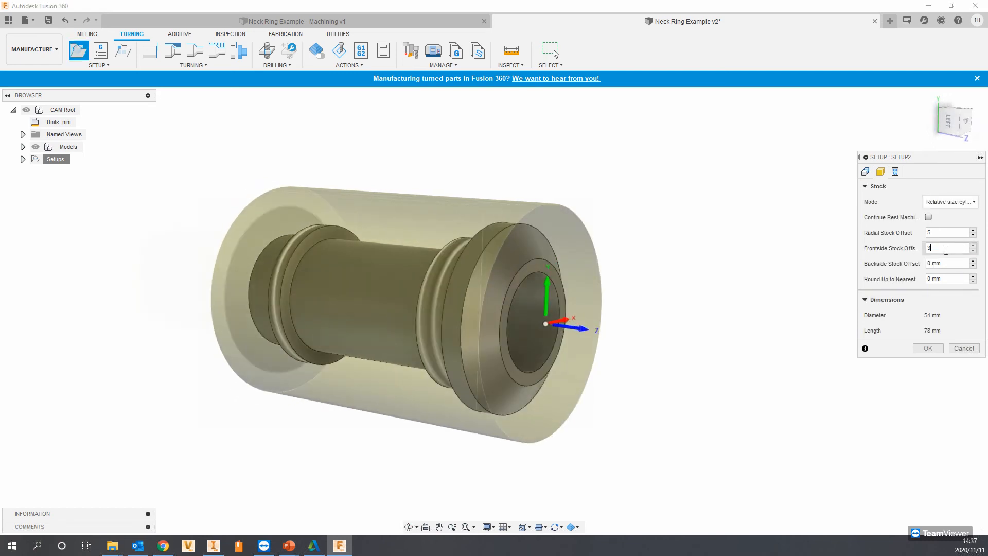
Inspect the backside stock offset, the program number and the WCS offset, and return to the setup parameters.
click(931, 262)
mouse_move(636, 269)
shift+middle_down()
mouse_move(682, 258)
mouse_move(647, 270)
shift+middle_up()
click(895, 171)
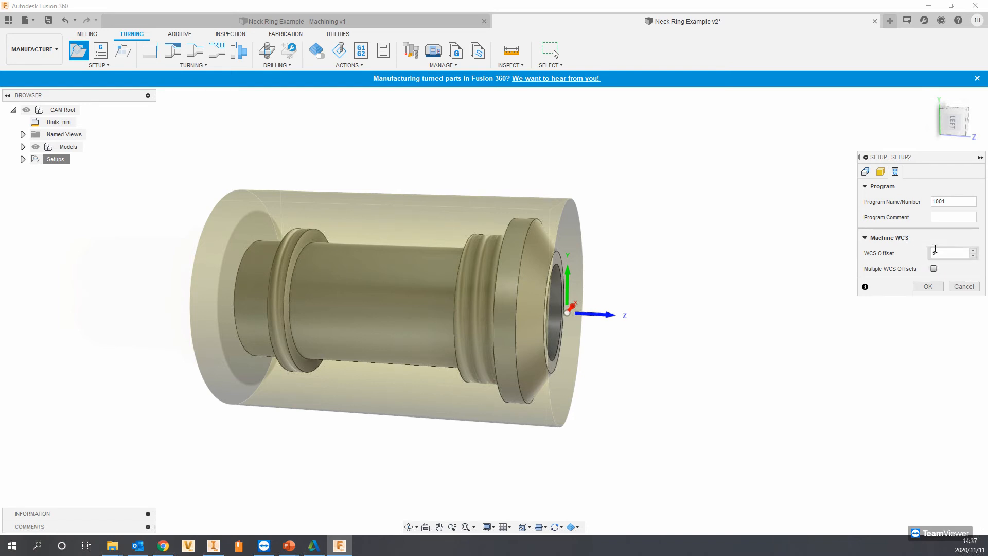
click(865, 171)
mouse_move(578, 265)
shift+middle_down()
mouse_move(568, 266)
mouse_move(584, 269)
shift+middle_up()
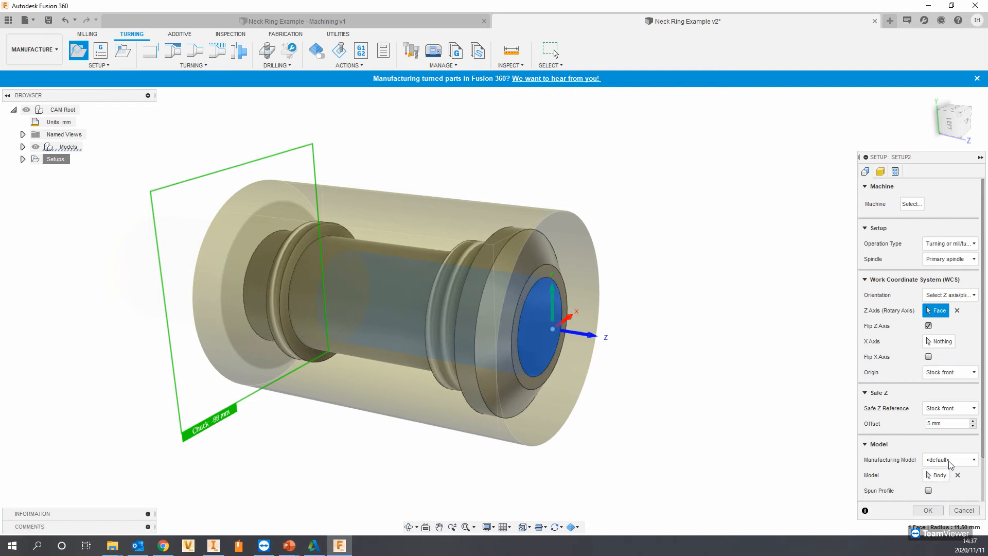
Set the chuck offset to 10 mm from Model back and check the chuck plane's position on the part.
scroll(950, 465, down, 3)
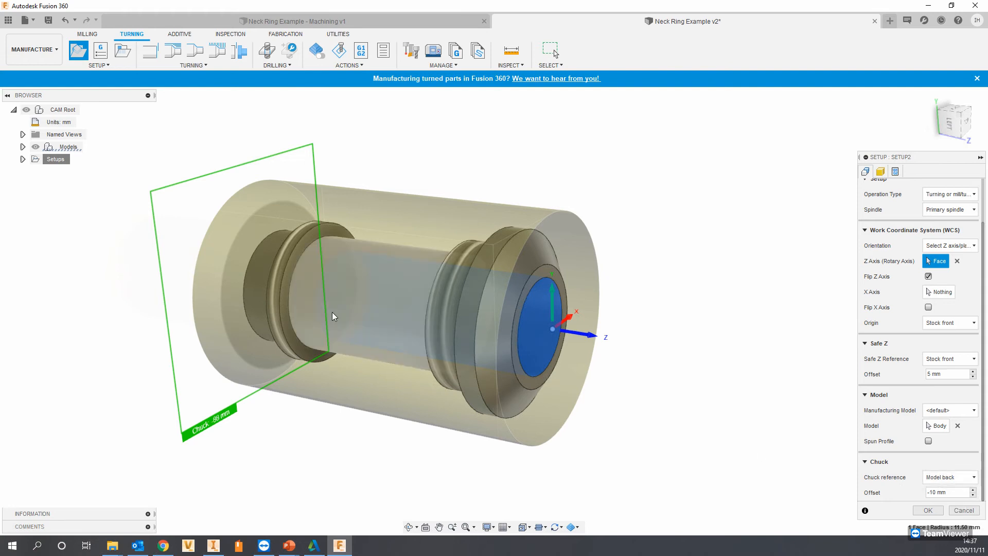
shift+middle_drag(357, 295, 248, 279)
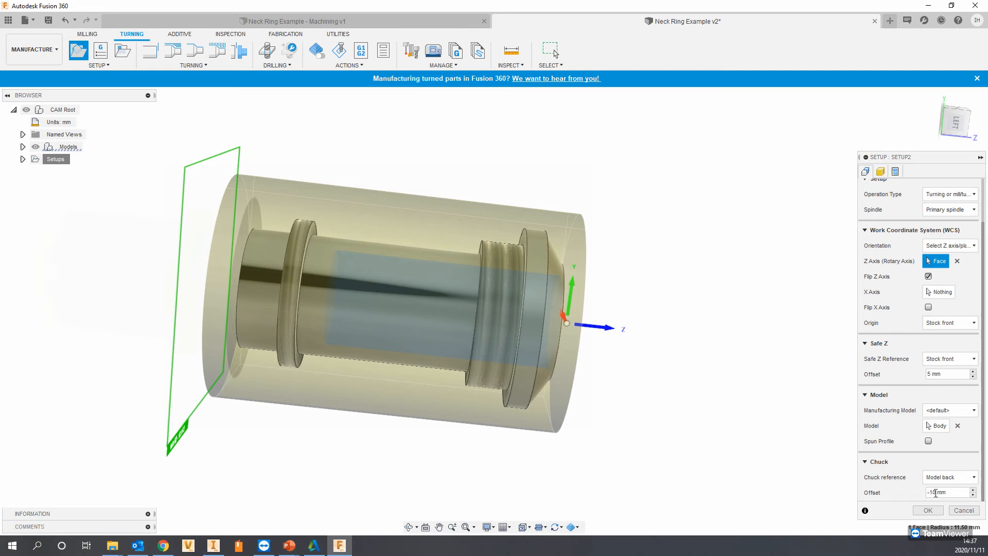
drag(947, 492, 864, 481)
shift+middle_drag(393, 402, 401, 407)
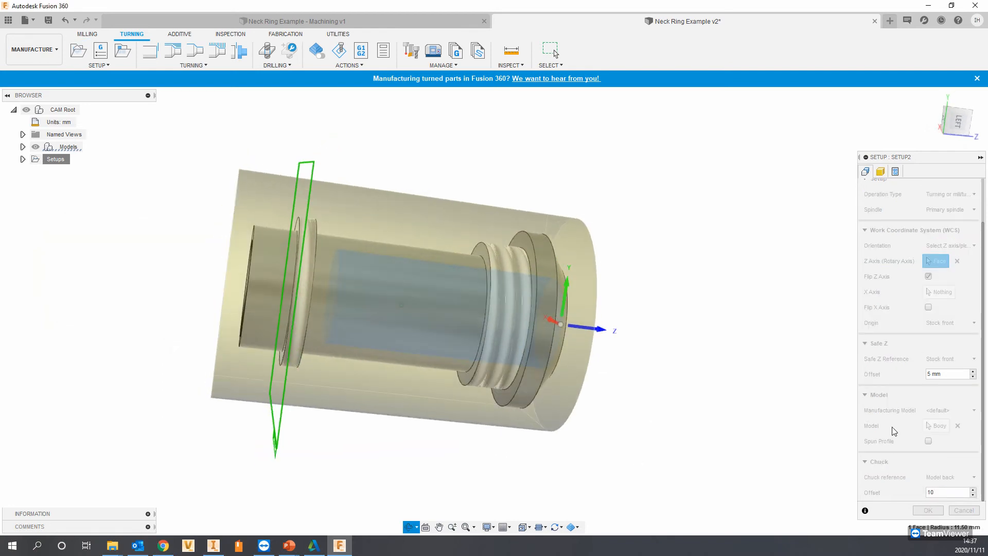
Try referencing the chuck From solid and return the chuck reference to Model back.
click(969, 479)
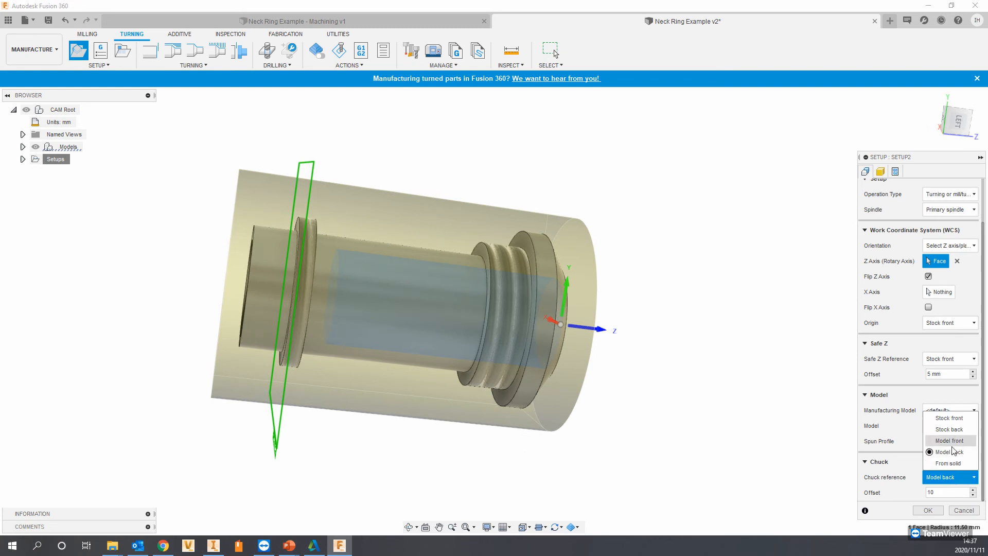
click(950, 463)
shift+middle_drag(403, 338, 314, 229)
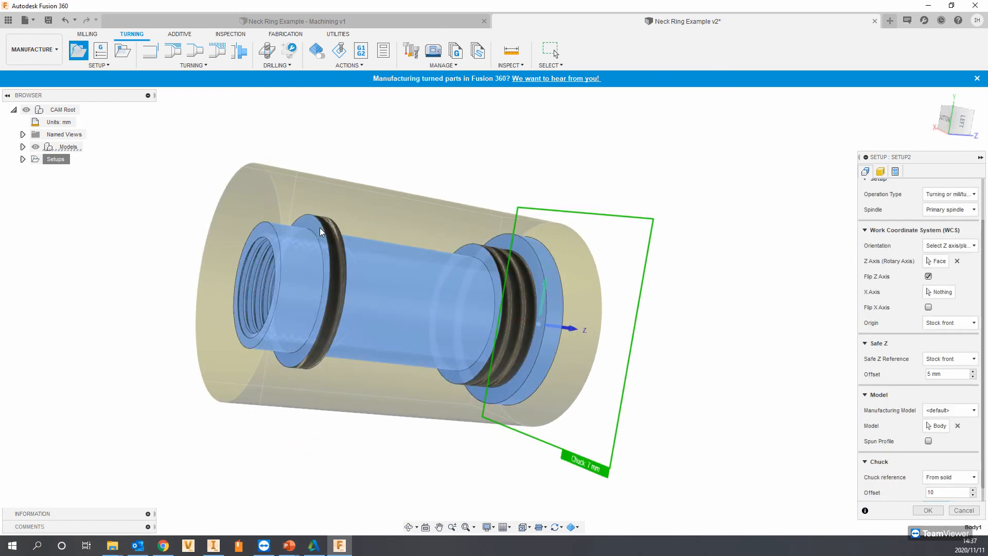
shift+middle_drag(385, 311, 304, 303)
click(948, 478)
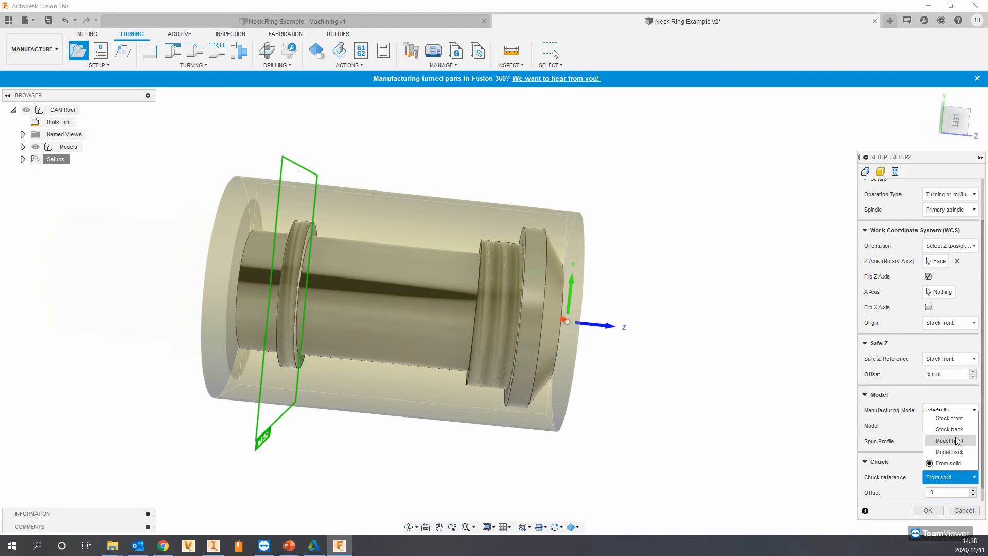
click(958, 452)
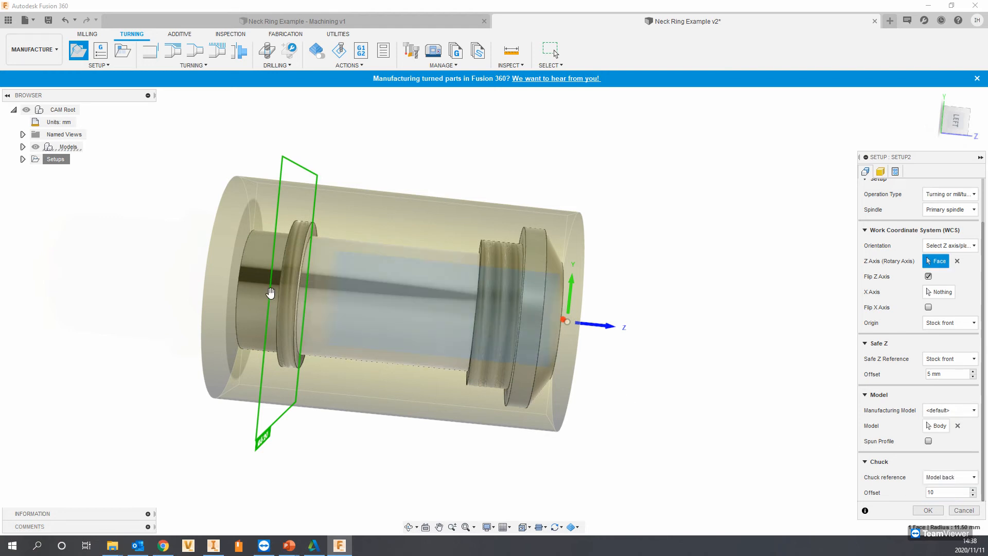
shift+middle_drag(249, 258, 463, 321)
Take the Z axis from the small end's outer circular edge without flipping it, and set the chuck reference to Stock back.
click(282, 240)
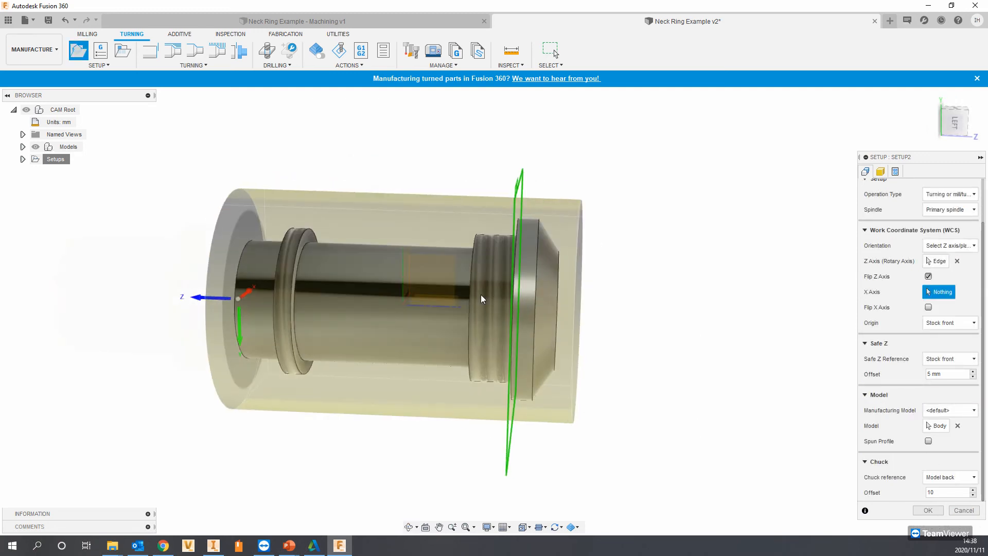
click(964, 477)
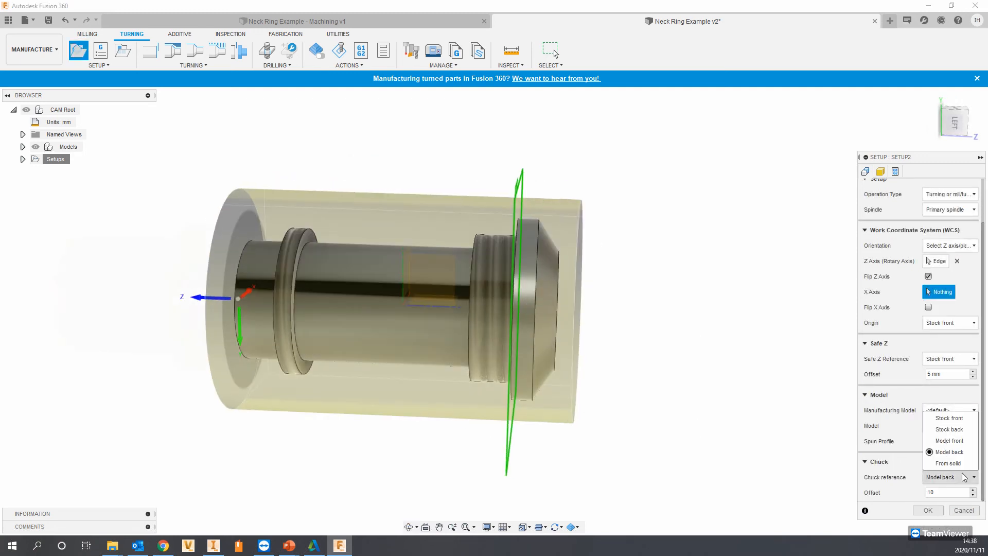
click(948, 429)
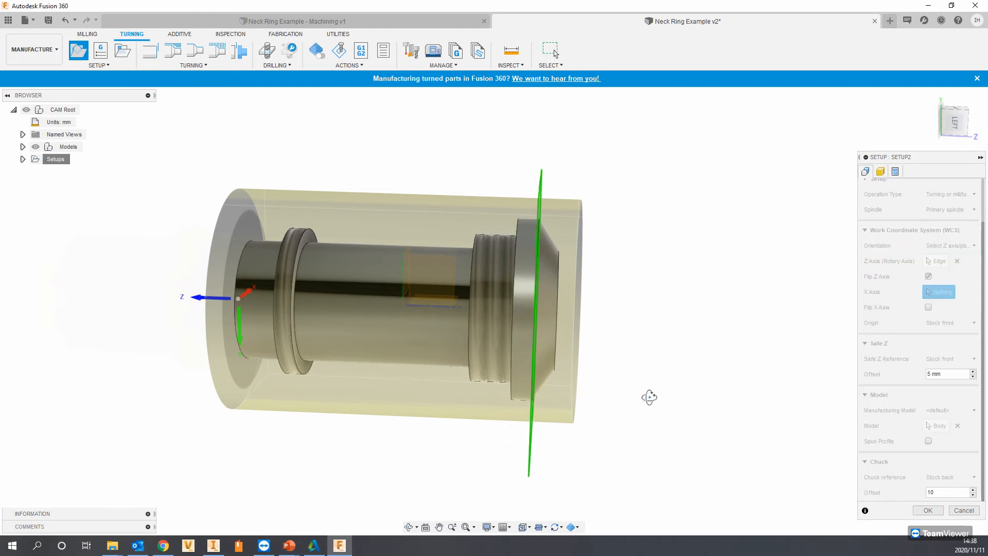
click(929, 276)
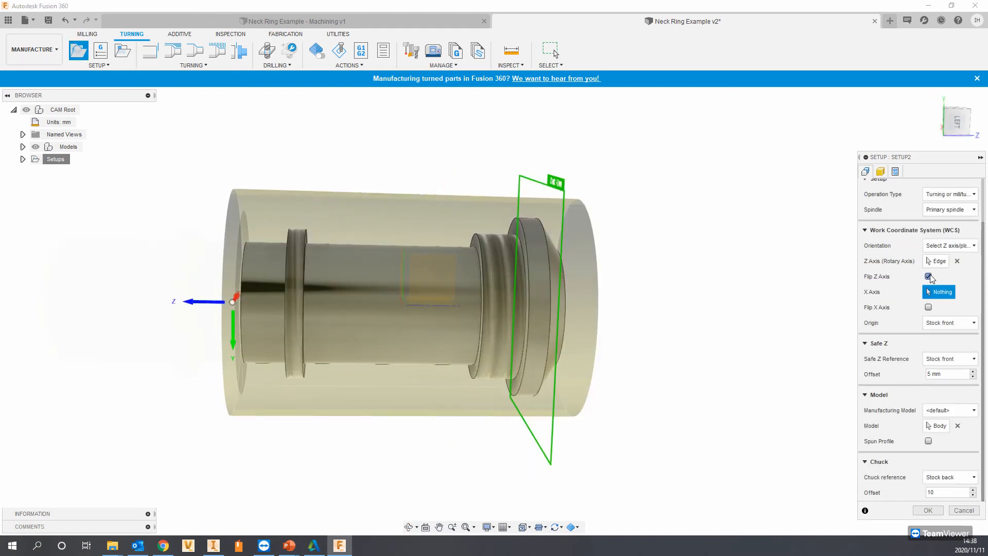
mouse_move(566, 303)
shift+middle_down()
mouse_move(581, 301)
mouse_move(566, 288)
shift+middle_up()
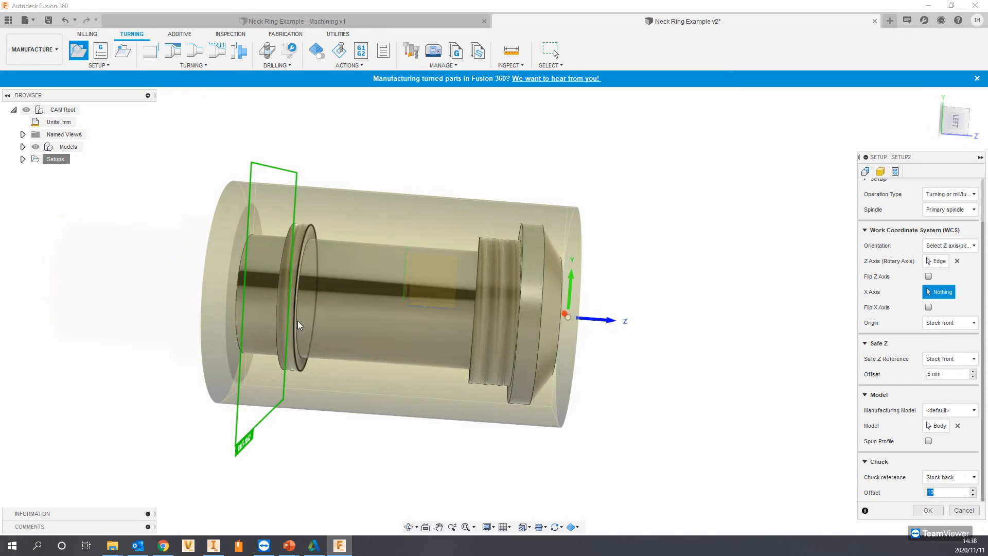
shift+middle_drag(320, 312, 301, 307)
Set the chuck offset to 0 mm from Stock back and check the chuck plane.
click(943, 493)
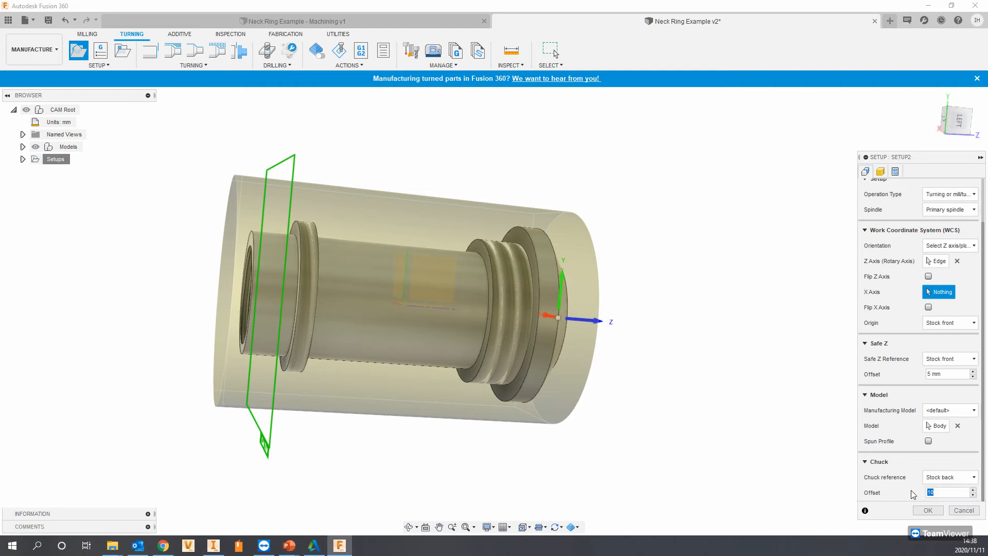
text(0)
shift+middle_drag(332, 275, 306, 278)
Set the backside stock offset to 5 mm and check the stock in the left side view.
shift+middle_drag(190, 303, 223, 291)
click(880, 171)
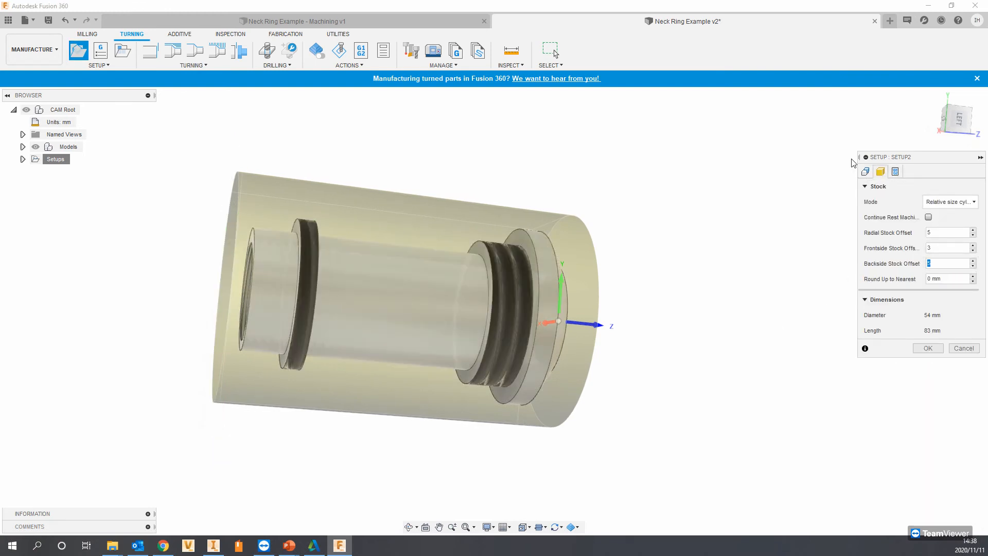
click(960, 121)
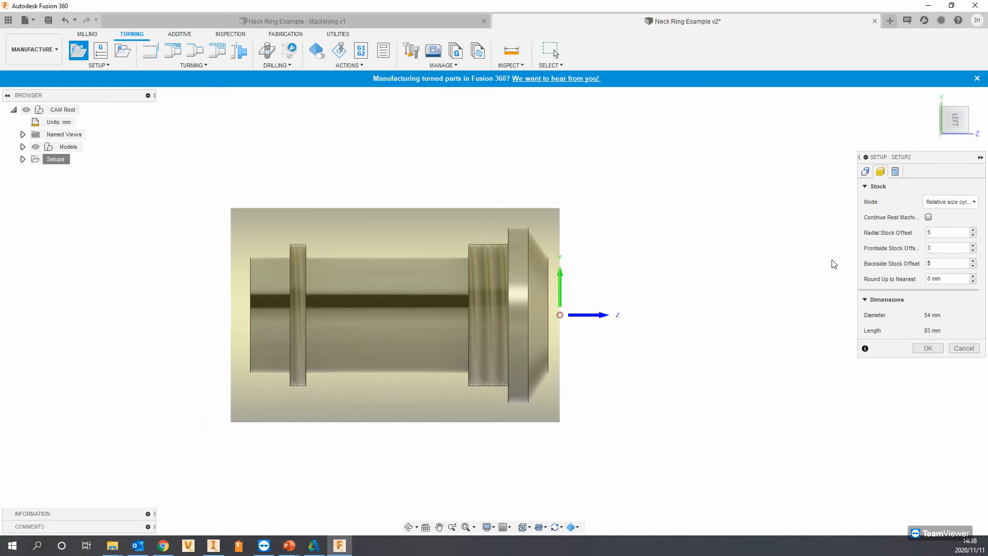
Set the chuck offset to 10 mm from Stock back, check the chuck plane and confirm the turning setup.
click(867, 172)
scroll(944, 485, down, 2)
click(930, 493)
text(10)
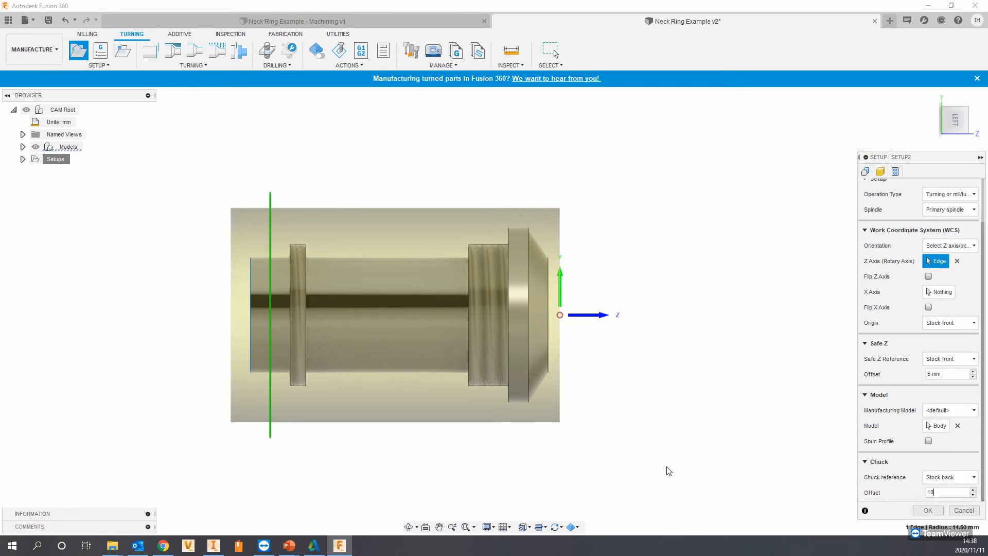
shift+middle_drag(601, 320, 631, 331)
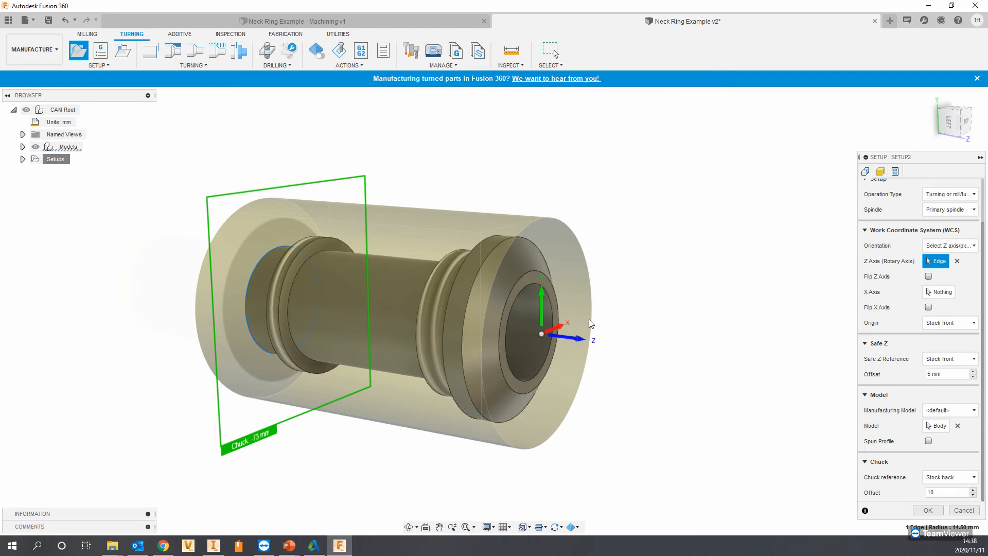
click(929, 510)
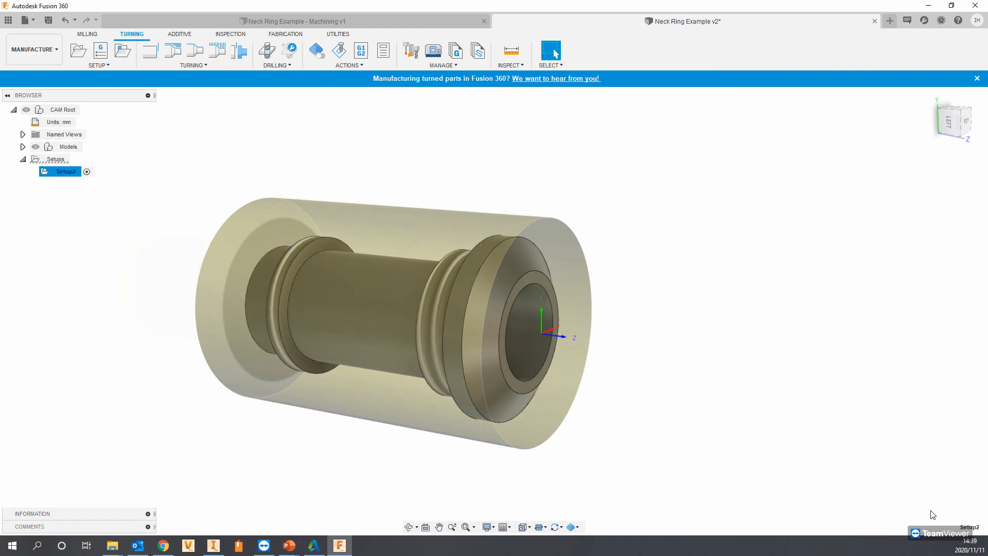
Start a turning Face operation under the new setup and place its dialog closer to the model.
middle_drag(341, 245, 380, 227)
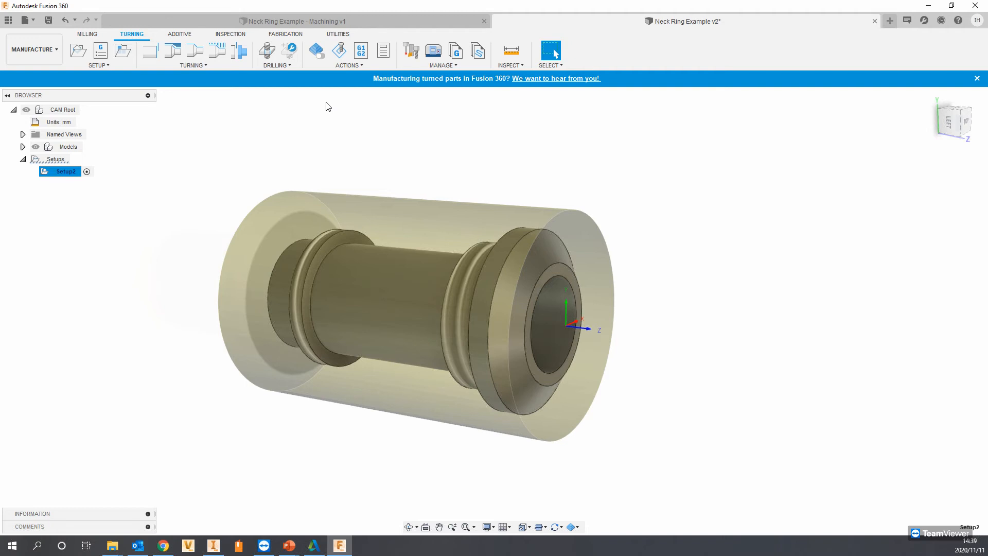
shift+middle_drag(355, 202, 335, 209)
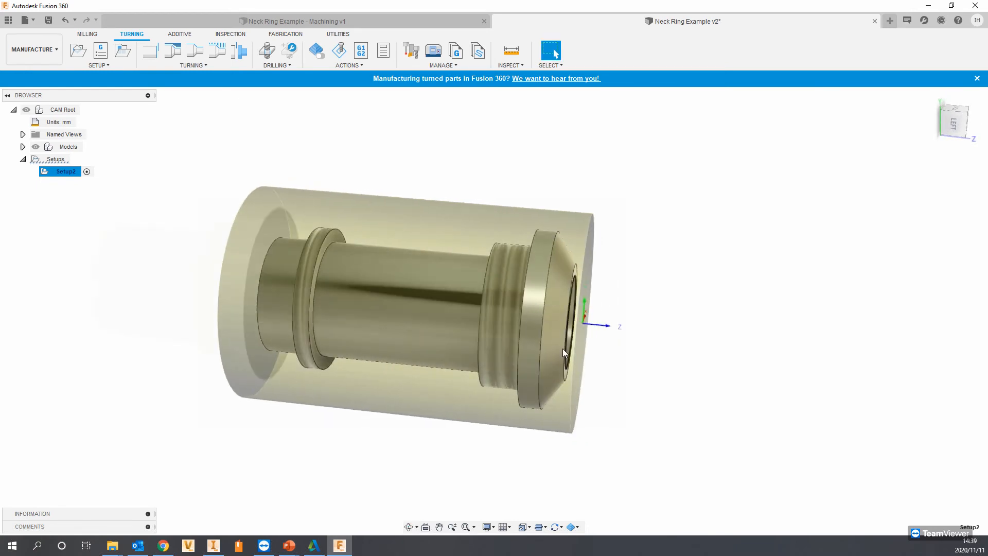
shift+middle_drag(567, 349, 561, 286)
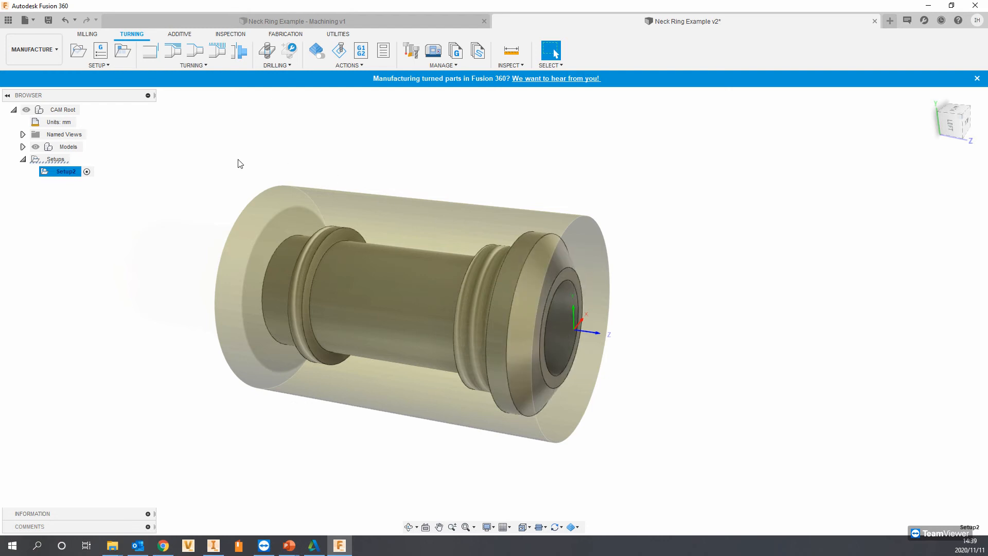
click(158, 52)
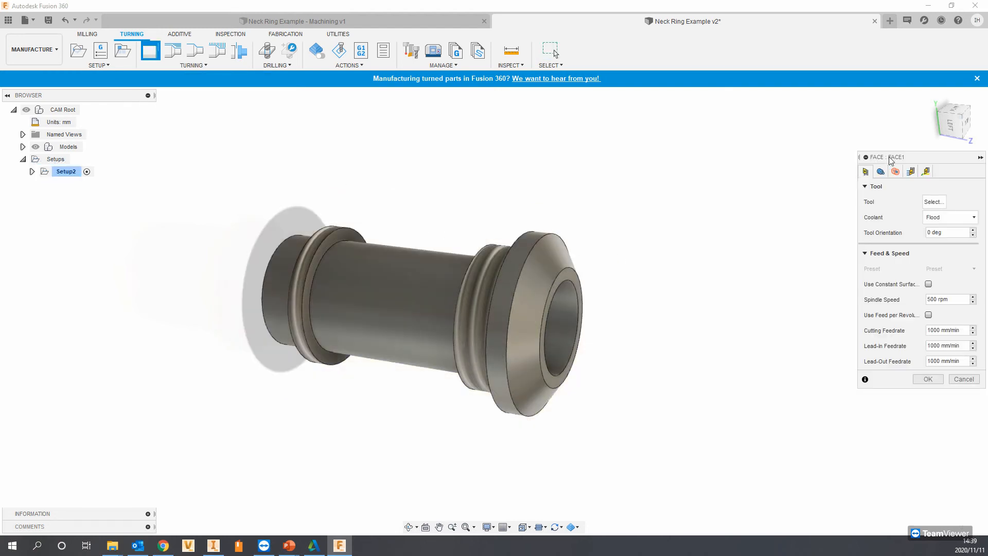
drag(891, 160, 772, 149)
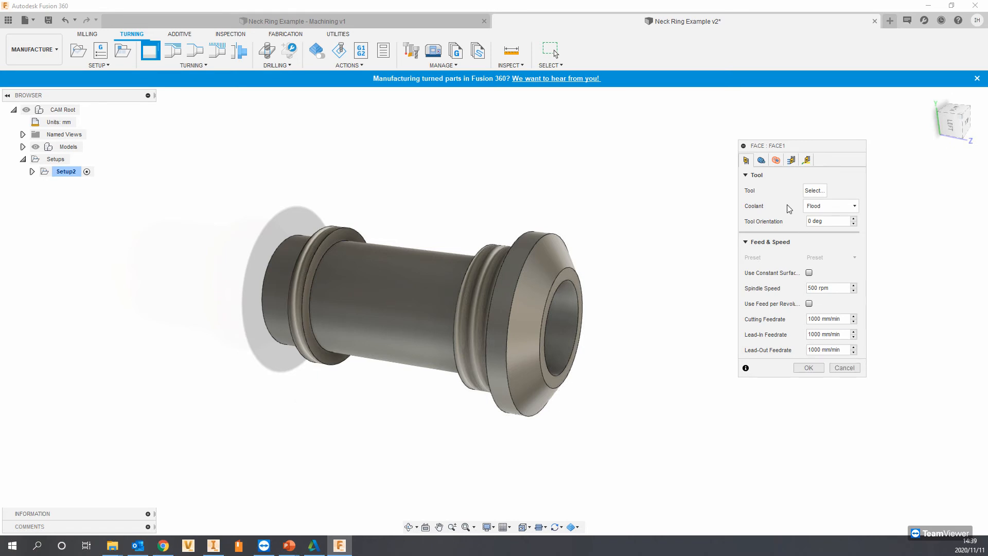
Inspect the Face operation's geometry, radii, passes and linking settings.
click(761, 162)
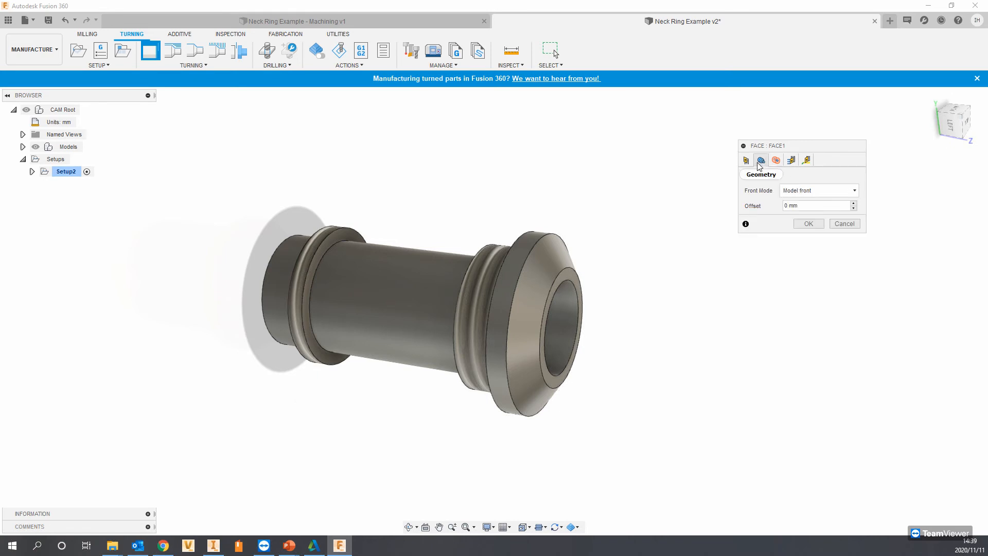
click(776, 160)
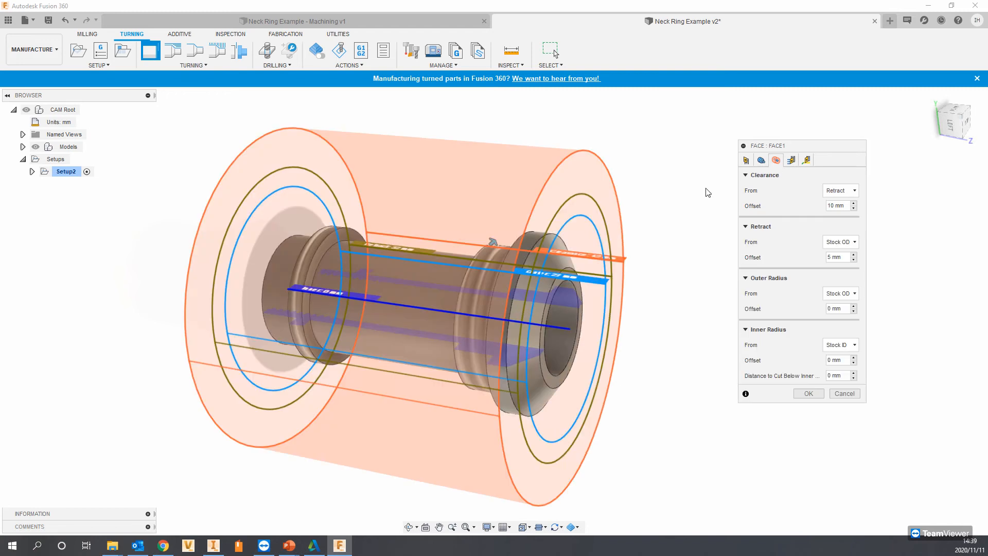
click(790, 160)
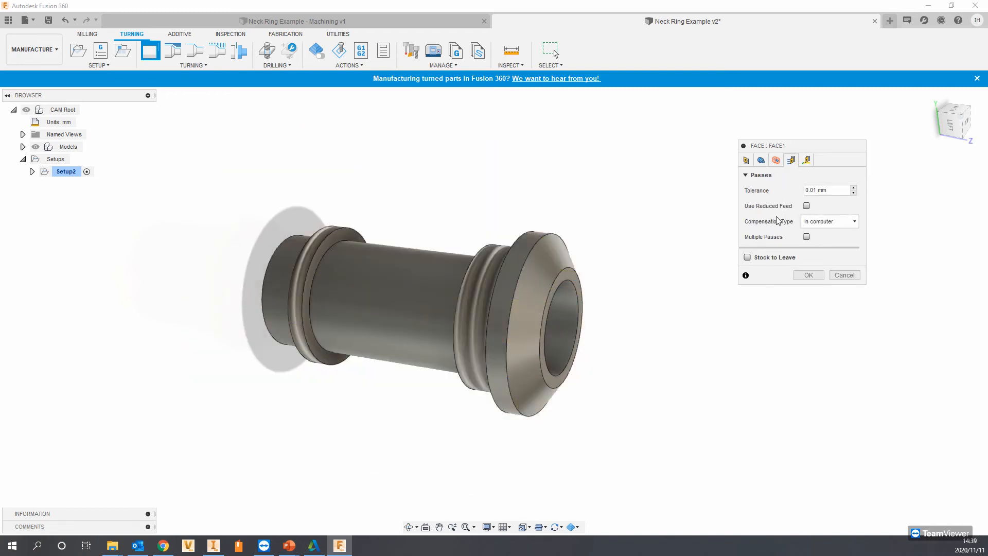
click(806, 160)
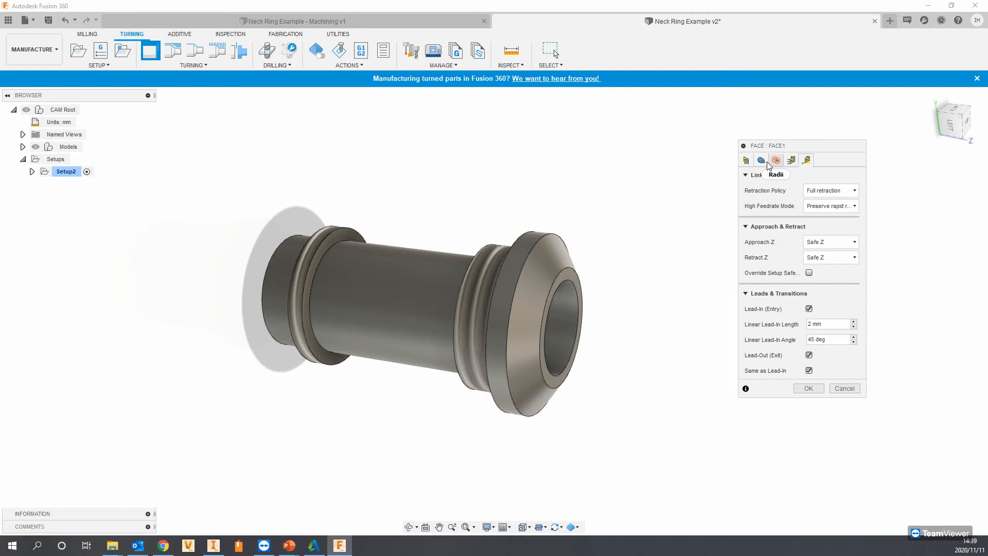
Open tool selection for the Face operation and filter the tools to the turning general type.
click(746, 160)
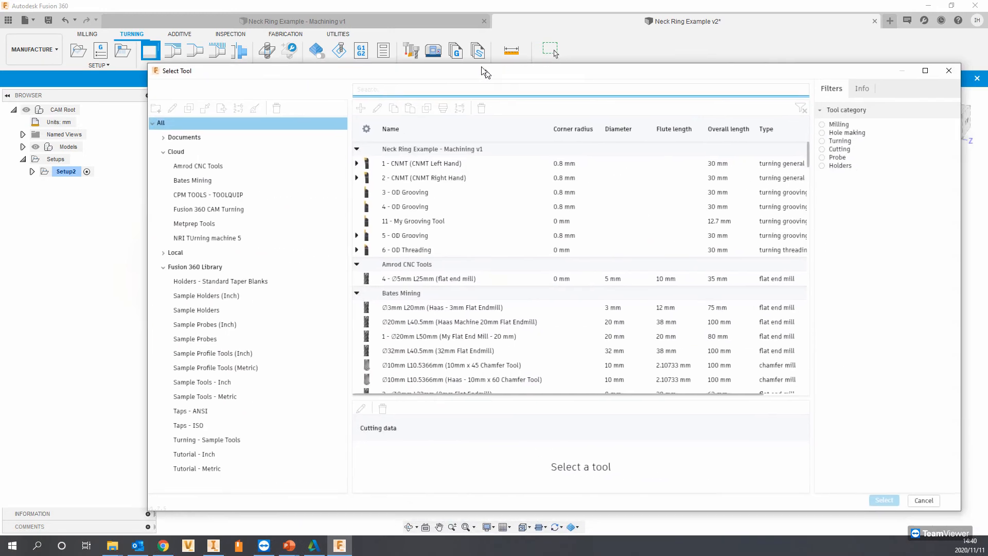
drag(479, 65, 470, 60)
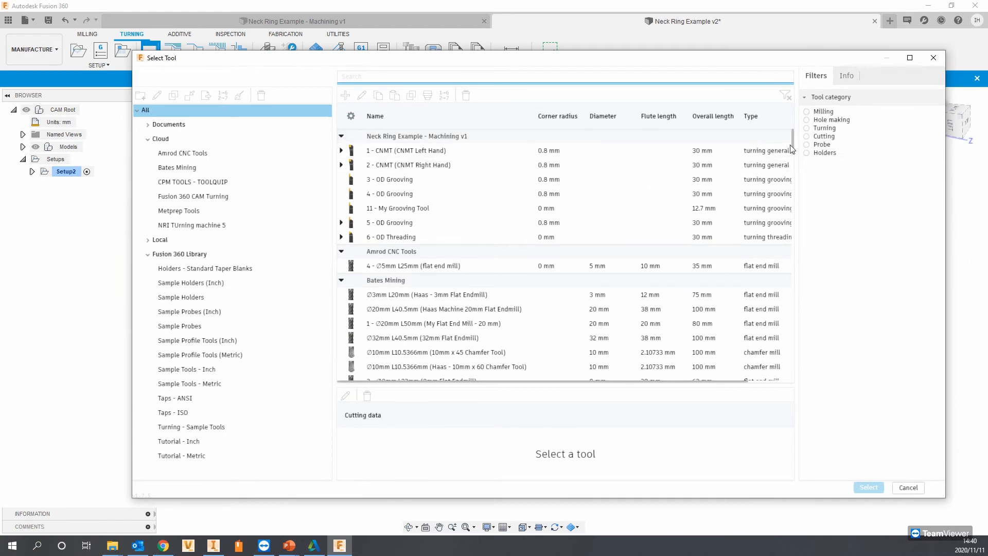
click(806, 112)
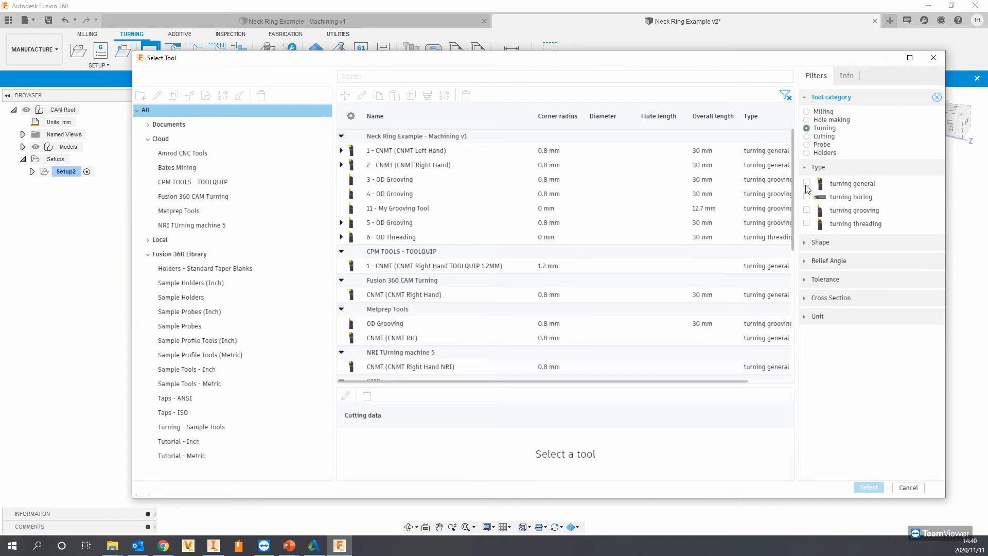
click(807, 183)
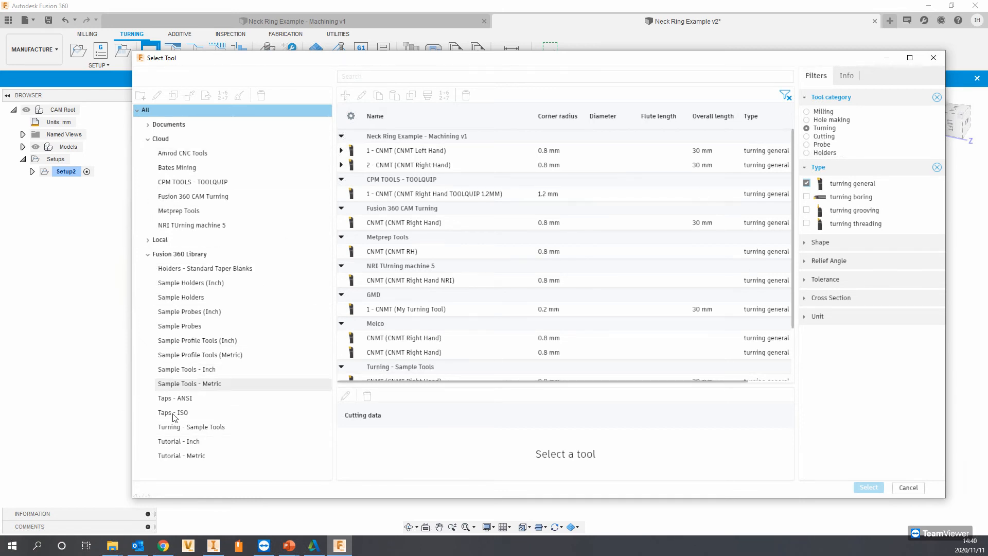
Browse the Fusion 360 Library's general turning tools and compare the VNMT and CNMT left- and right-hand tools.
click(199, 387)
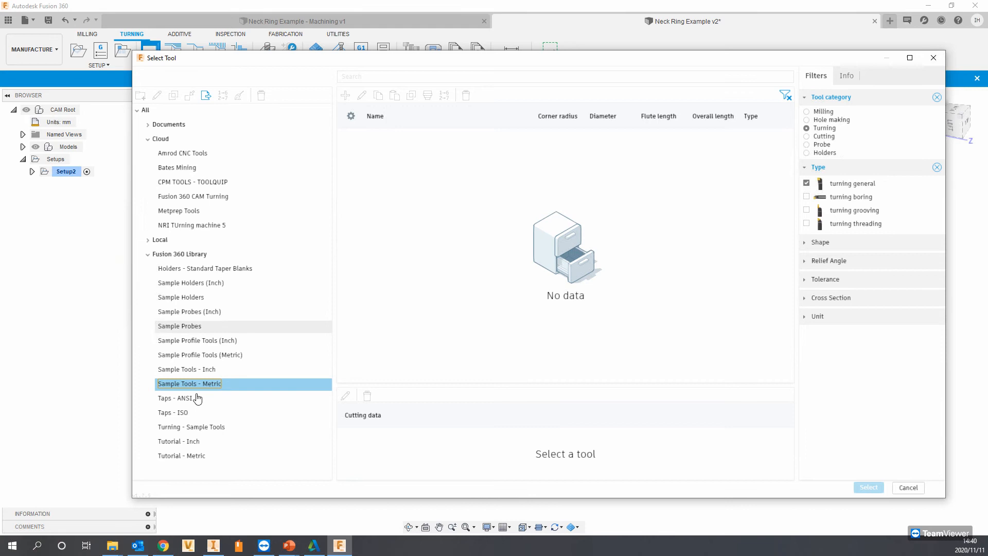
click(185, 457)
click(188, 311)
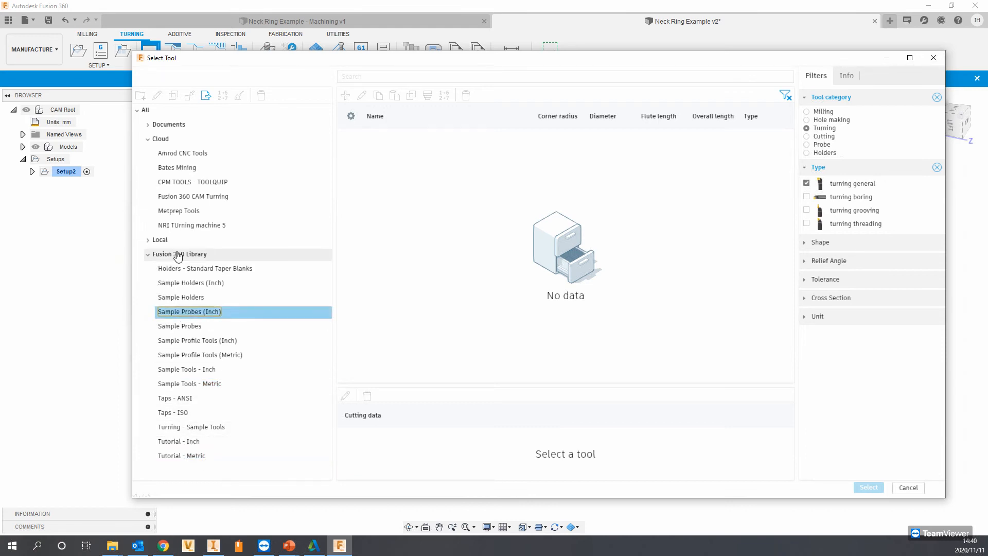
click(178, 255)
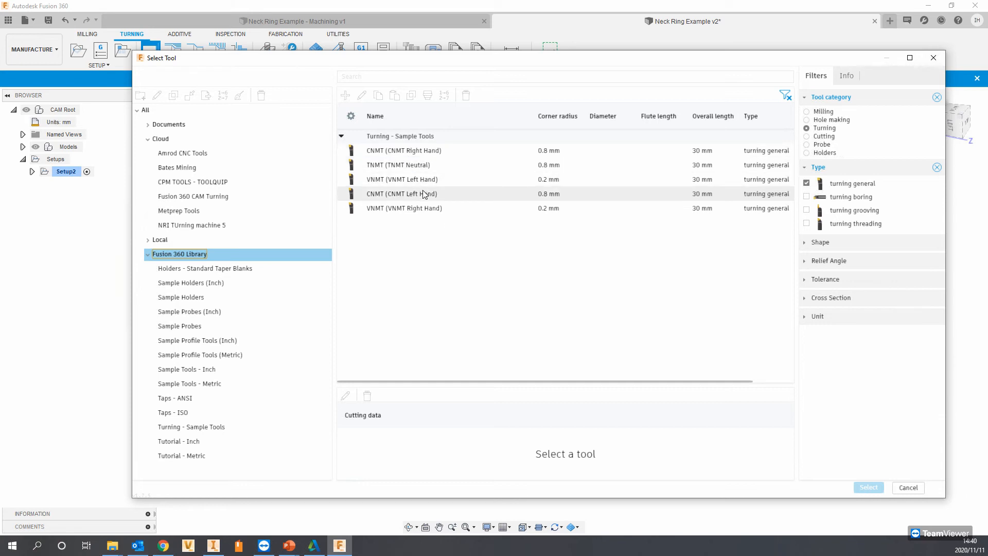
click(390, 183)
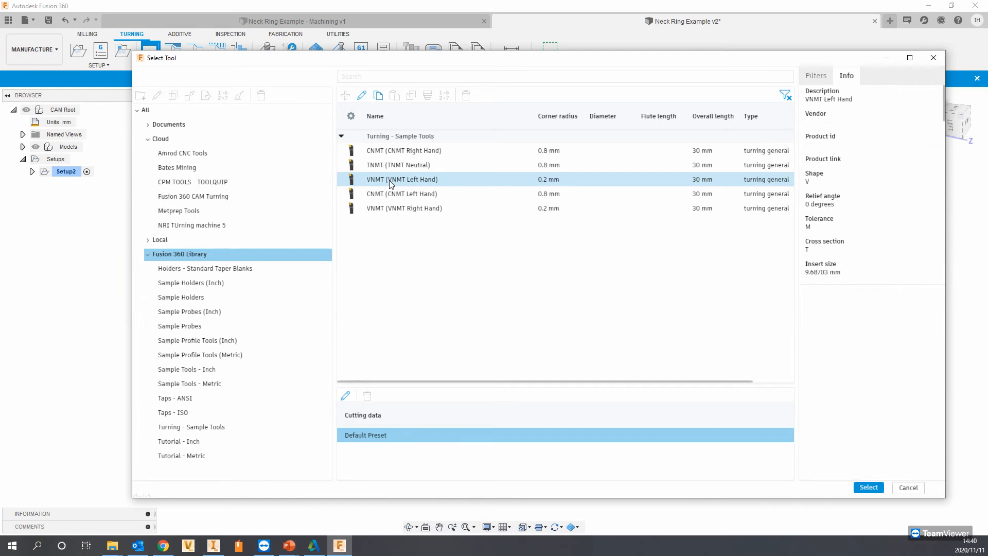
click(395, 194)
click(398, 207)
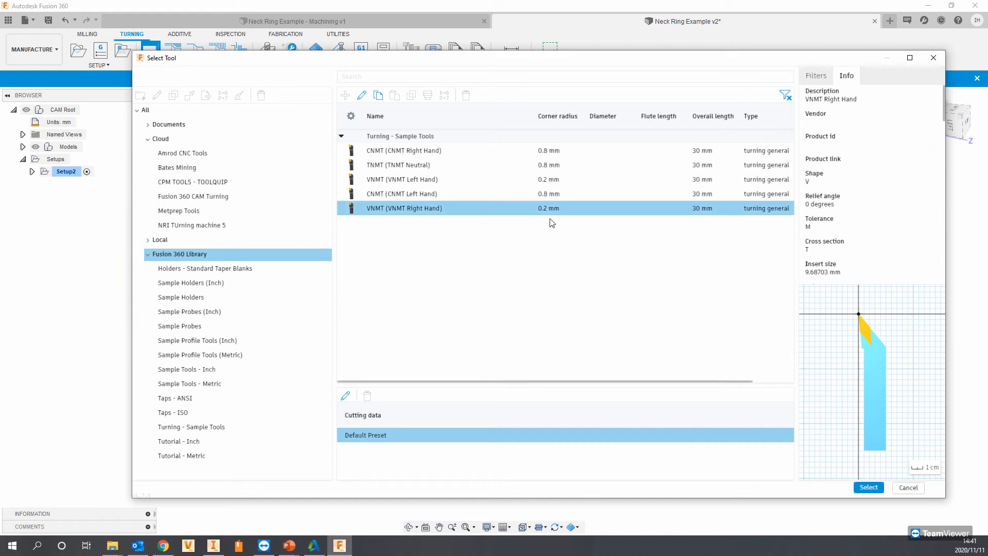
Copy the CNMT Right Hand tool from the Turning - Sample Tools library.
click(423, 154)
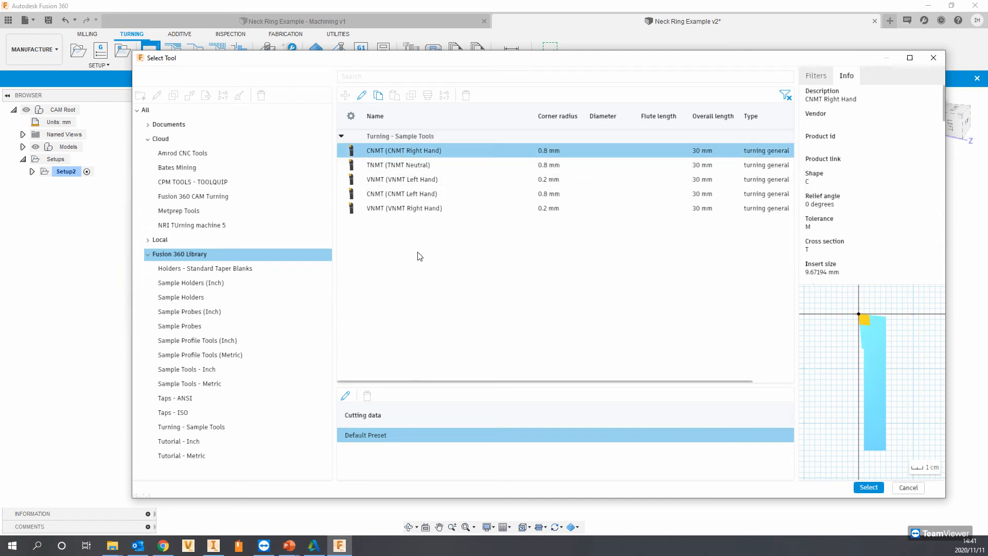
right_click(408, 154)
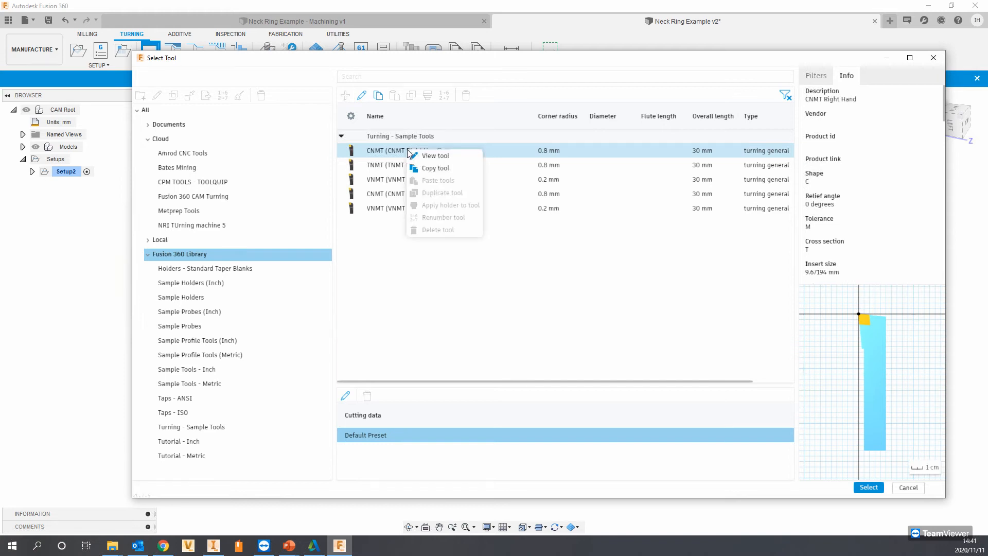
click(426, 169)
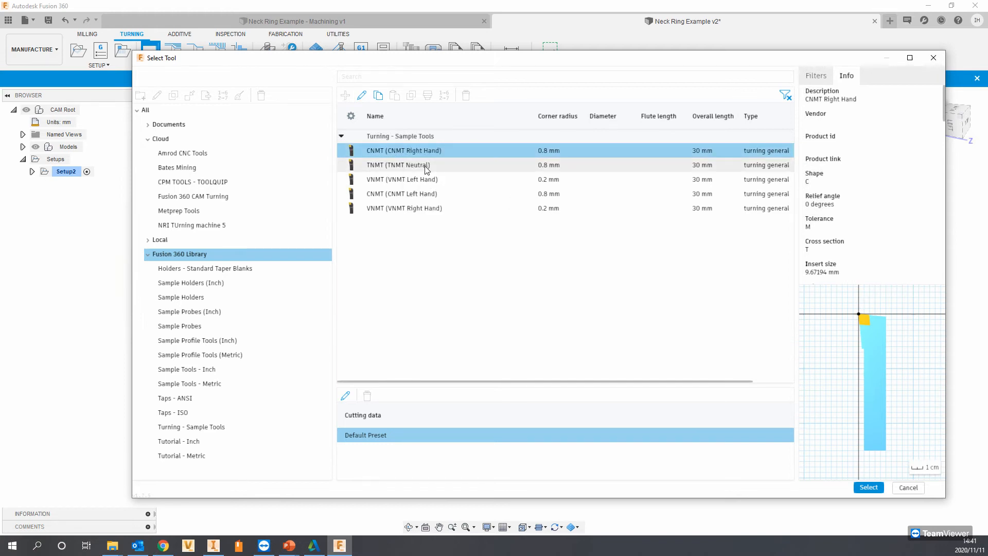
Create a new cloud tool library named My Machine.
click(167, 142)
right_click(178, 137)
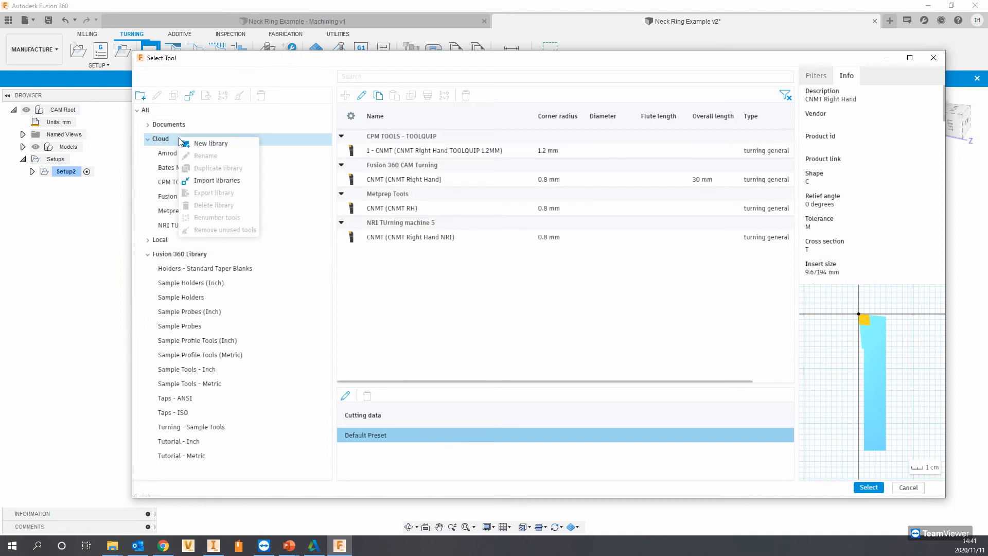
click(205, 144)
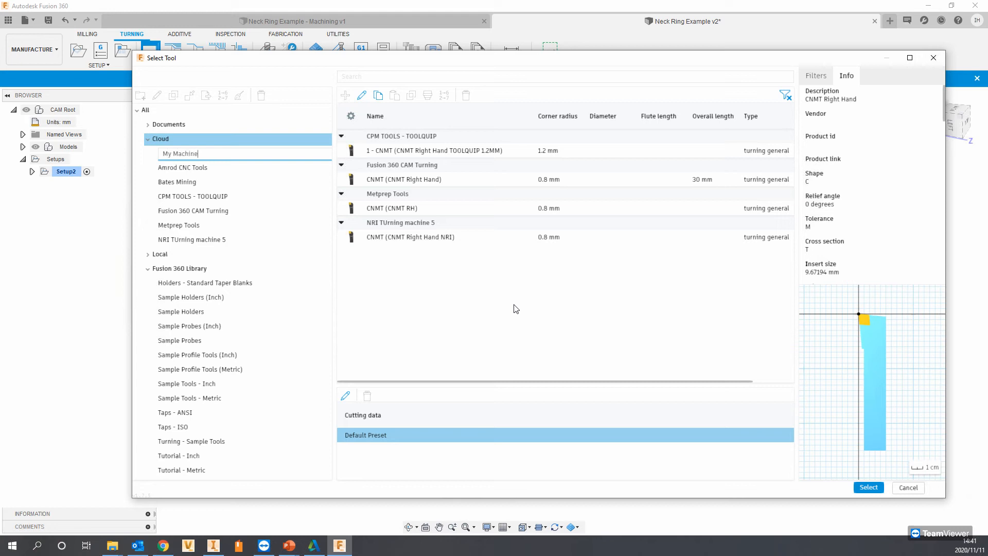
key(Return)
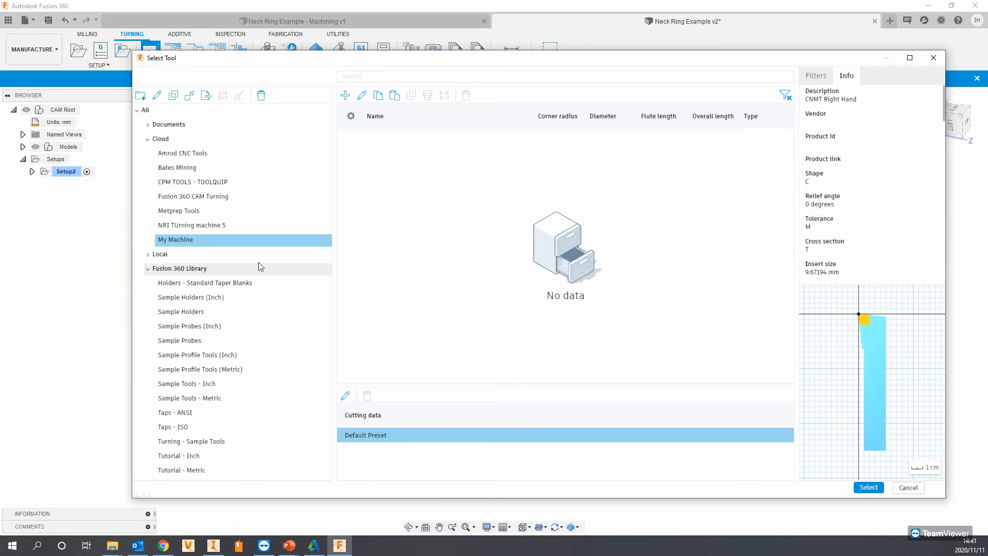
Paste the copied CNMT Right Hand tool into the My Machine library and select it.
right_click(424, 183)
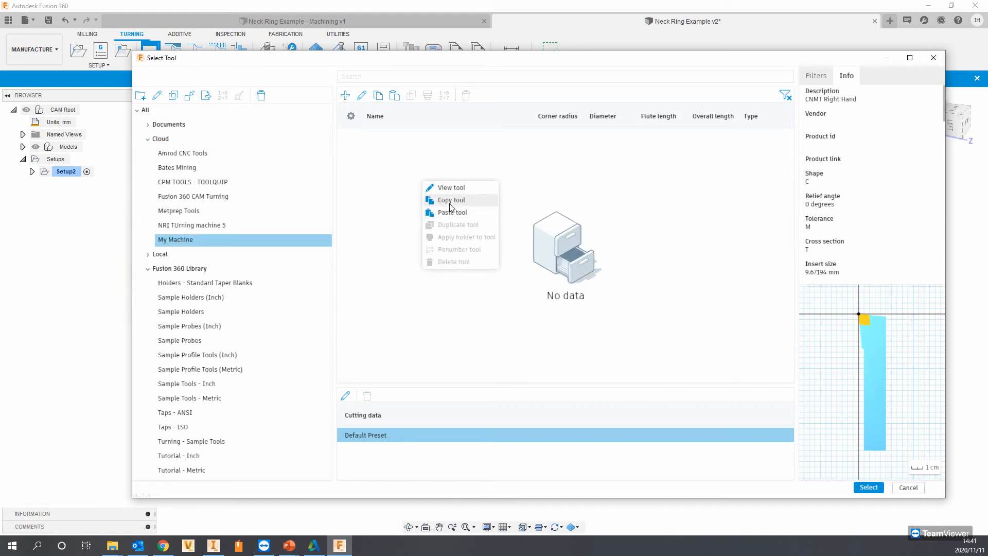
click(452, 212)
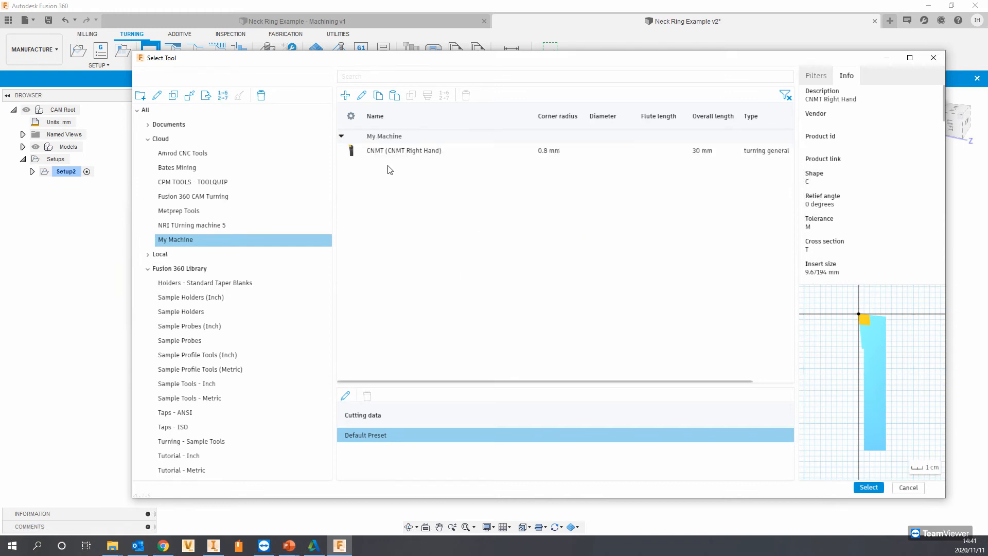
click(401, 154)
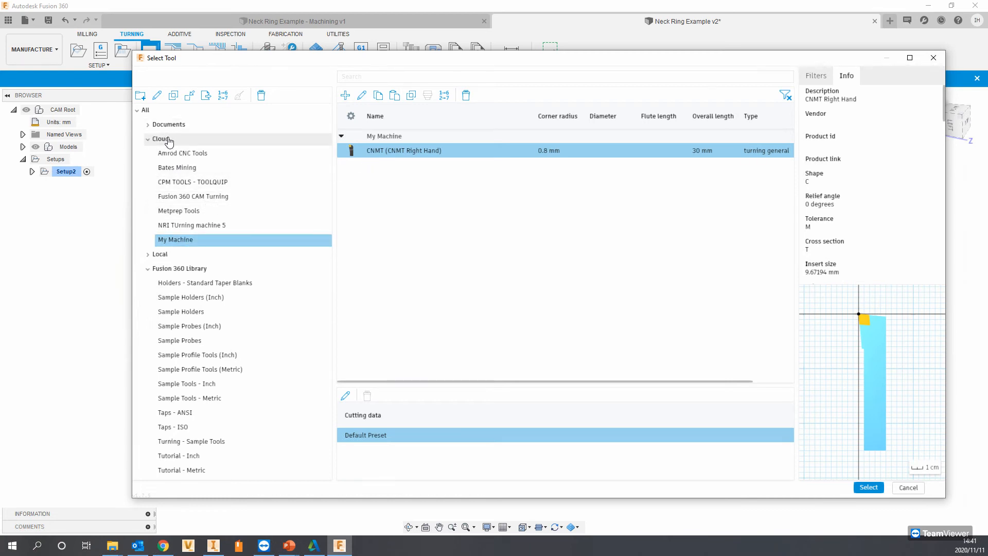
Check which general turning tools are stored with the open neck ring documents.
click(156, 128)
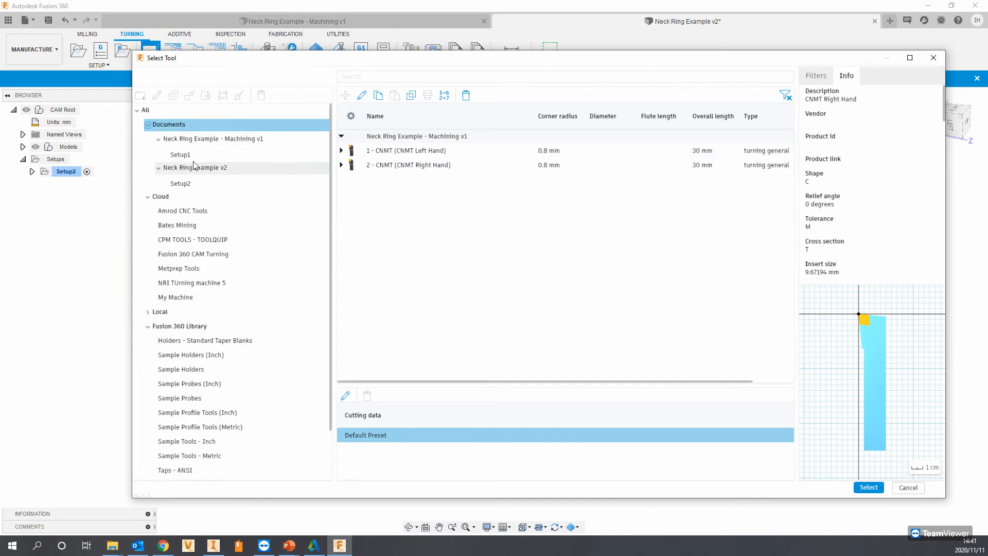
click(159, 153)
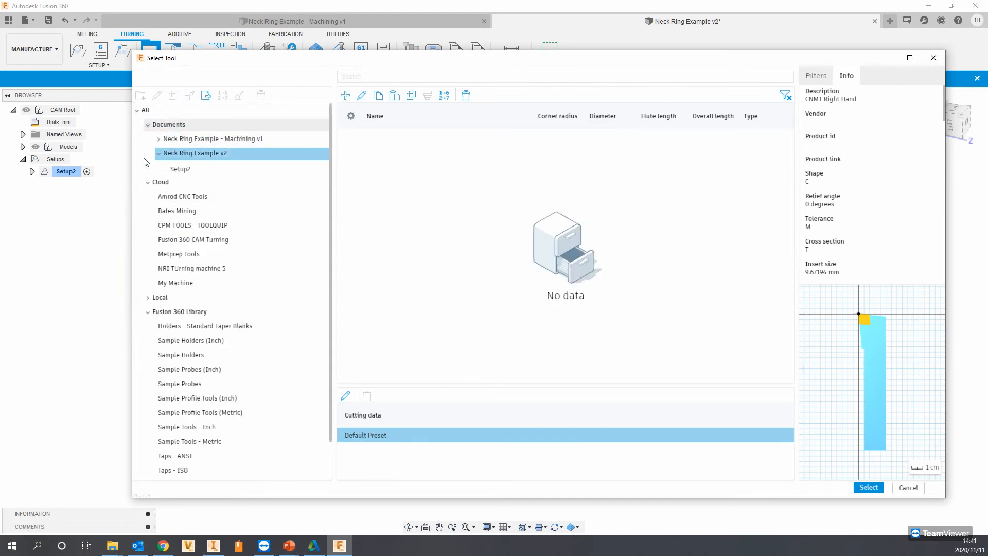
click(148, 125)
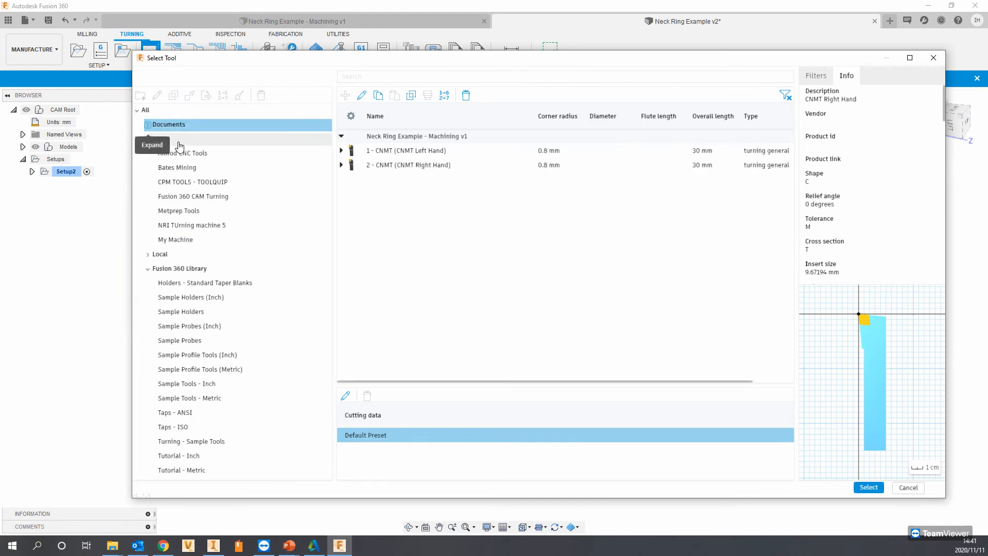
Edit the CNMT tool in the My Machine library and change its description to "CNMT Right Hand - My first tool".
click(194, 242)
right_click(389, 153)
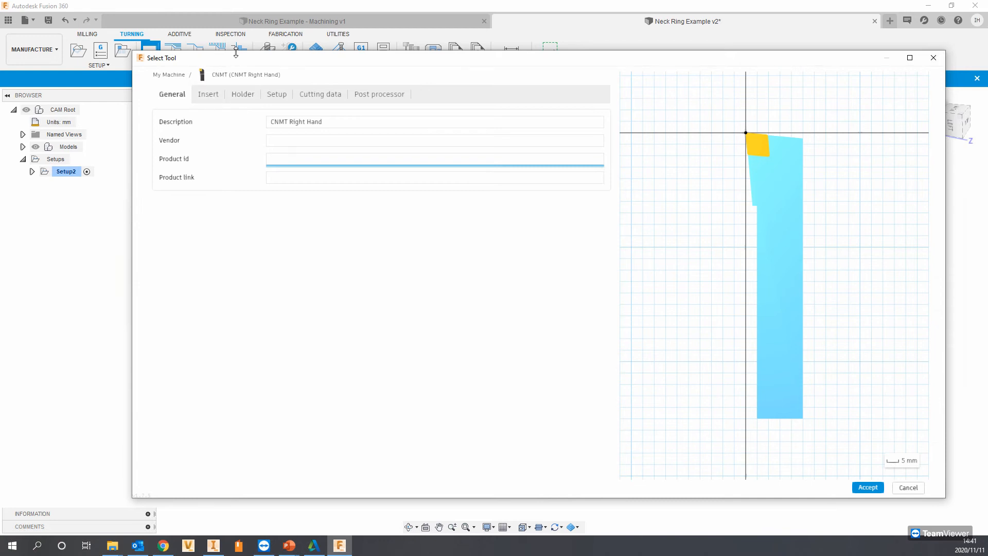
drag(244, 59, 252, 53)
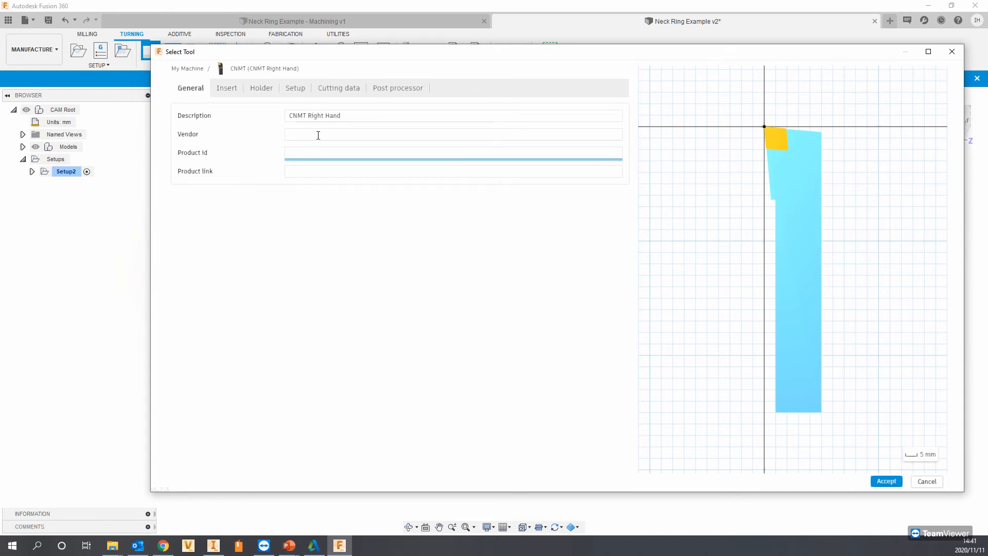
click(369, 116)
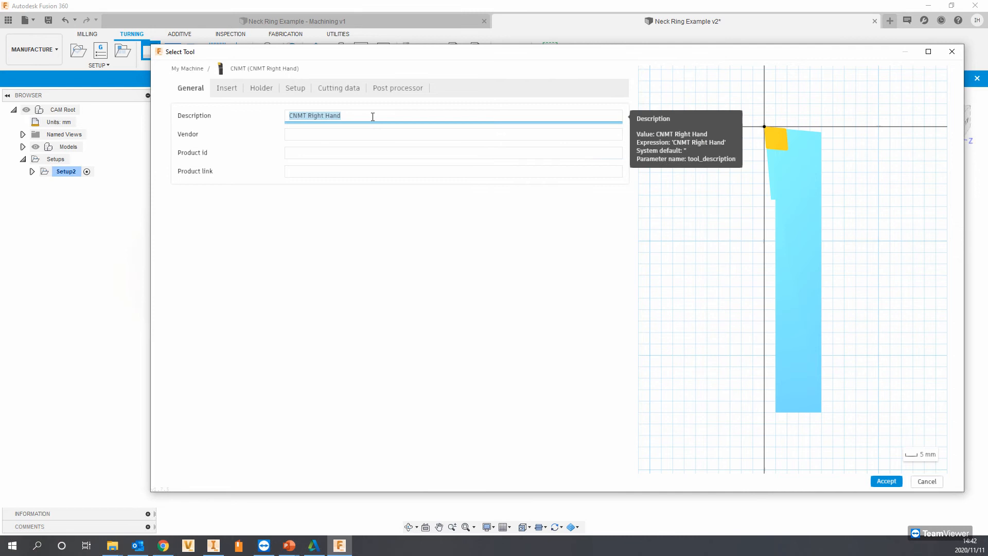
click(363, 117)
Review the tool's insert, holder, setup, cutting data and post processor settings, and return to its general information.
click(239, 93)
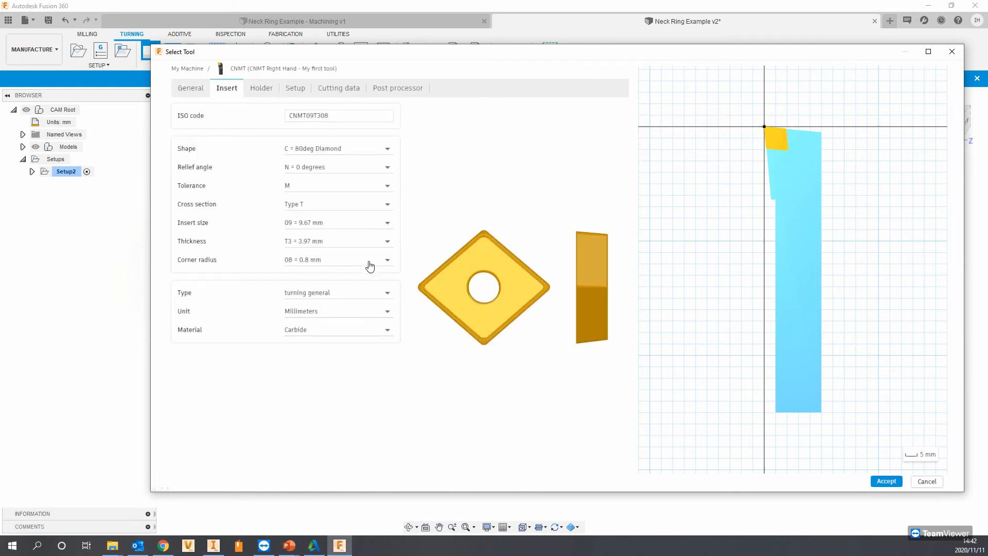
click(257, 90)
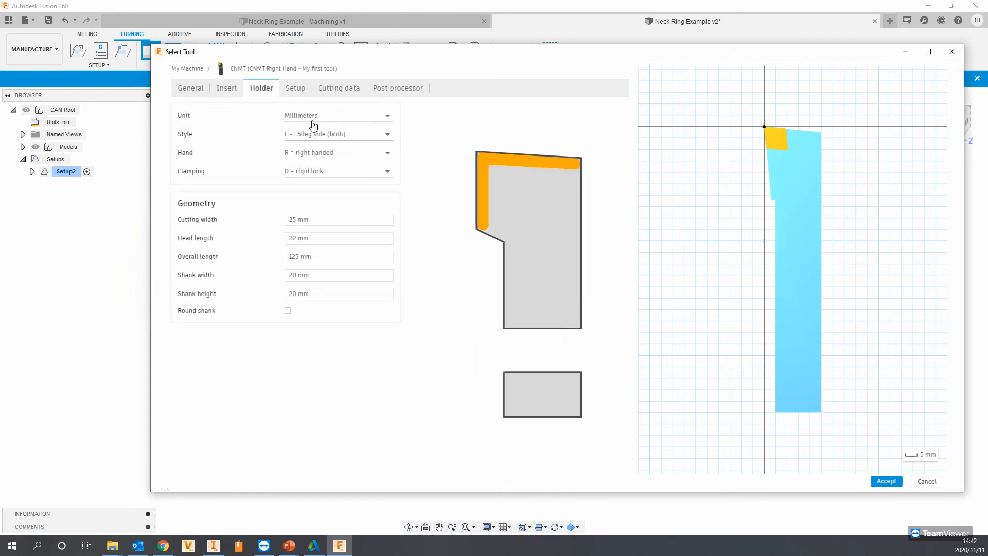
click(316, 170)
click(297, 91)
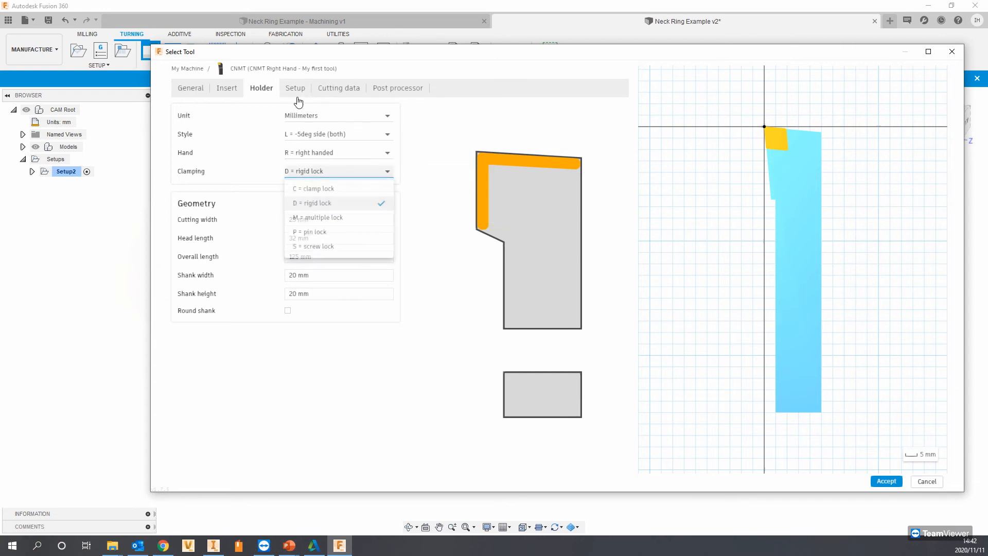
click(338, 91)
click(406, 91)
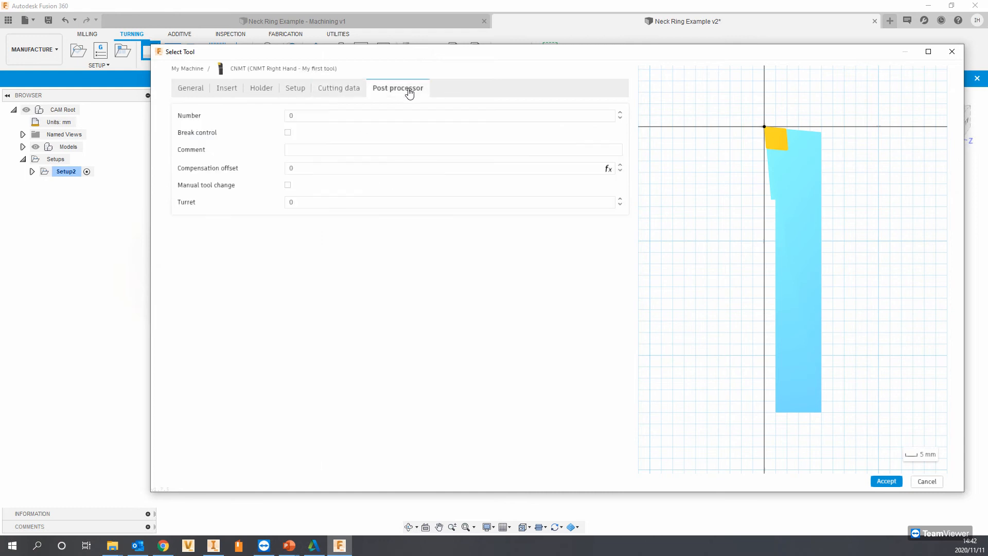
click(200, 90)
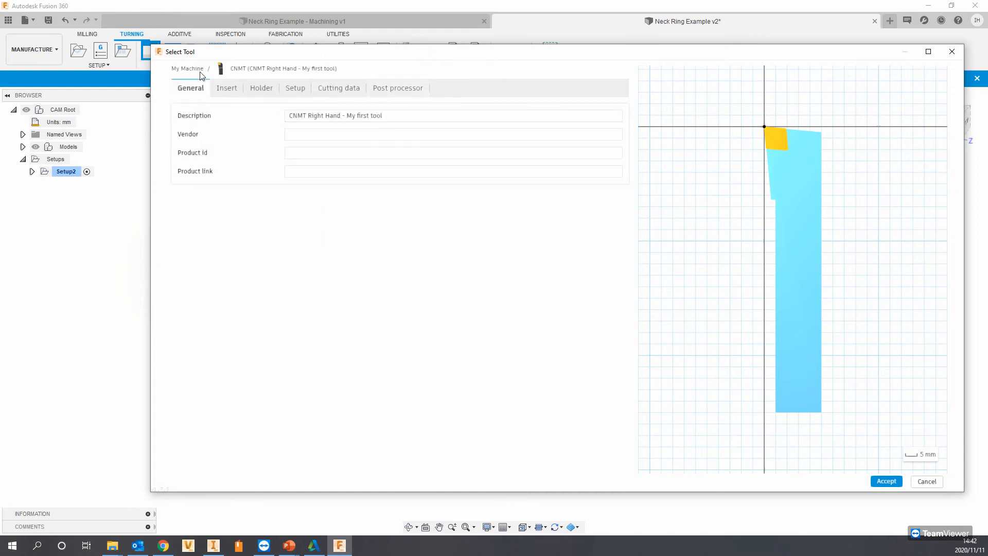
Accept the tool edits and assign CNMT Right Hand - My first tool to the Face operation.
click(888, 482)
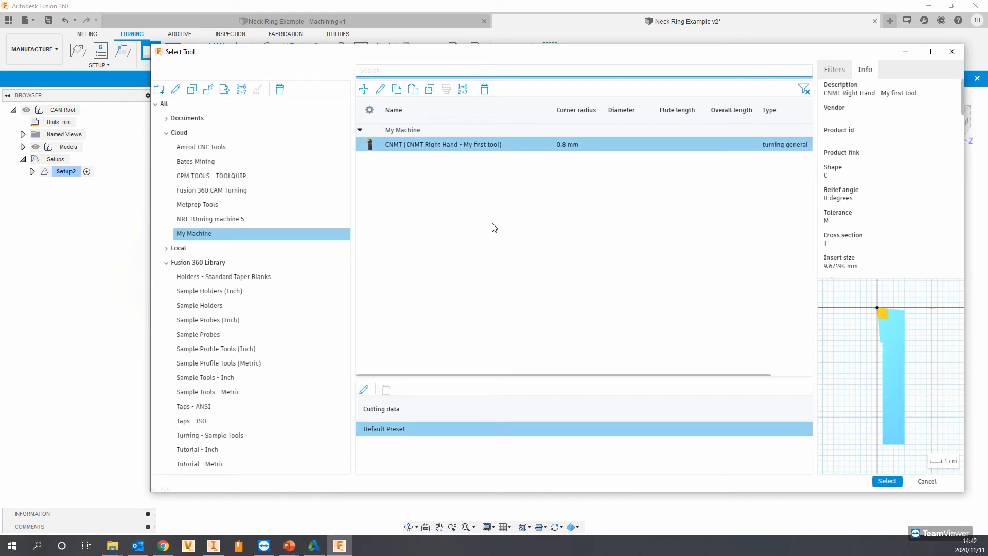
double_click(429, 148)
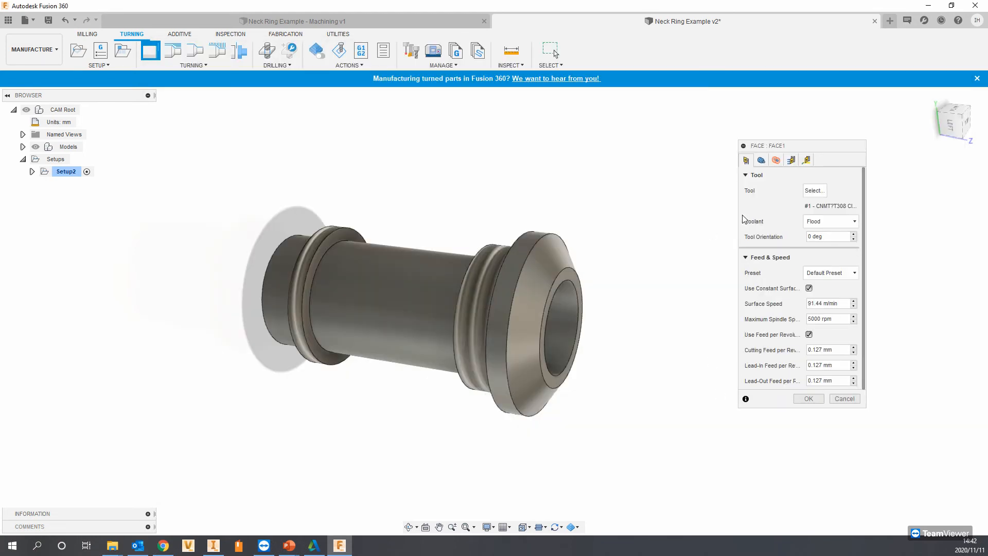
shift+middle_drag(695, 241, 564, 226)
scroll(564, 226, up, 5)
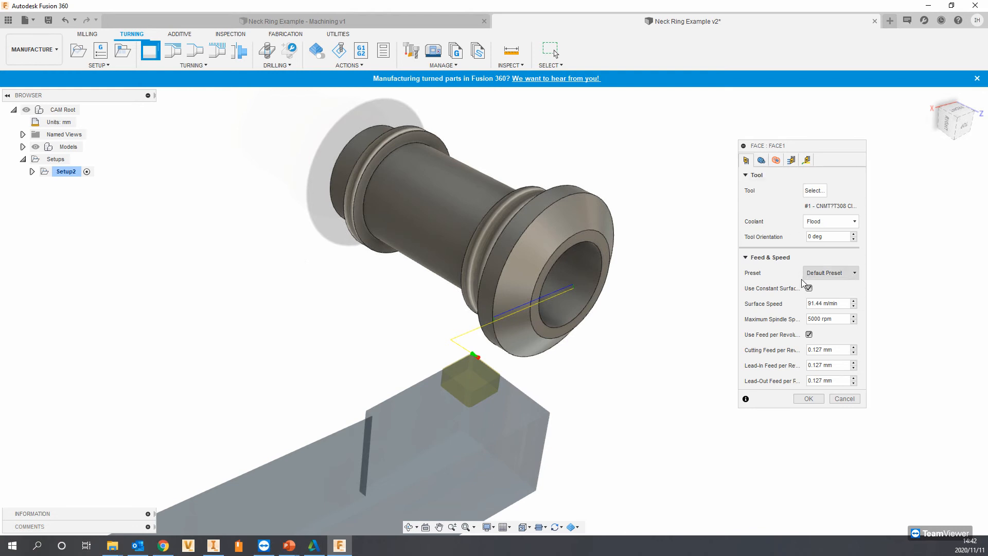
Check the Face operation's front limit and set its clearance offset to 8 mm.
click(761, 160)
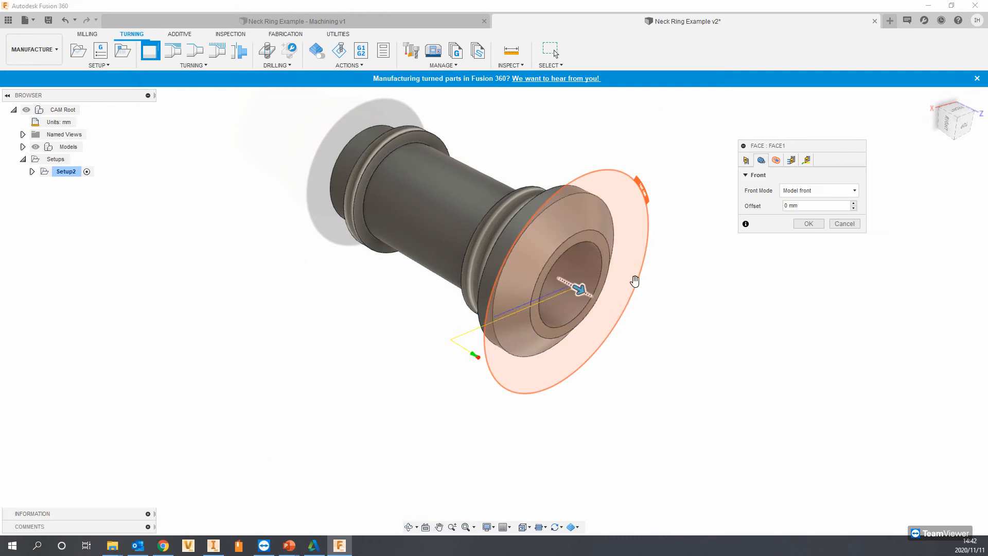
mouse_move(633, 280)
shift+middle_down()
mouse_move(666, 262)
mouse_move(644, 273)
shift+middle_up()
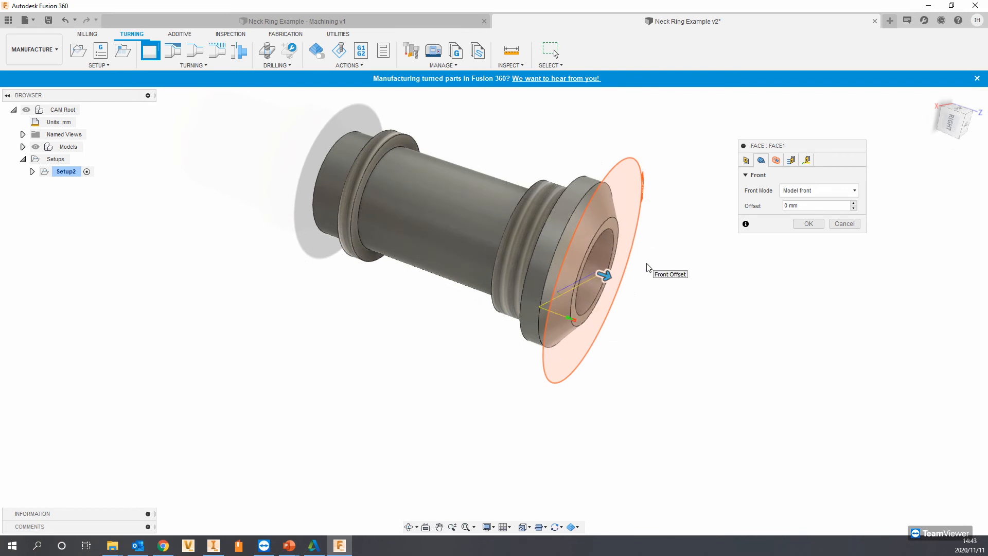
click(776, 160)
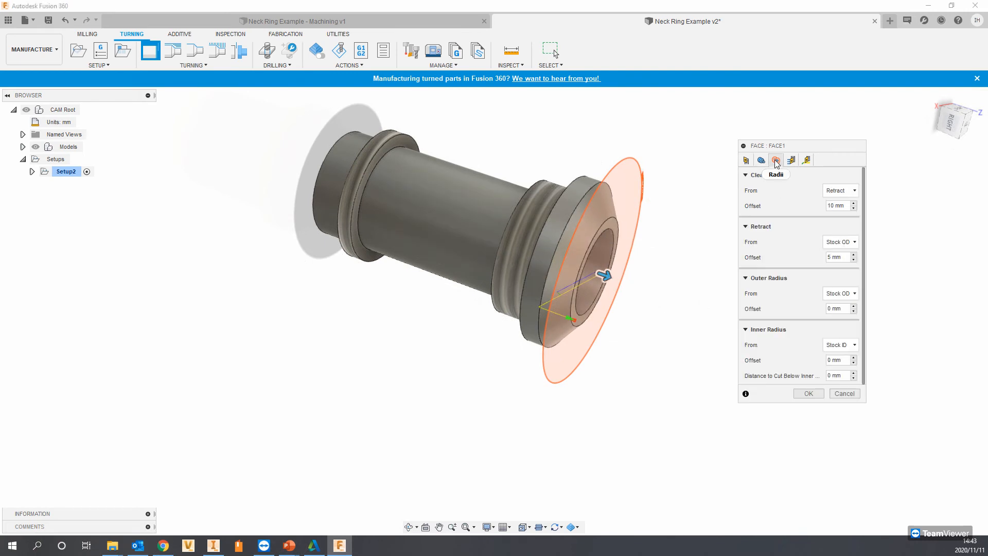
shift+middle_drag(480, 218, 431, 232)
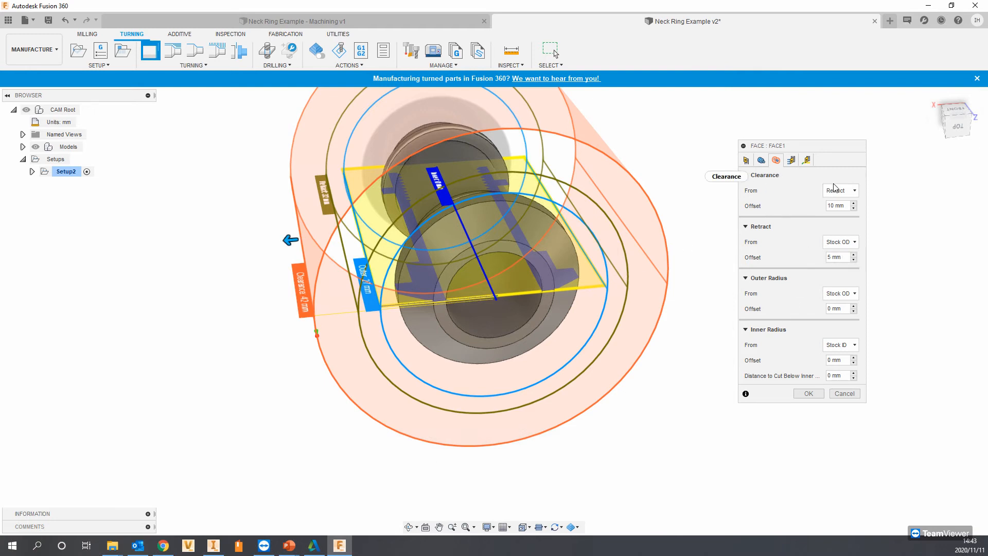
click(841, 205)
text(8)
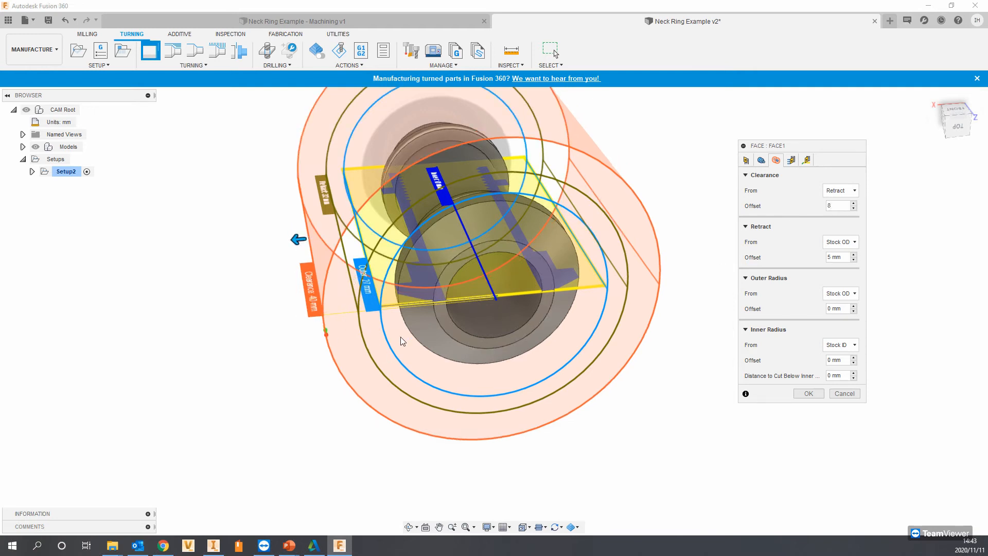
Enable multiple passes for the Face operation and check the available compensation types.
click(791, 160)
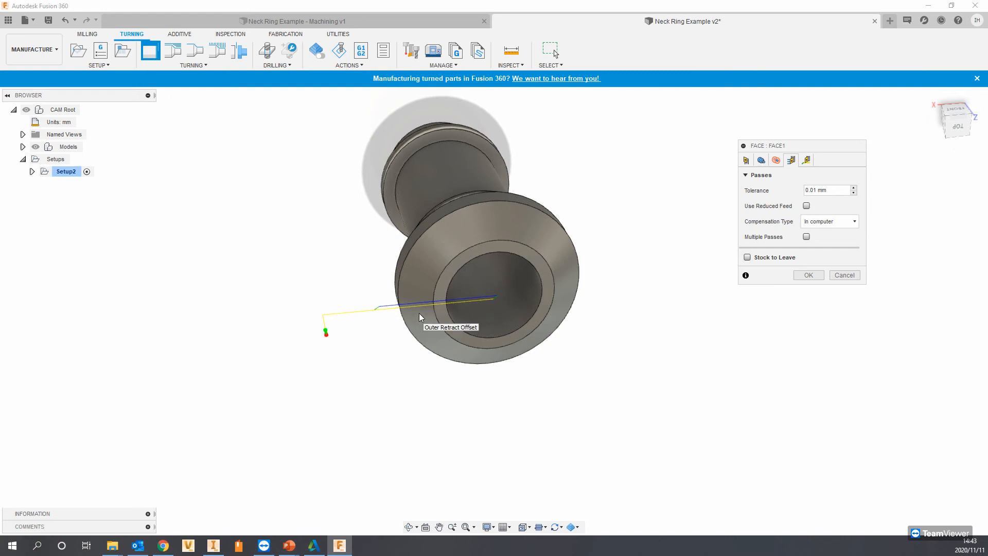
shift+middle_drag(484, 309, 525, 376)
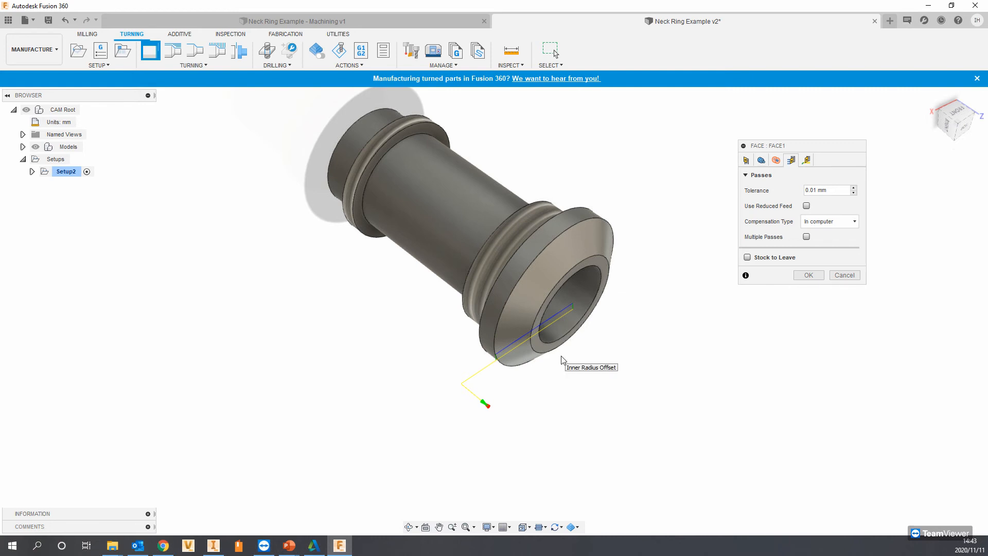
click(806, 237)
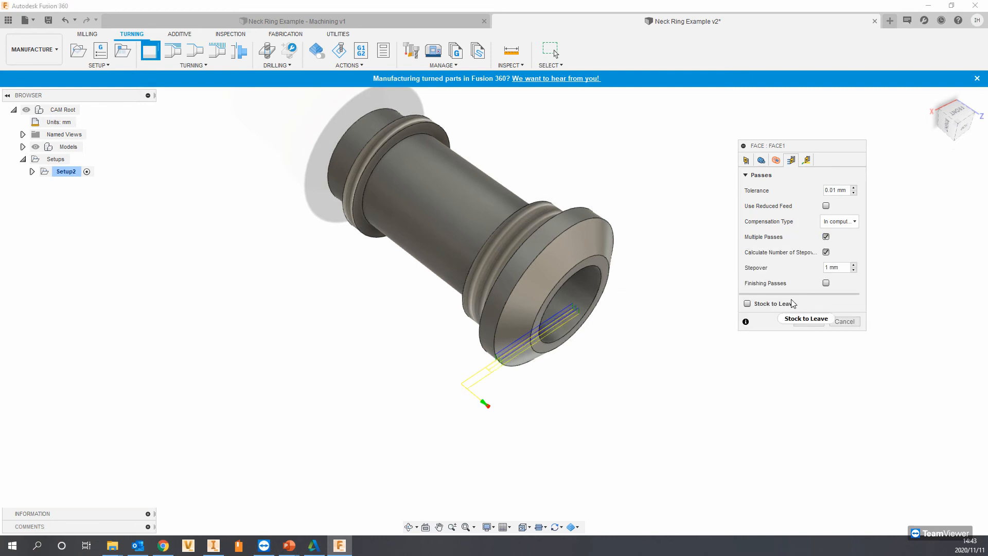
scroll(543, 312, up, 5)
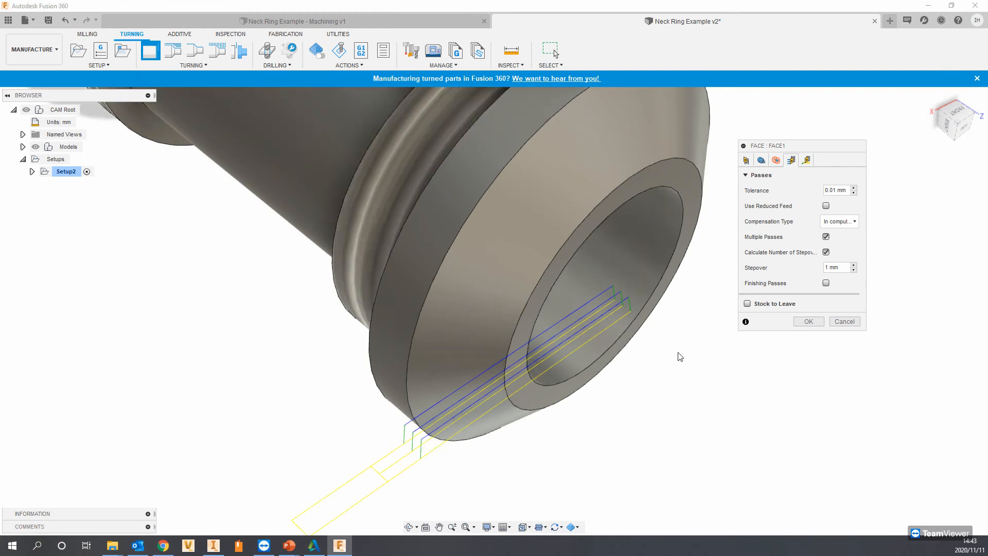
scroll(680, 357, down, 2)
scroll(680, 356, down, 2)
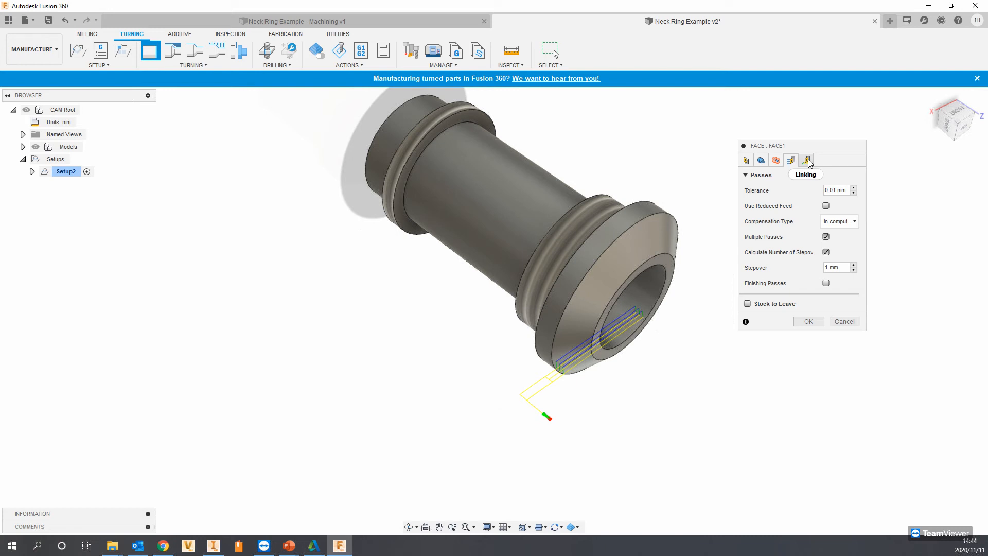
click(845, 221)
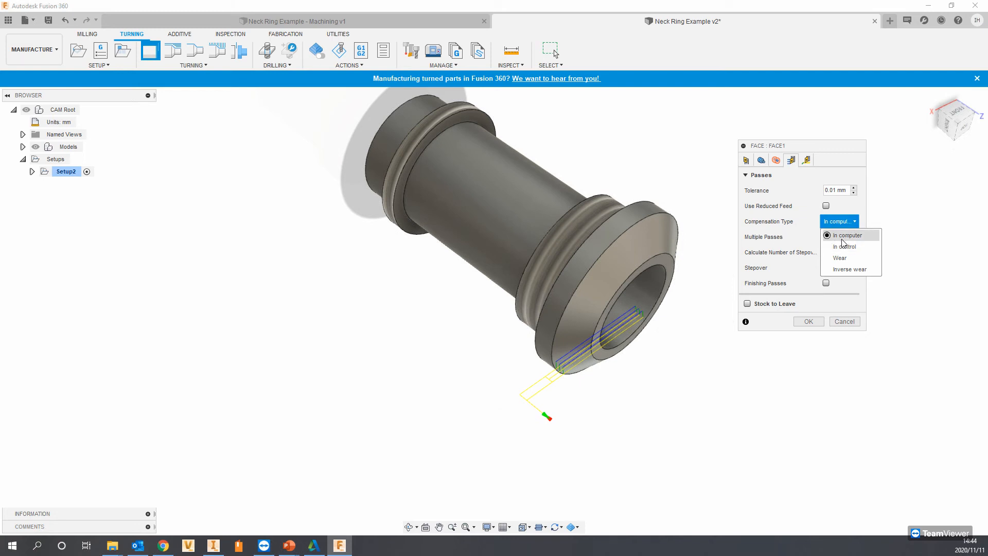
click(790, 234)
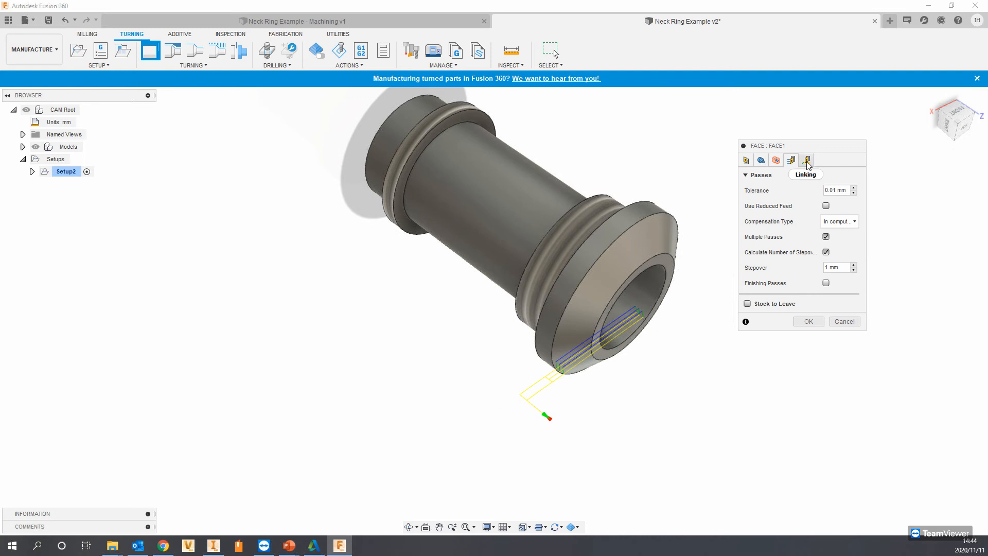
Examine the Face operation's linking, approach and retract settings and compare them with its clearance and retract radii.
click(806, 161)
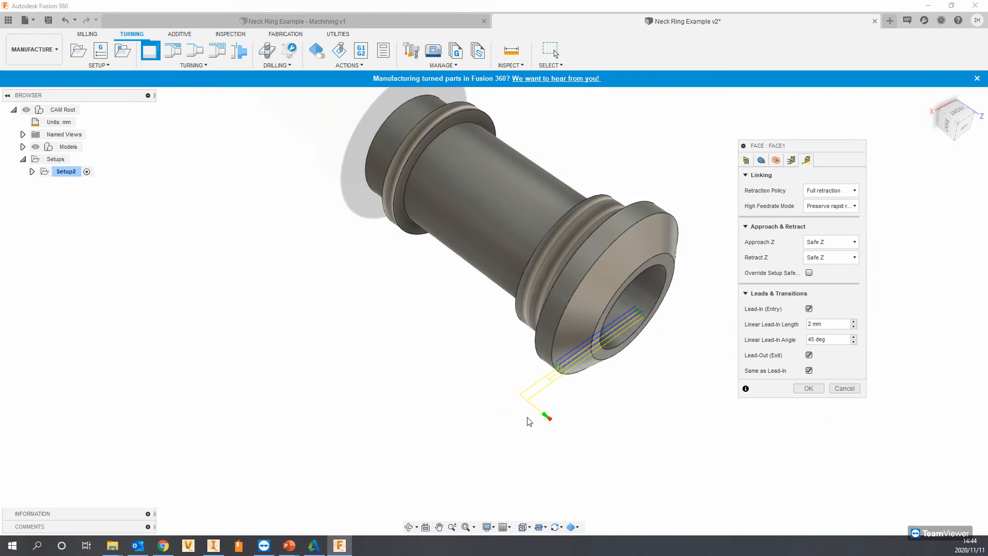
scroll(532, 389, up, 5)
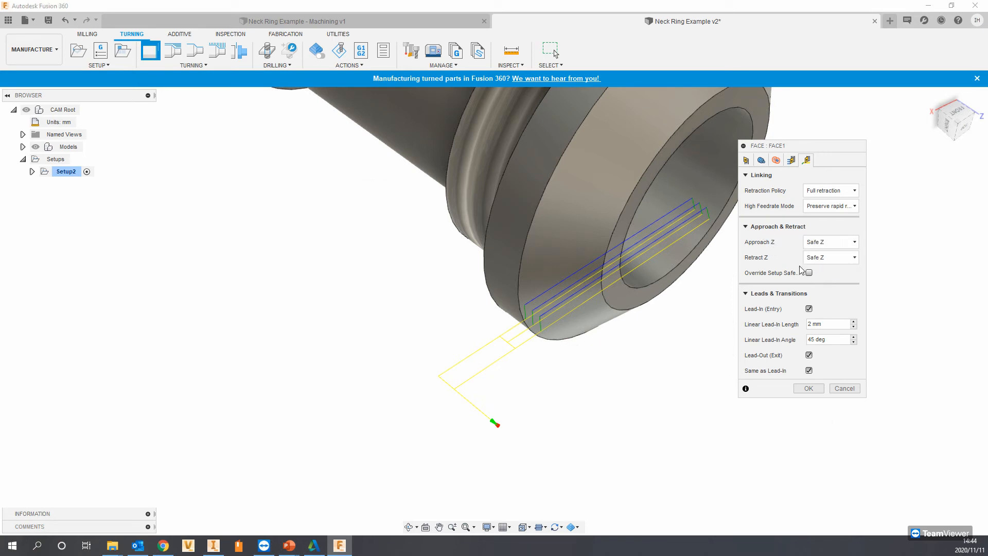
click(840, 242)
click(825, 256)
click(777, 163)
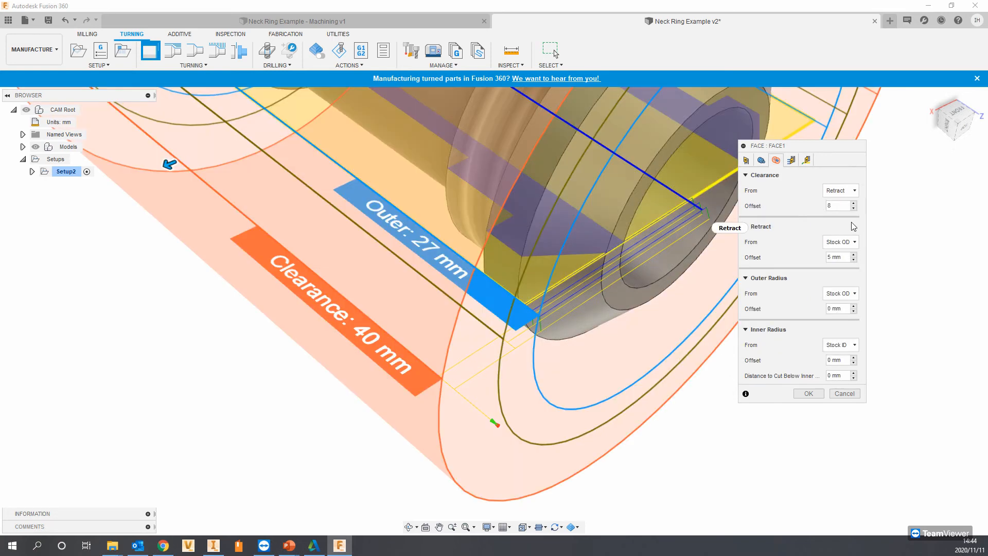
click(806, 160)
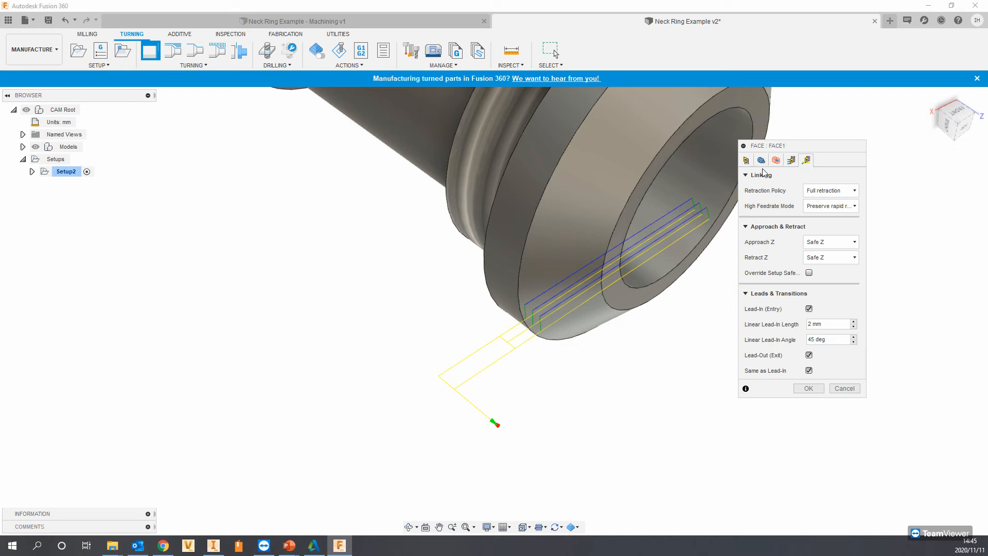
Review the Face operation's tool settings and accept the operation to generate its toolpath.
click(746, 160)
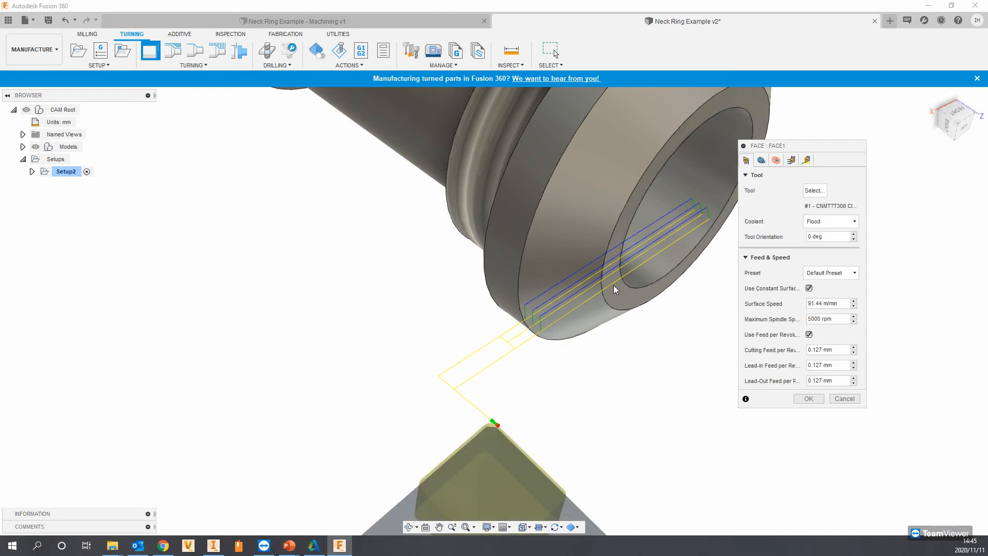
middle_drag(589, 252, 597, 282)
scroll(598, 282, down, 6)
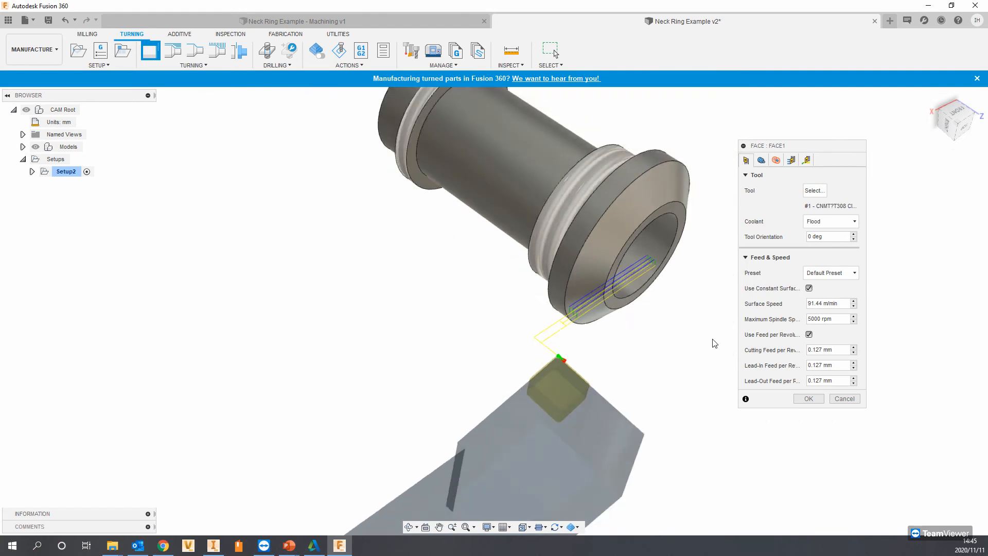
click(809, 399)
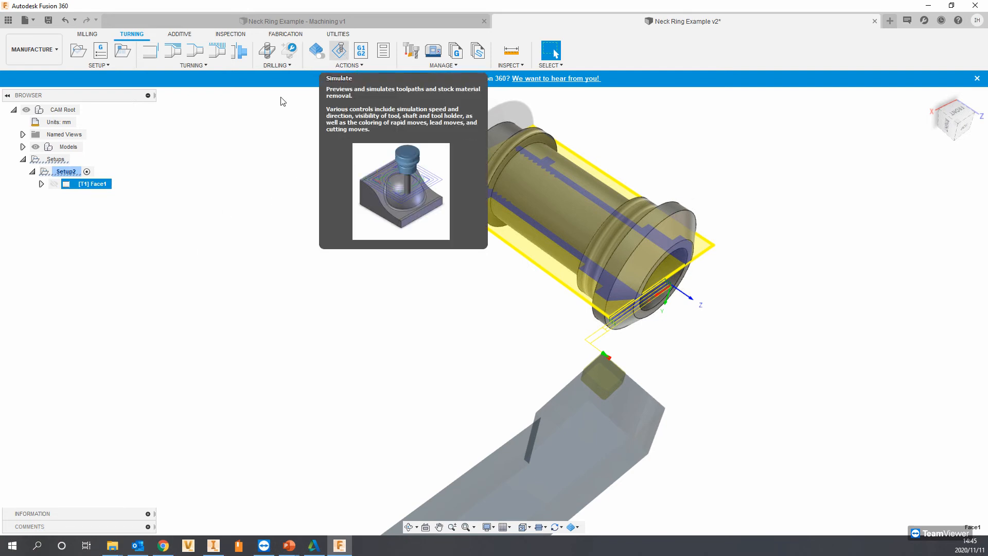
Simulate the machining of Setup2 with stock removal, and close the simulation.
right_click(83, 185)
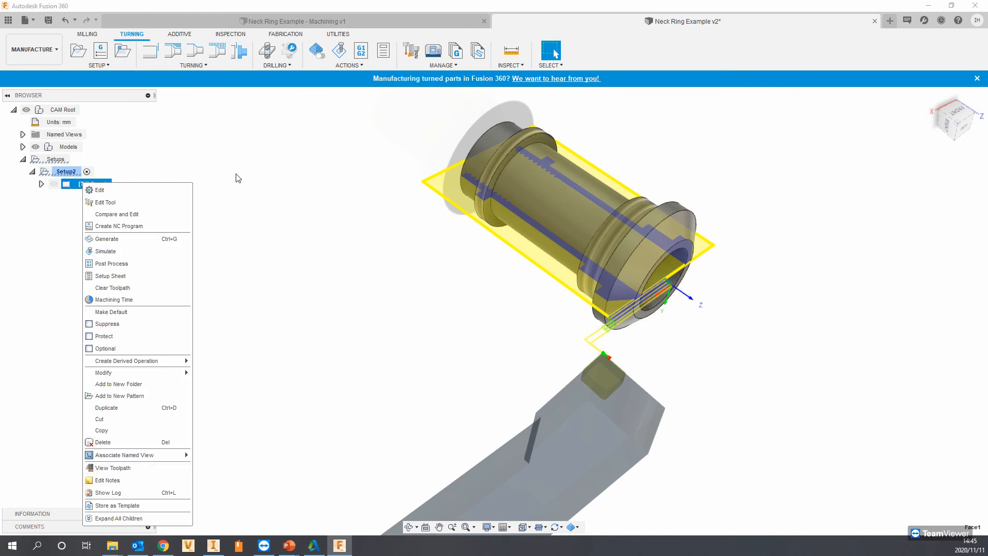
click(238, 179)
right_click(69, 172)
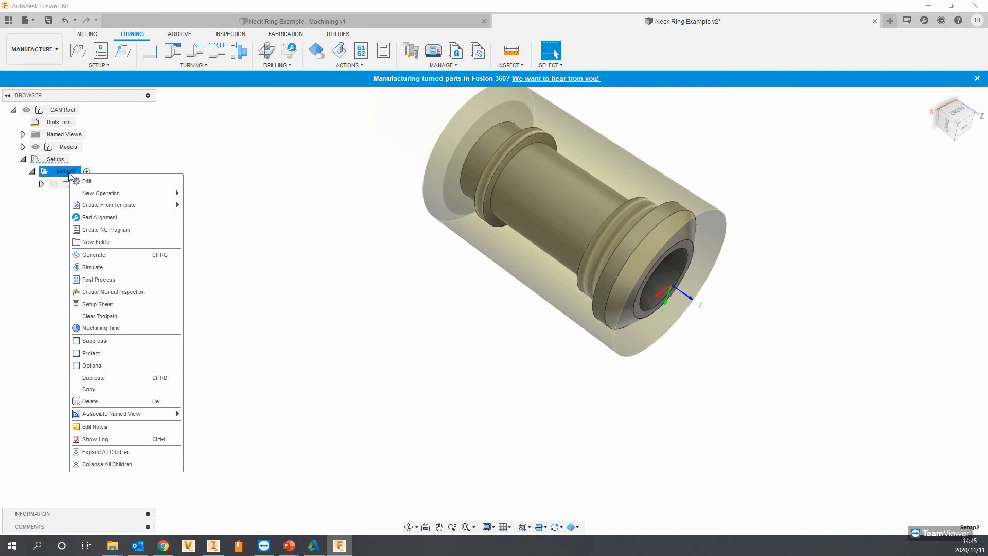
click(100, 269)
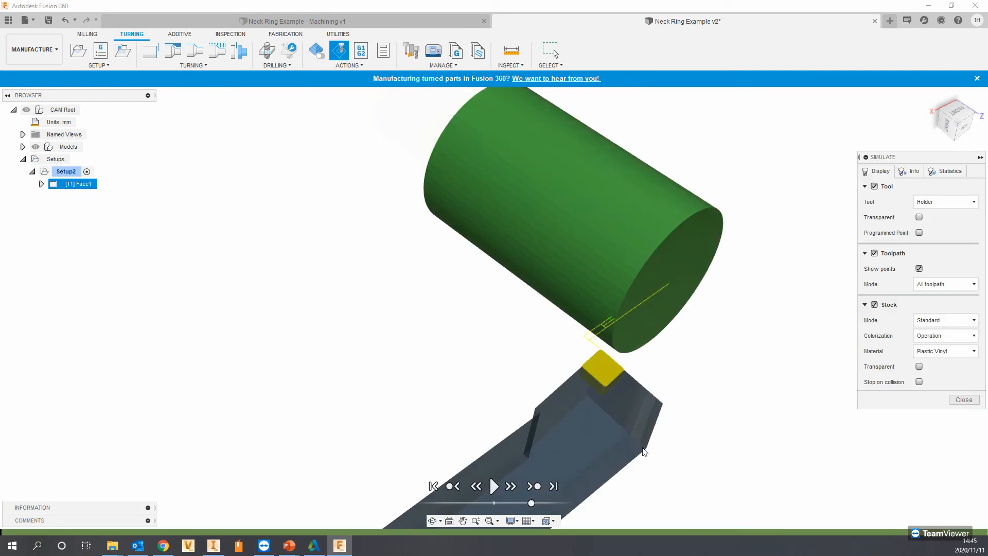
click(495, 486)
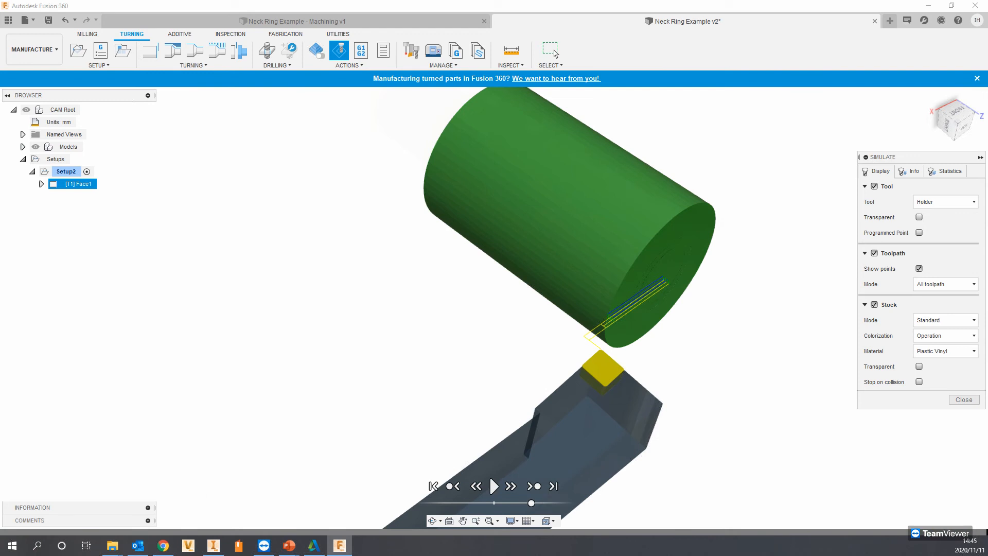
click(964, 399)
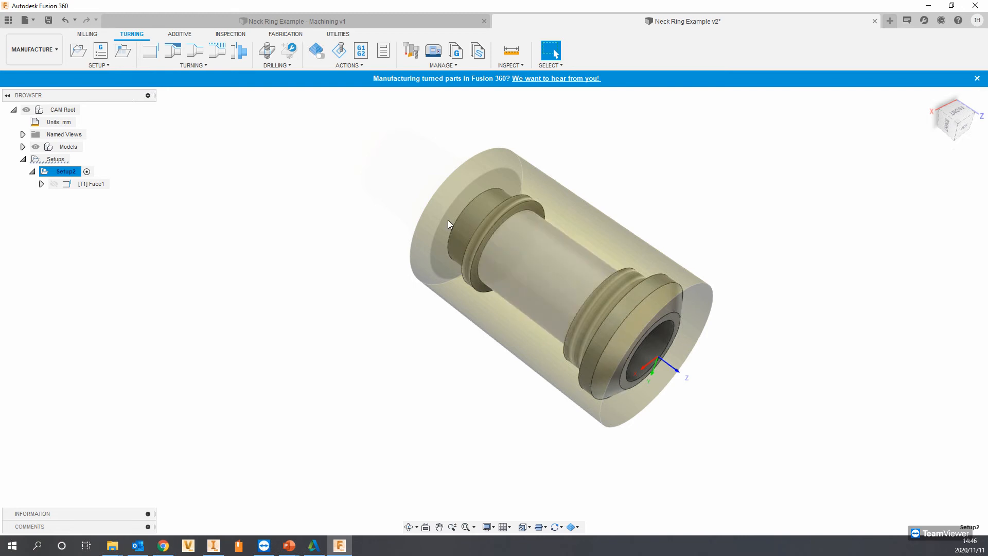
Start a Profile Roughing operation in Setup2 and review its tool, turning mode and tool clearance settings.
click(178, 53)
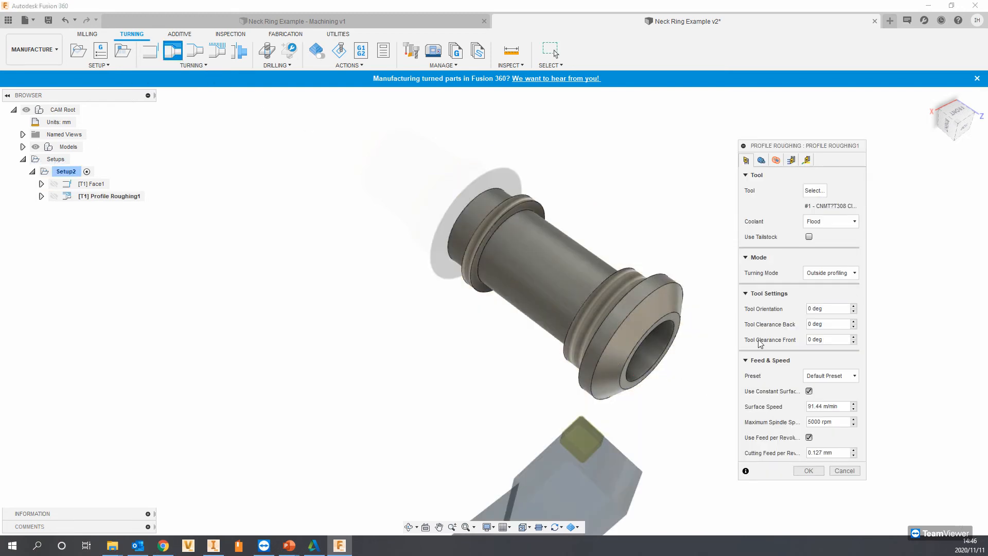
shift+middle_drag(607, 369, 715, 273)
shift+middle_drag(623, 245, 556, 282)
shift+middle_drag(589, 274, 562, 293)
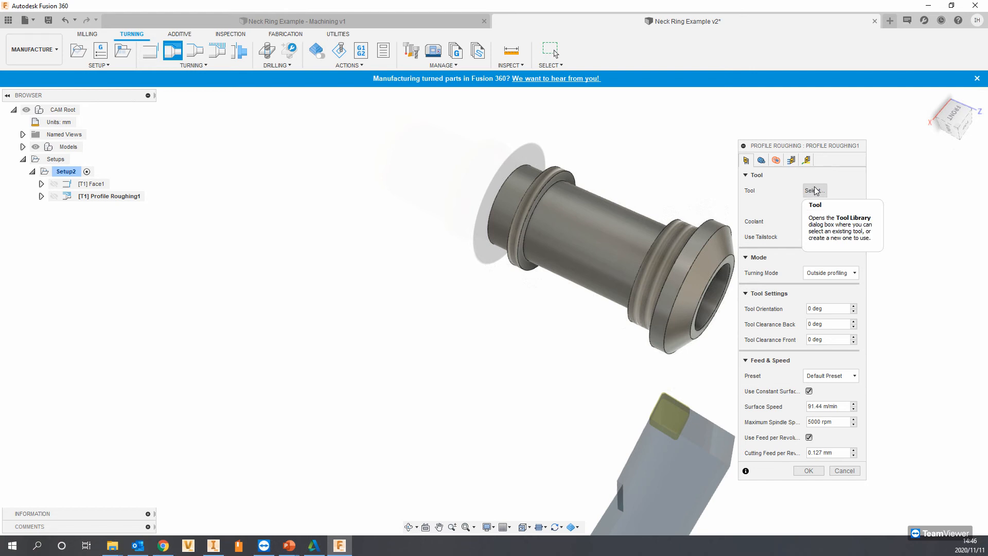
middle_drag(666, 351, 670, 372)
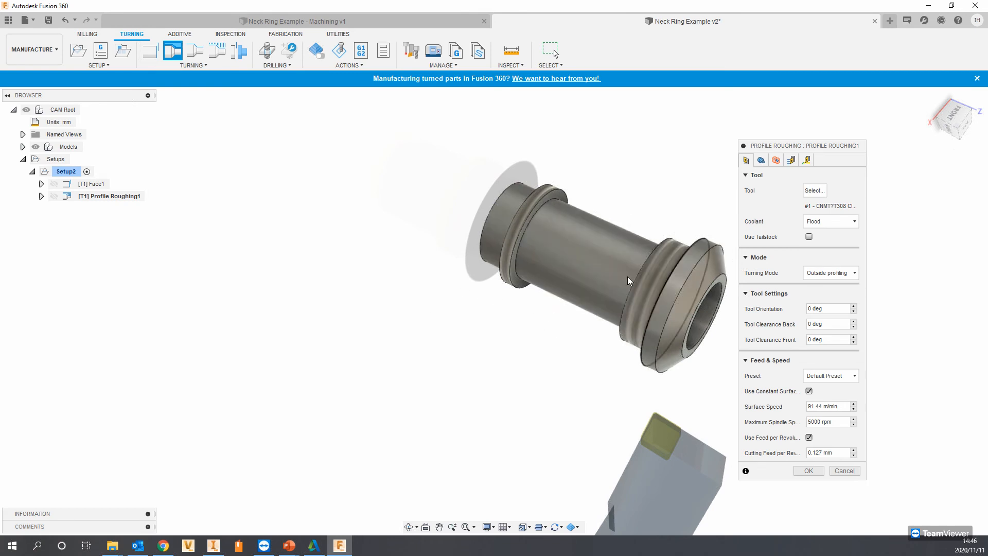
middle_drag(604, 328, 584, 286)
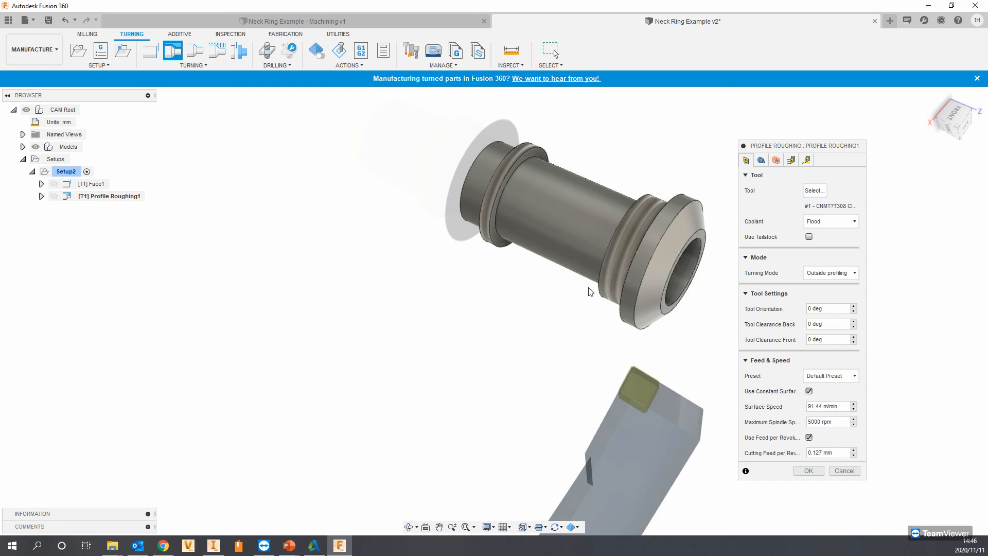
click(762, 160)
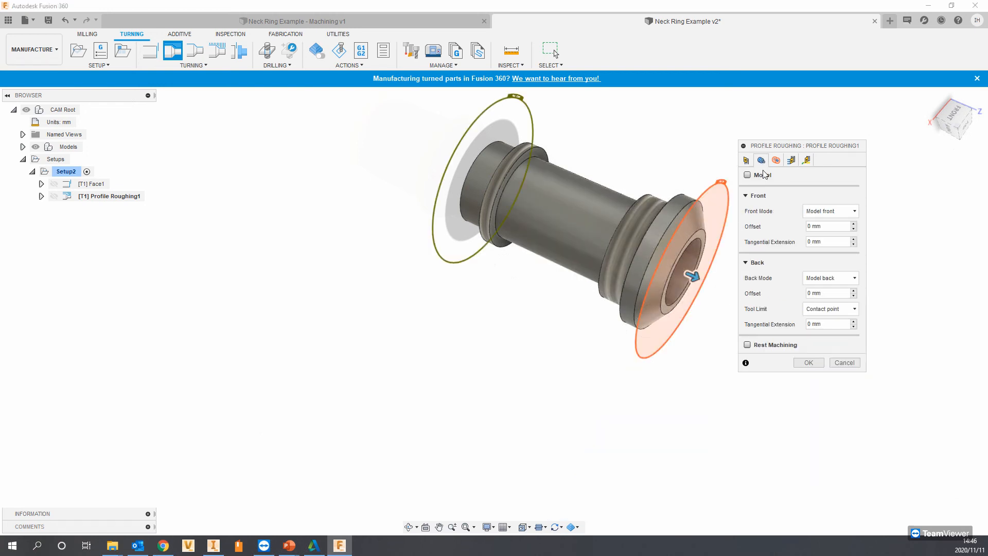
click(745, 161)
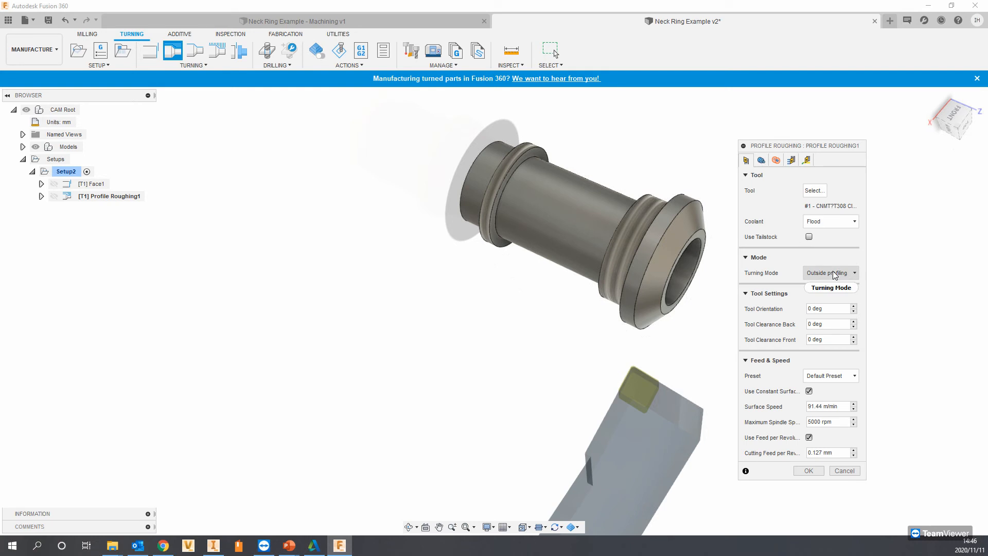
mouse_move(835, 276)
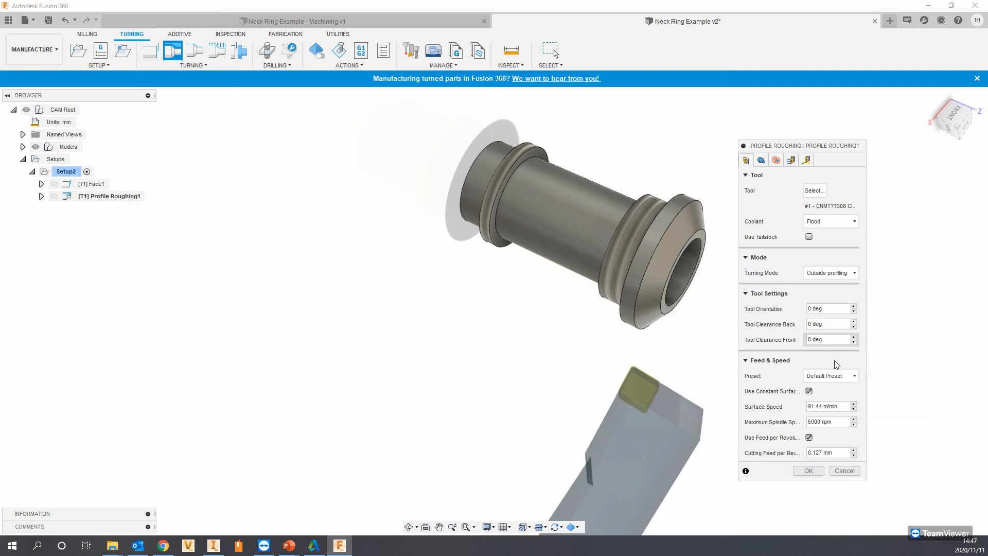
Examine the Profile Roughing operation's front and back limits on the neck ring and its pass direction options.
click(761, 160)
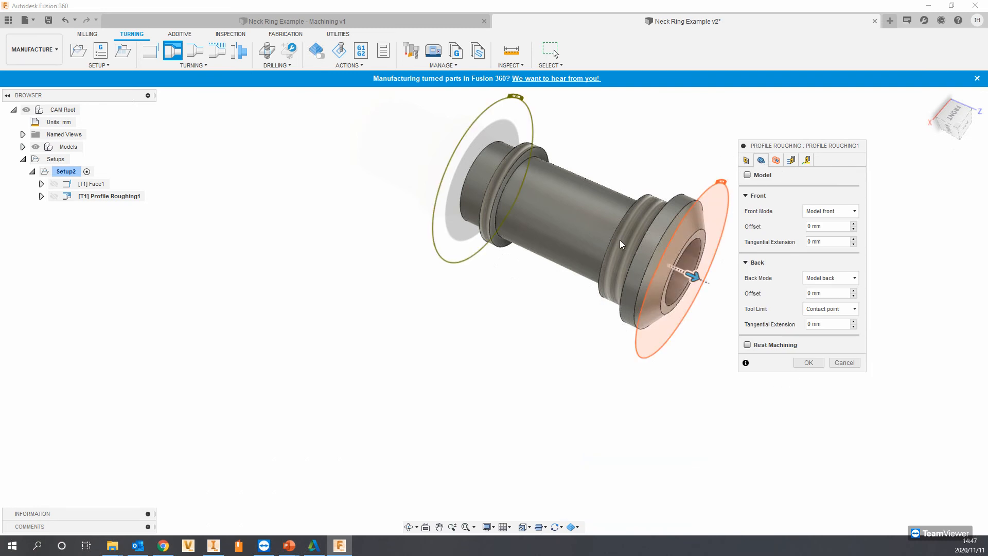
middle_drag(660, 261, 639, 282)
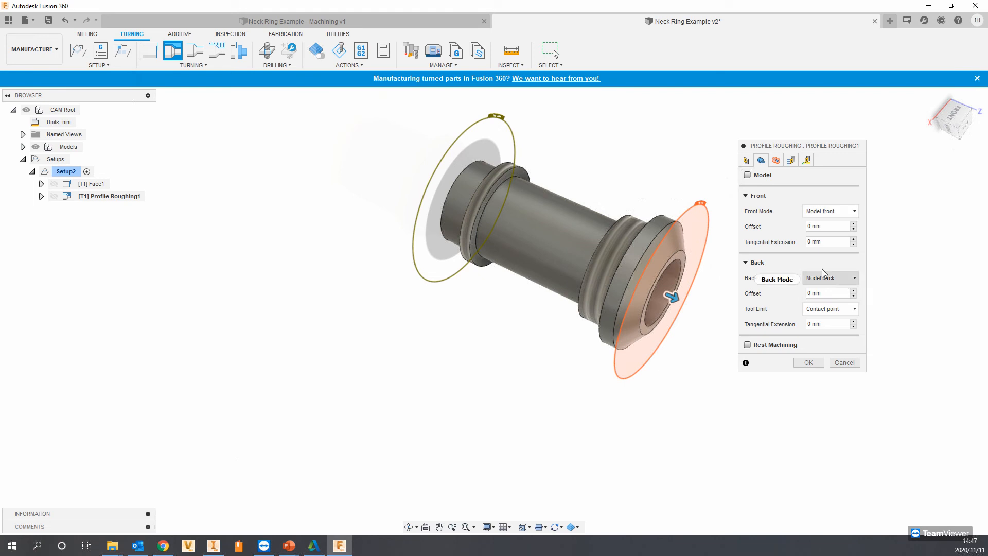
shift+middle_drag(677, 217, 664, 172)
scroll(663, 175, up, 4)
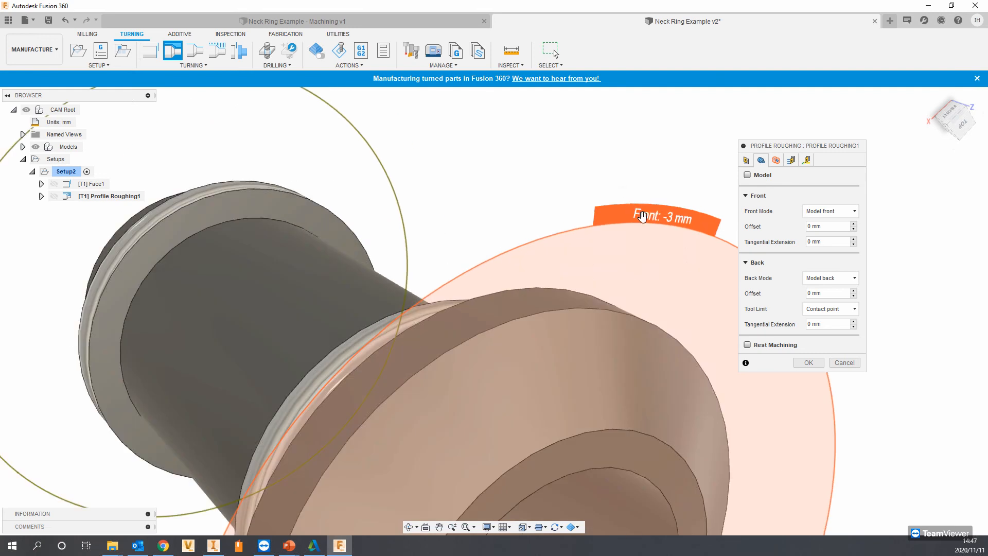
scroll(642, 216, down, 5)
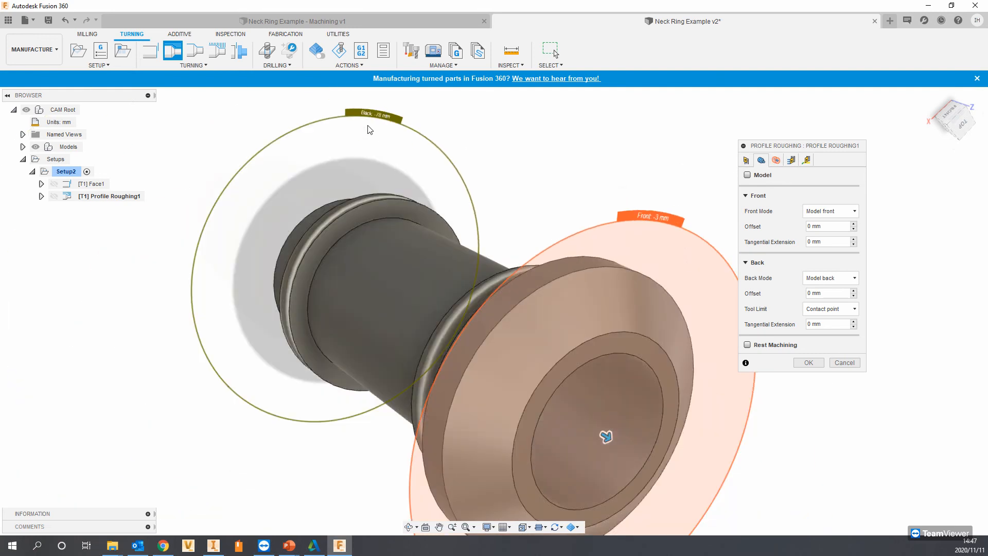
shift+middle_drag(607, 175, 643, 179)
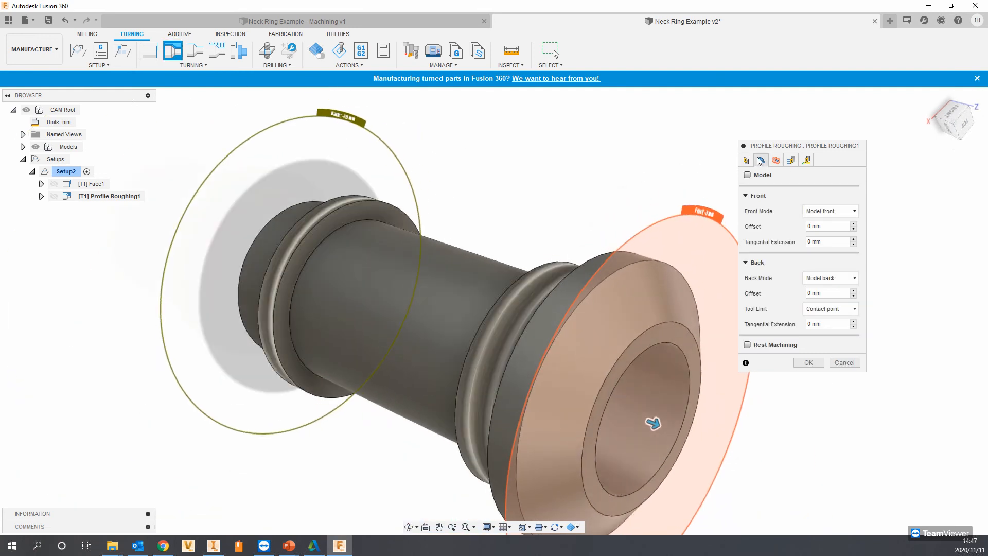
click(795, 165)
click(830, 208)
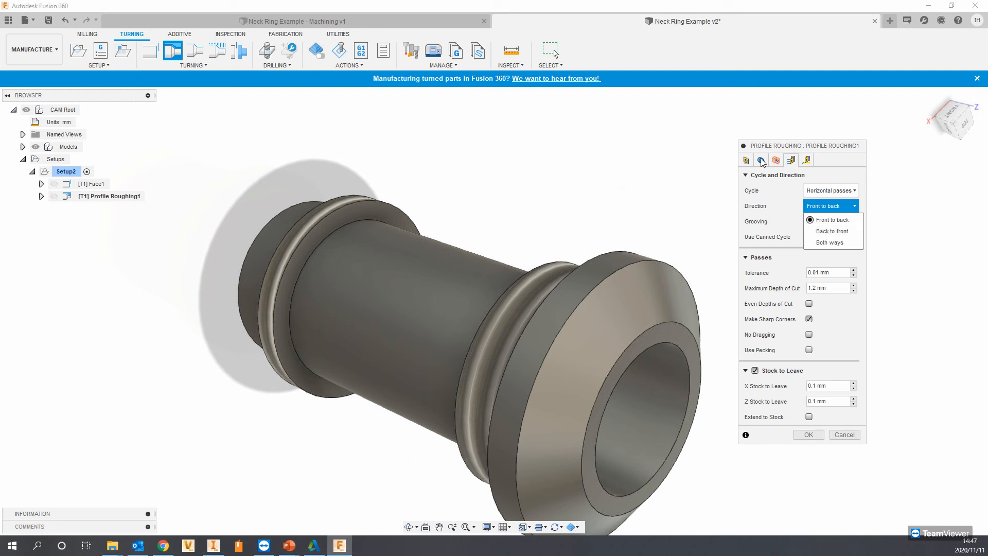
Set the Profile Roughing operation's clearance offset from the stock OD to 8 mm and inspect the radii around the part.
click(776, 160)
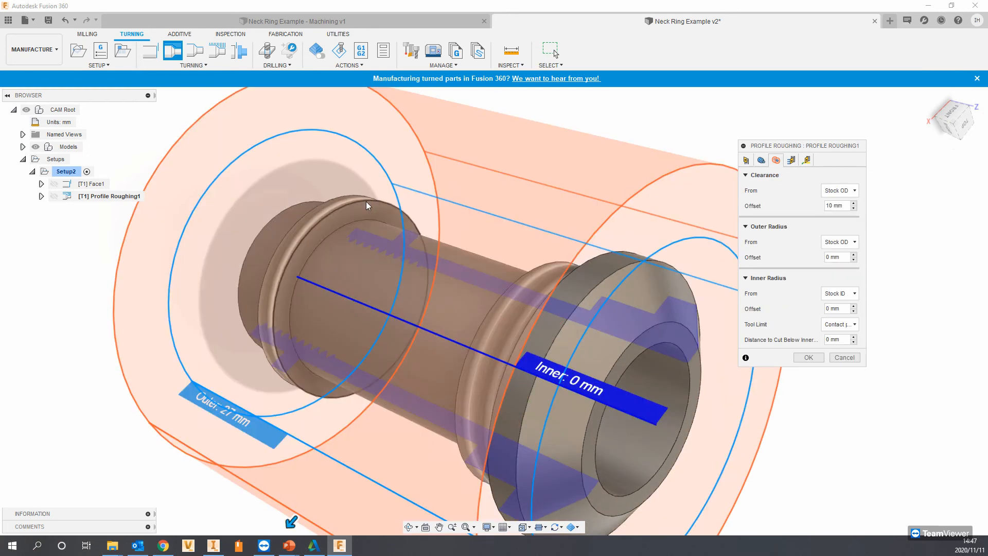
scroll(365, 201, down, 3)
shift+middle_drag(366, 202, 414, 212)
double_click(842, 204)
text(8)
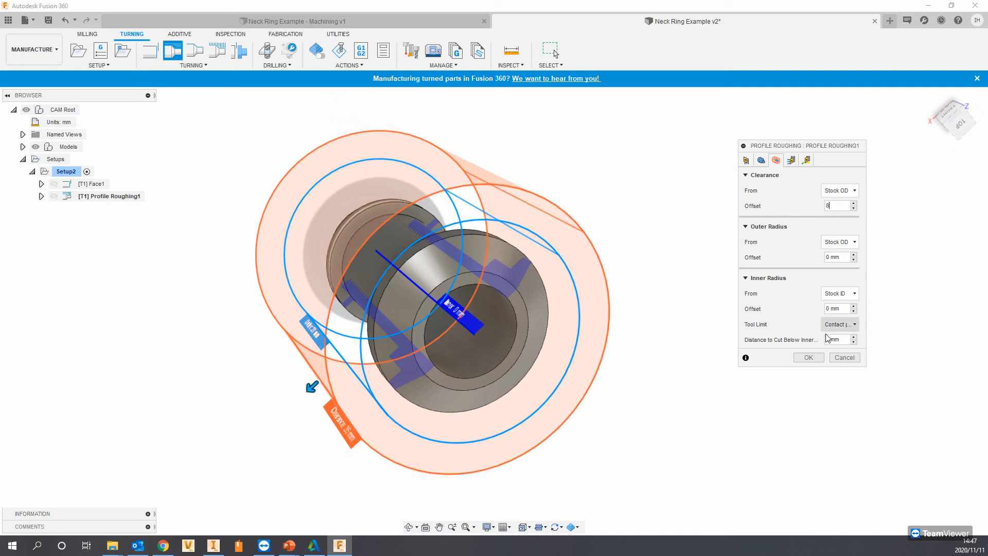
shift+middle_drag(502, 295, 437, 194)
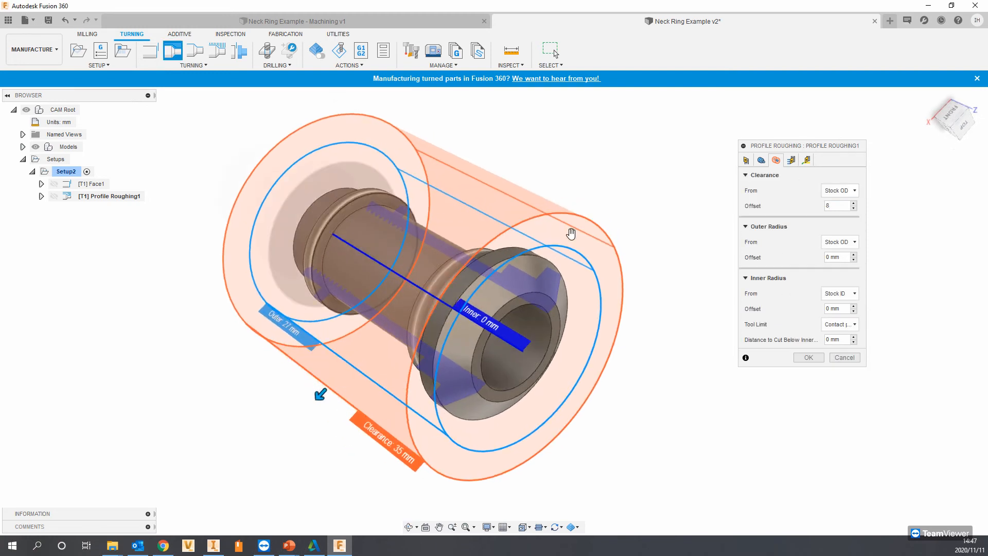
Try the Back to front direction for the roughing passes and return it to Front to back.
click(791, 161)
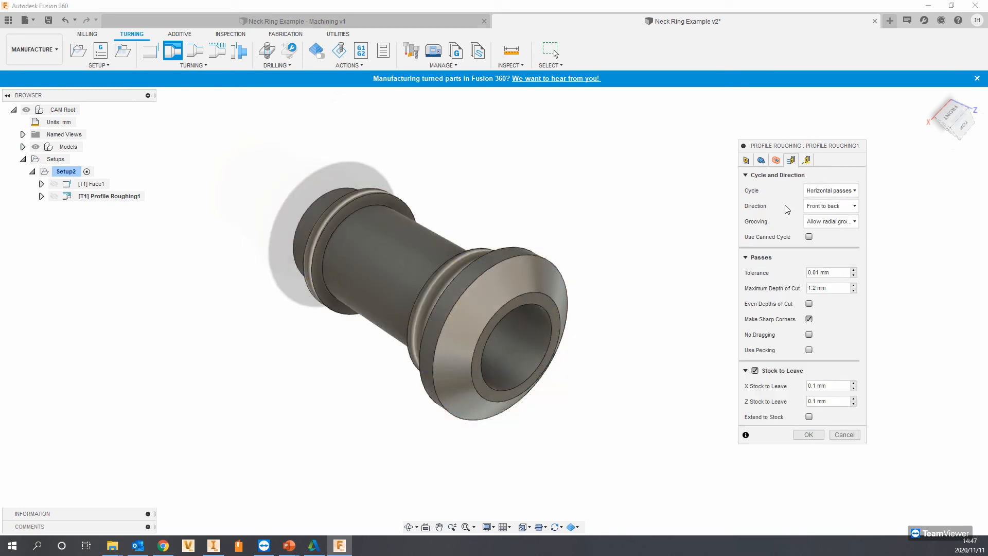
click(822, 207)
click(829, 231)
click(824, 206)
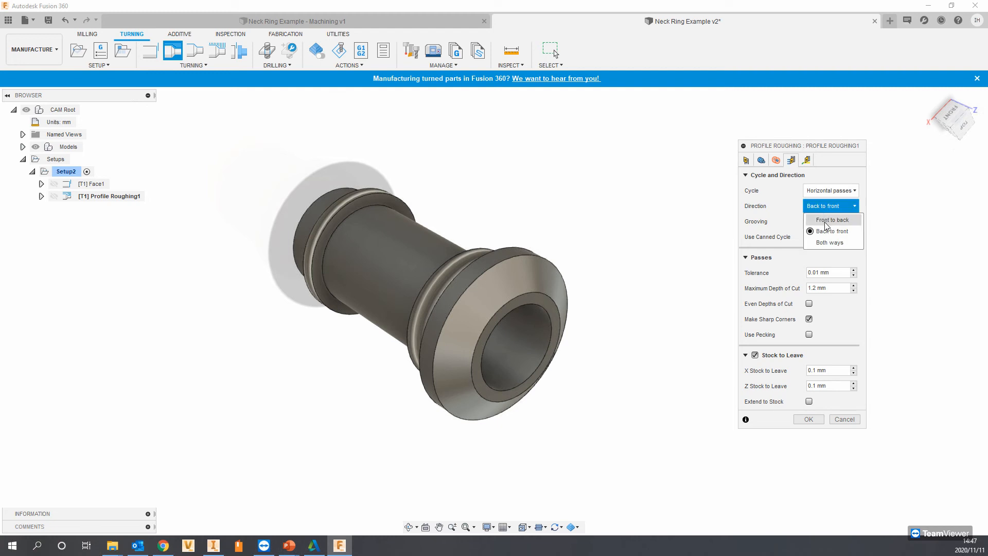
click(825, 222)
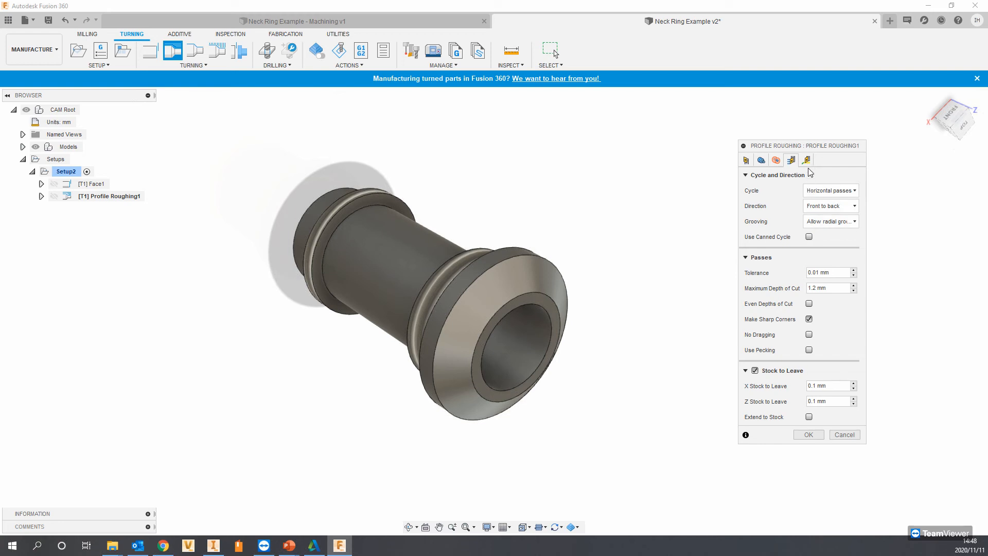
Try the Vertical passes cycle for the roughing operation and return it to Horizontal passes.
click(842, 190)
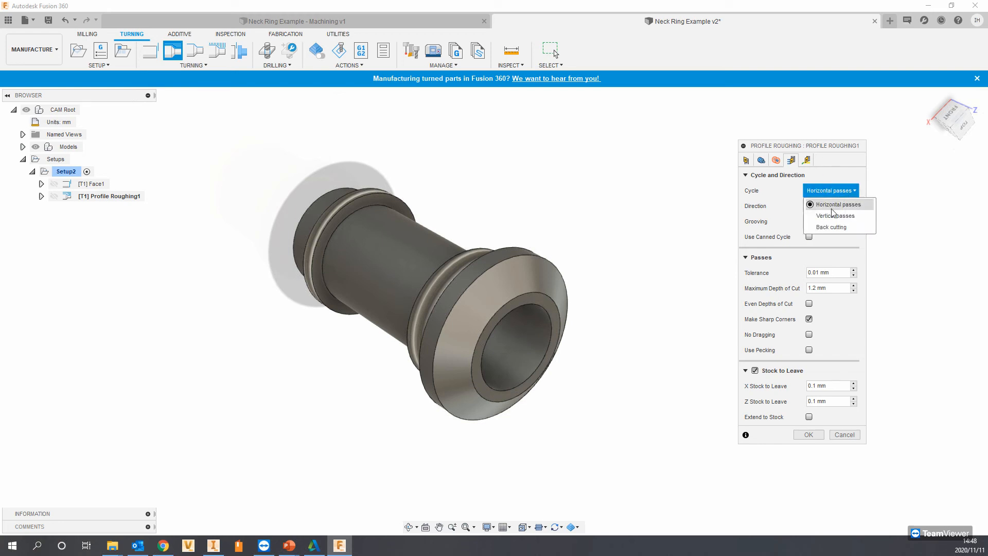
click(834, 204)
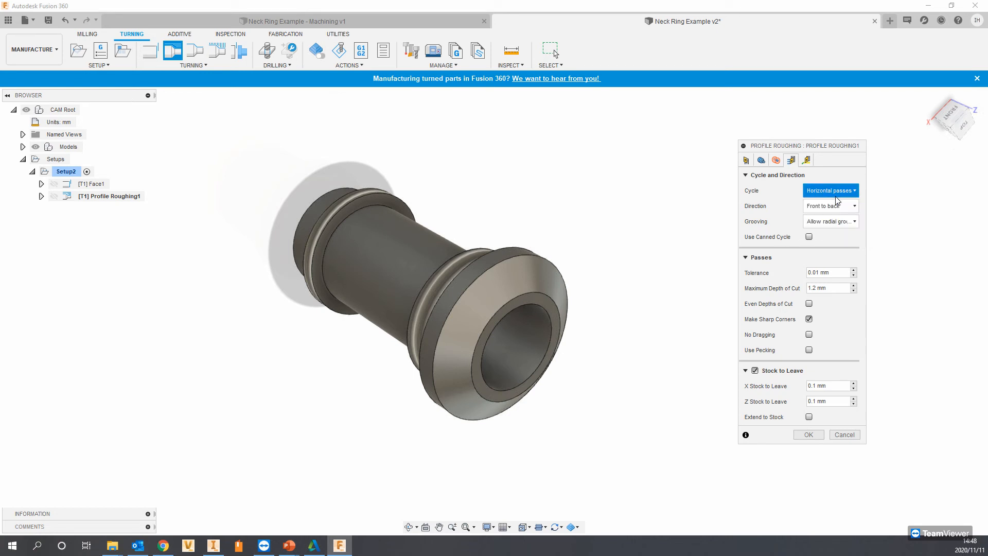
click(842, 191)
click(833, 212)
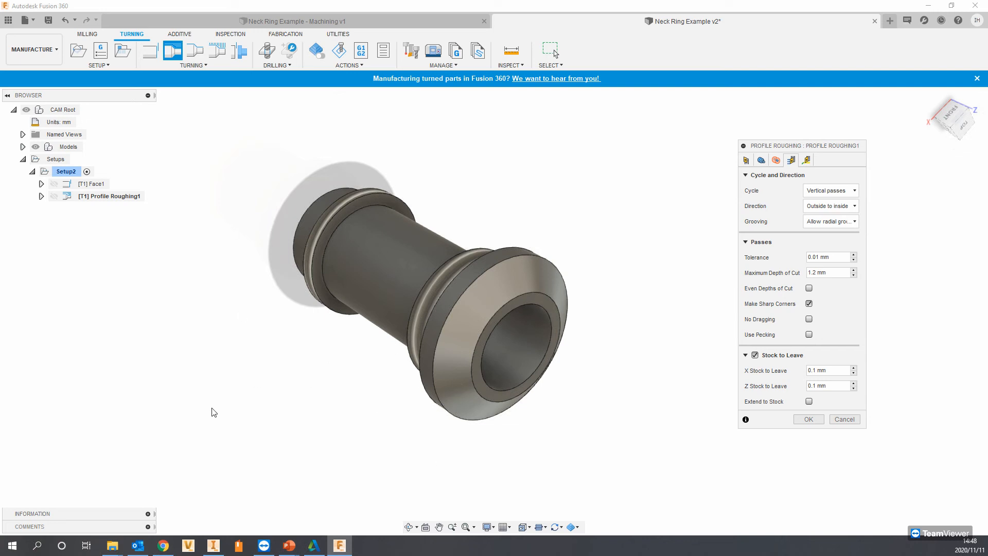
click(838, 192)
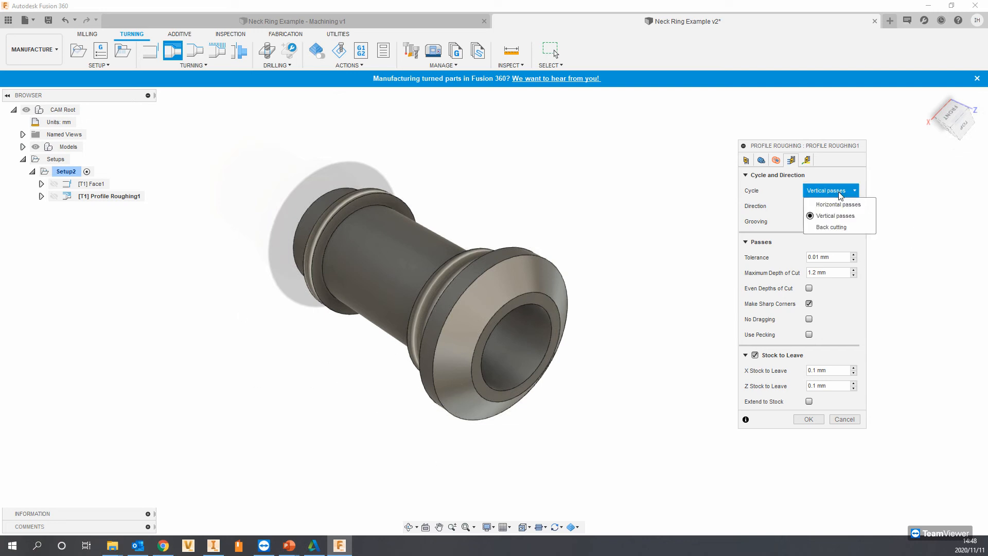
click(838, 204)
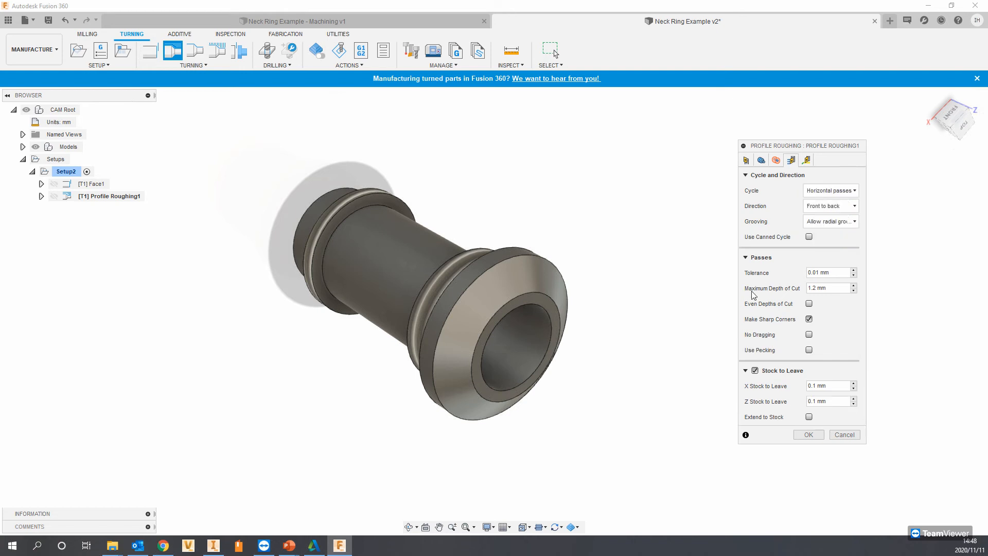
Review the Profile Roughing operation's linking settings, accept it to generate the toolpath and inspect the passes along the part.
click(808, 161)
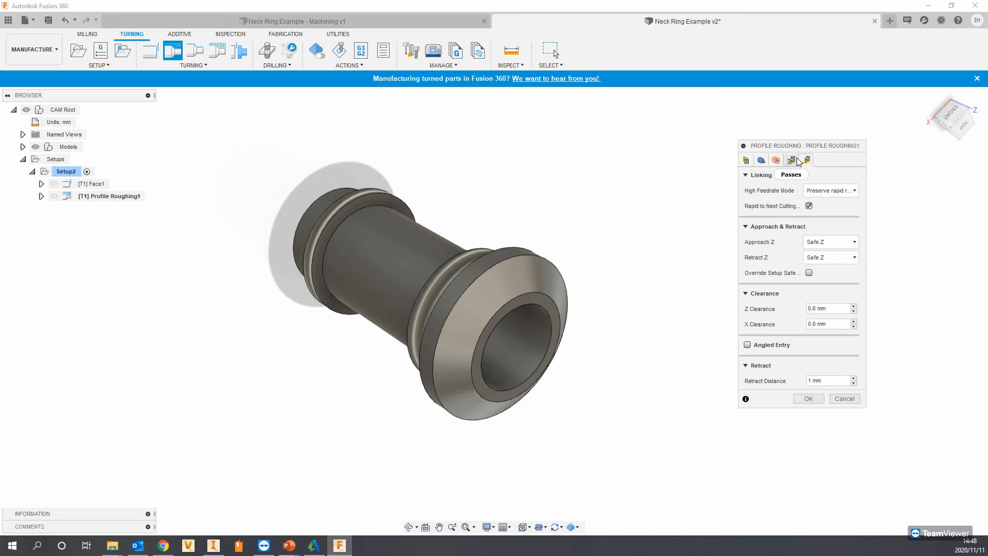
click(791, 160)
click(807, 161)
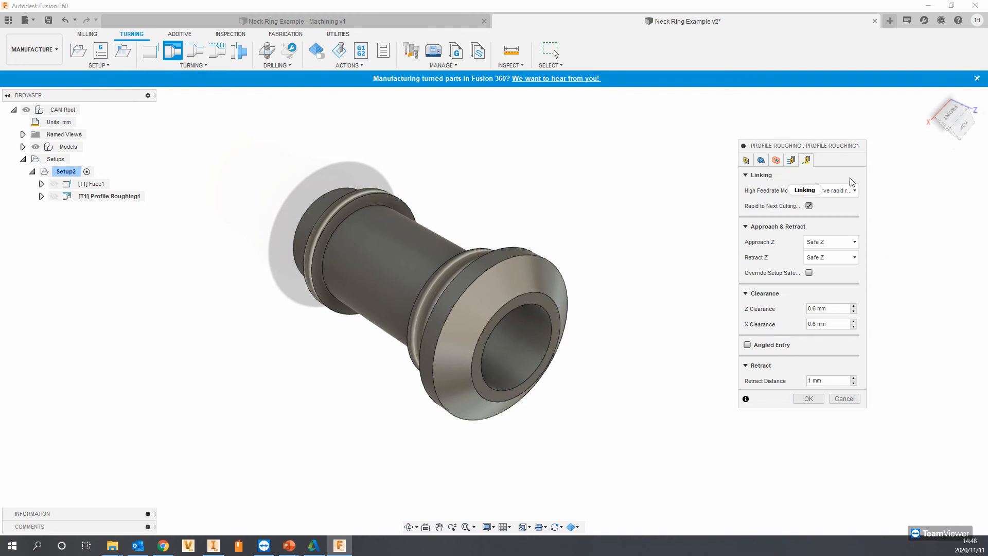
click(809, 398)
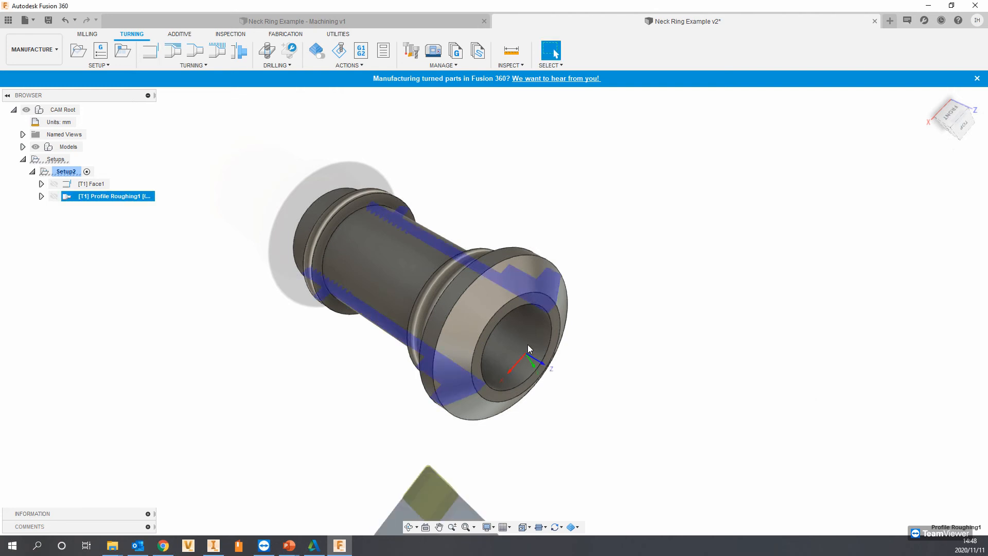
mouse_move(503, 335)
shift+middle_down()
mouse_move(547, 324)
mouse_move(557, 347)
shift+middle_up()
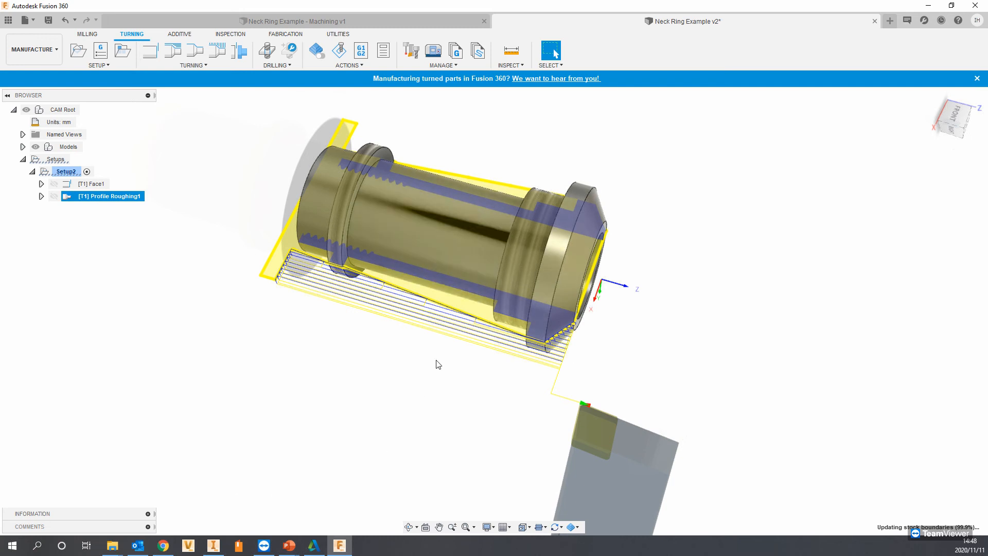
Simulate Setup2 through facing and horizontal profile roughing, and close the simulation.
right_click(74, 175)
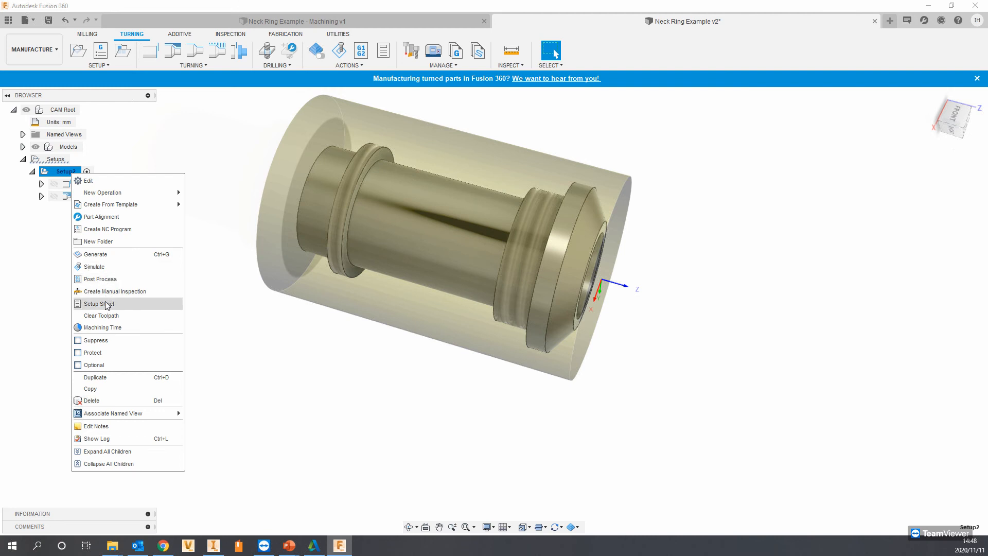
click(96, 267)
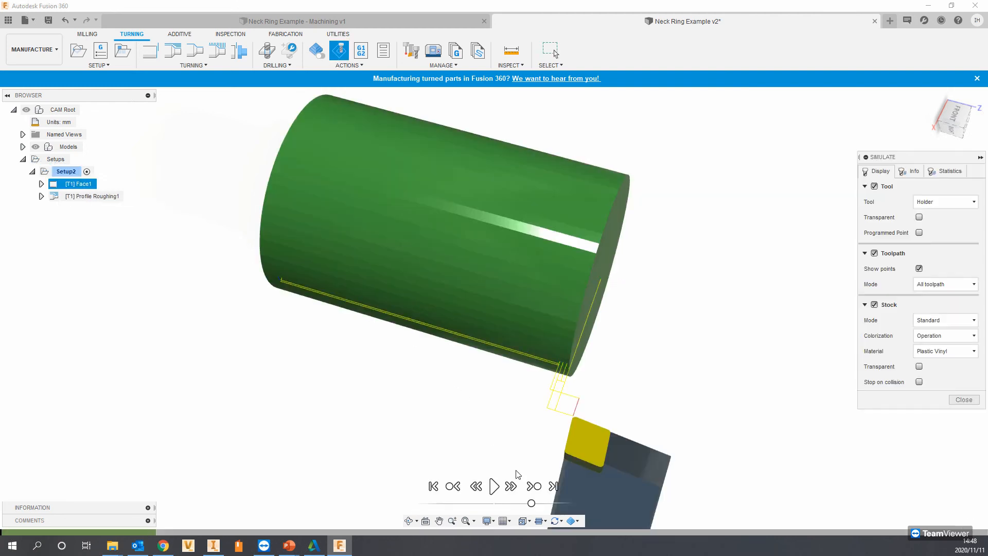
click(494, 486)
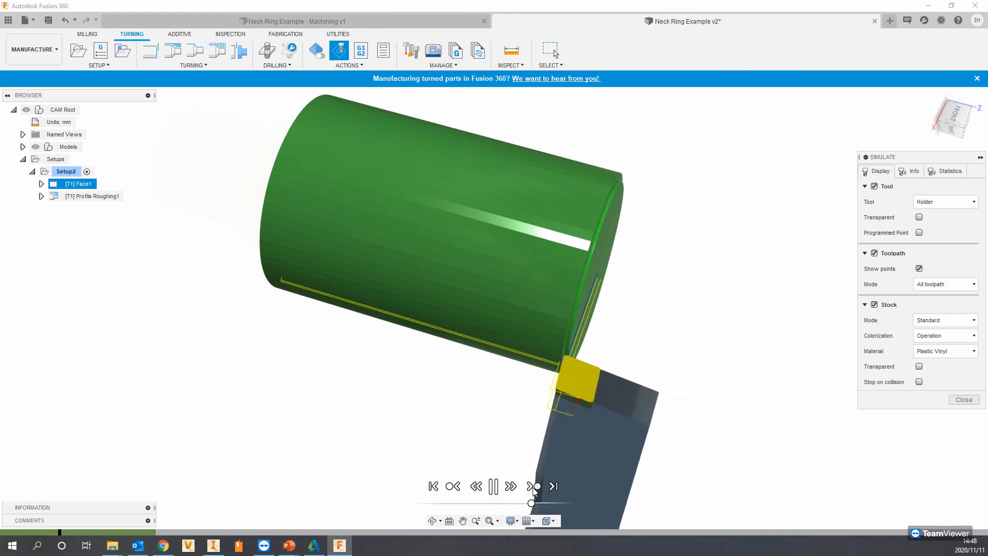
click(533, 487)
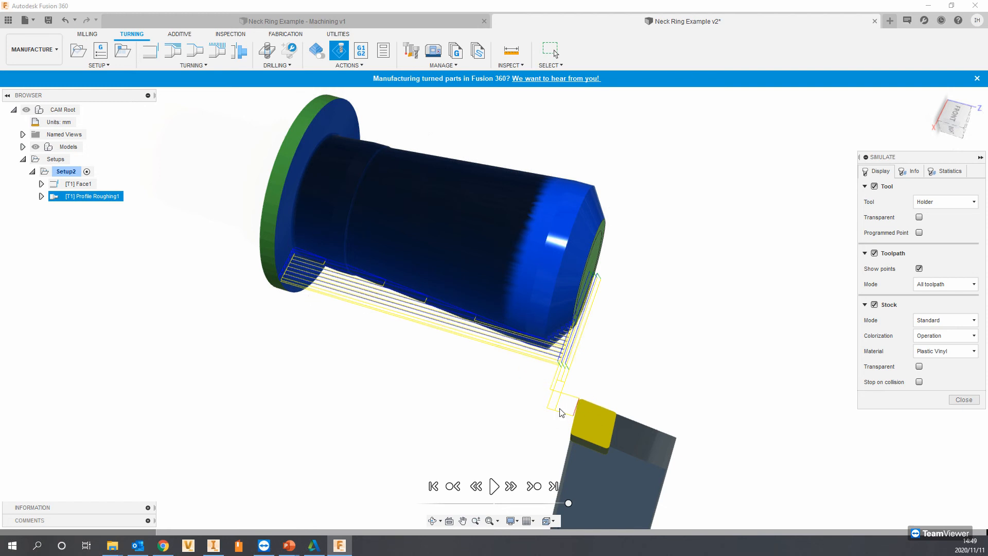
click(952, 403)
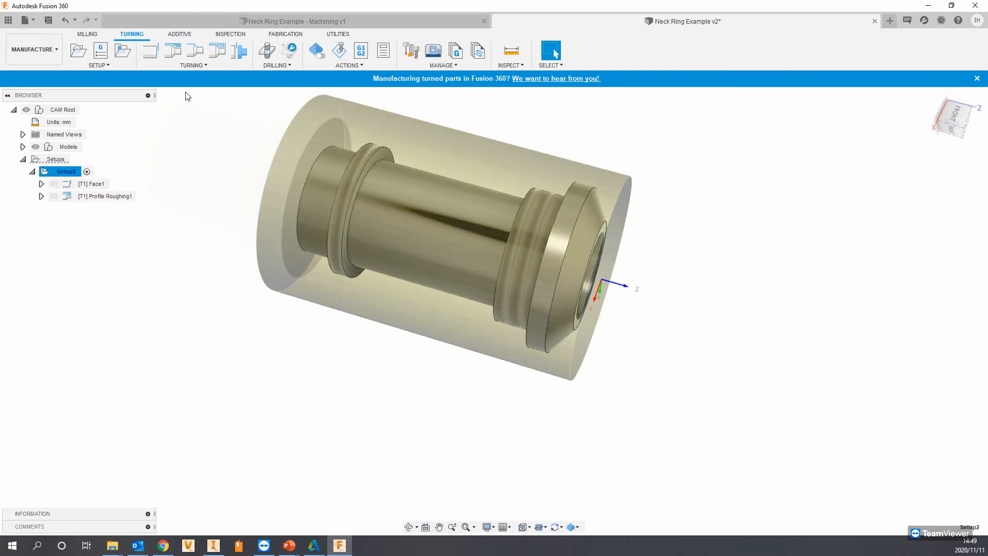
Change the Profile Roughing operation's cycle to Vertical passes and regenerate its toolpath.
right_click(90, 197)
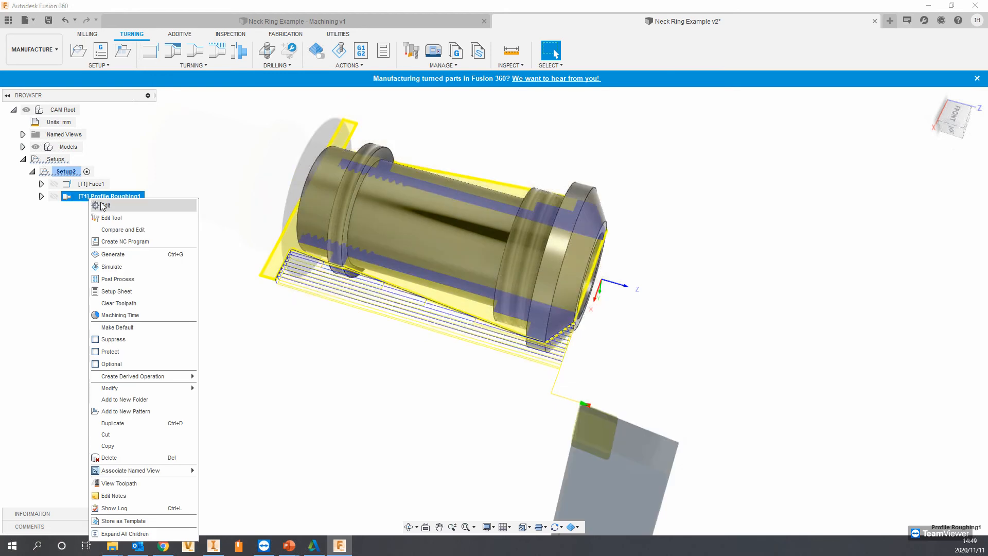
click(102, 206)
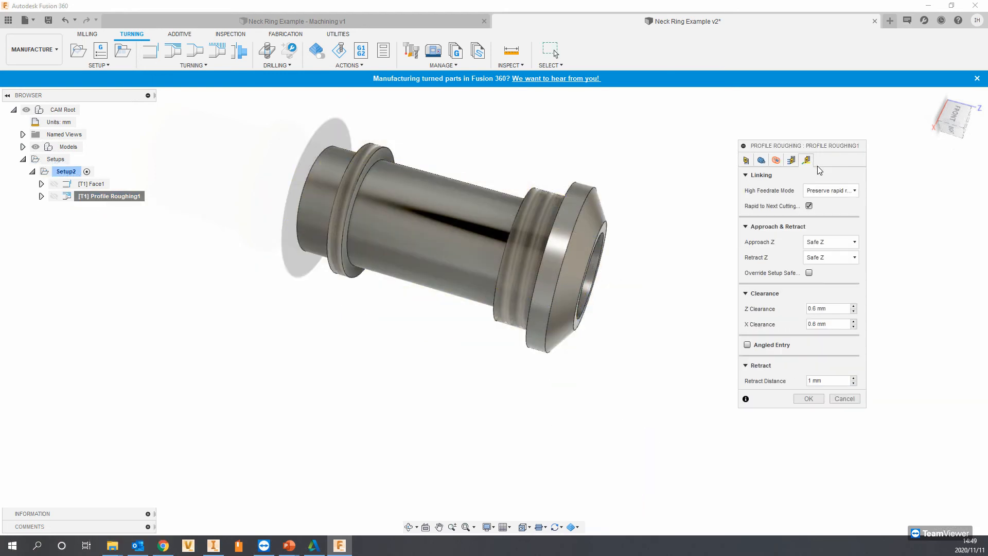
click(791, 160)
click(831, 191)
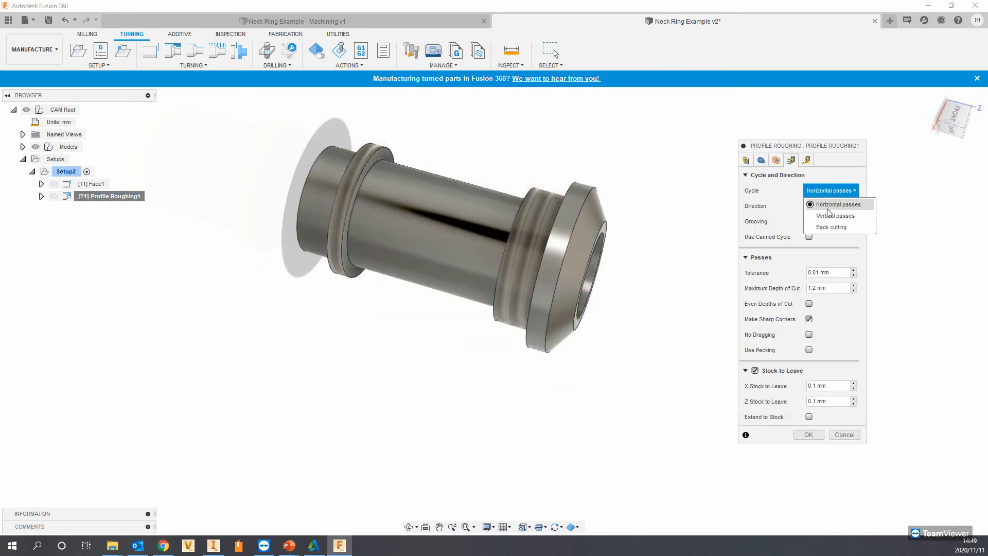
click(829, 215)
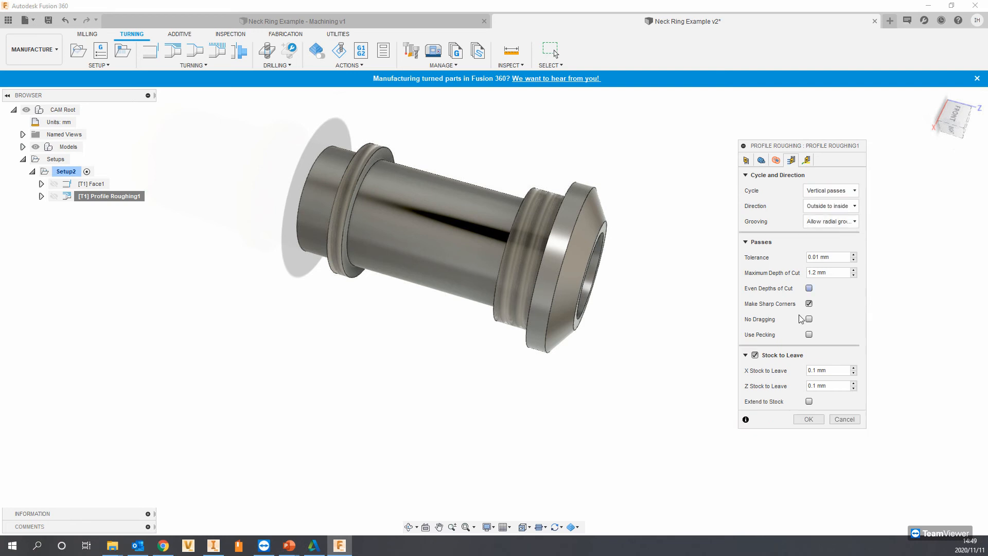
click(808, 419)
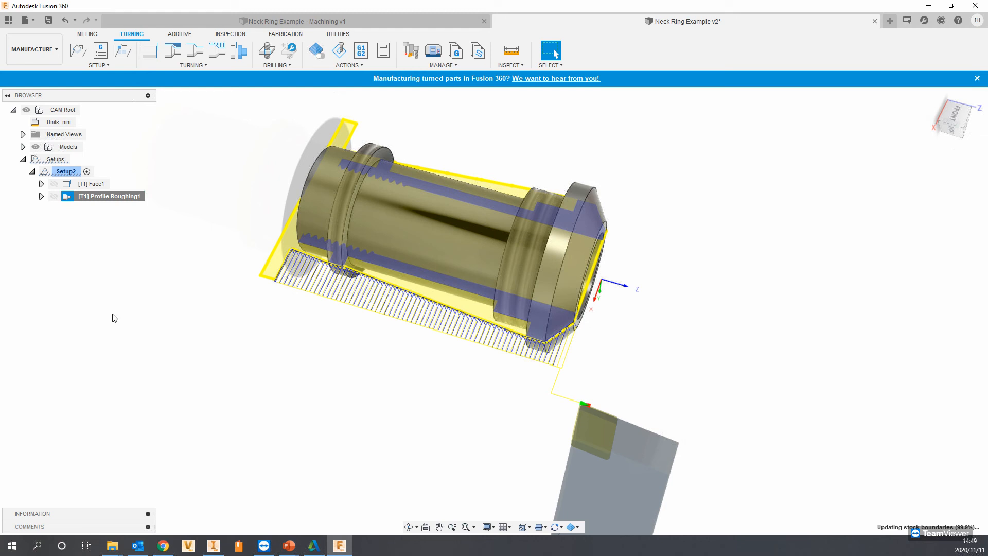
Simulate Setup2 with the vertical roughing passes, raising the playback speed to run through the Profile Roughing operation.
right_click(65, 175)
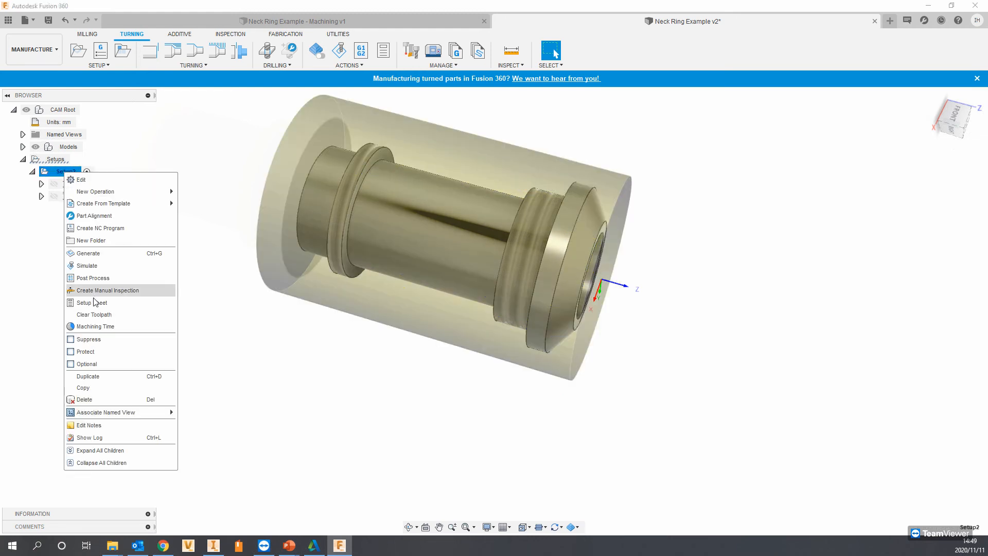
click(94, 266)
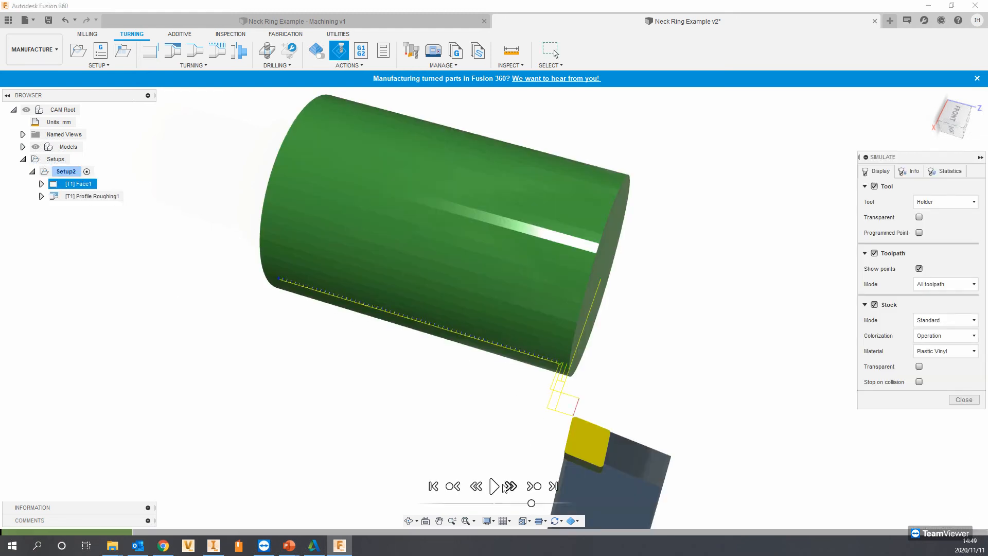
click(495, 486)
click(533, 487)
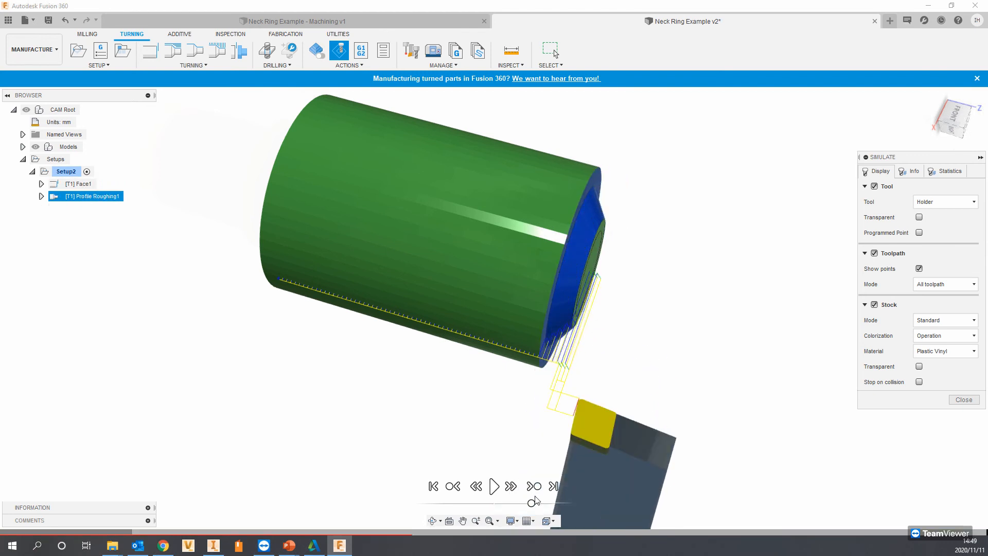
click(494, 486)
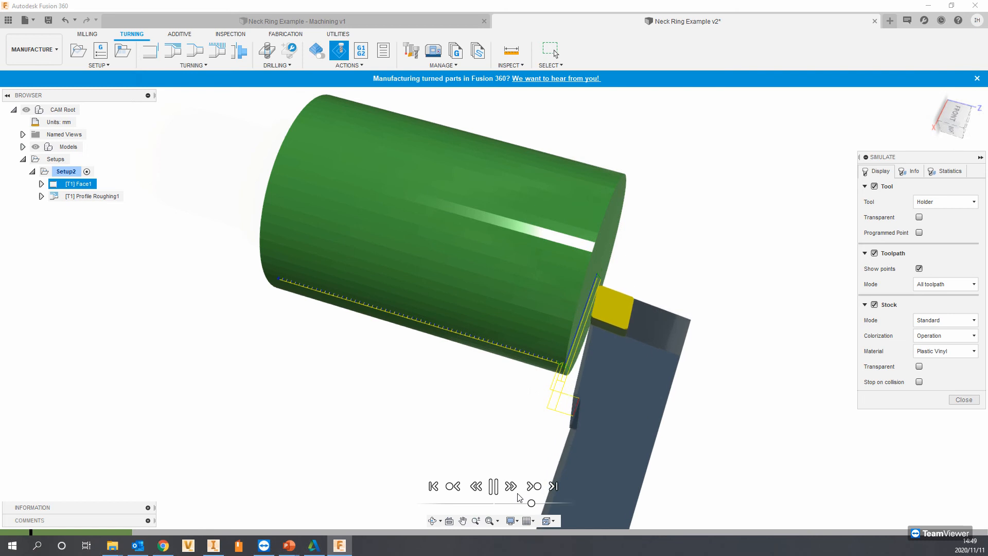
drag(531, 502, 567, 503)
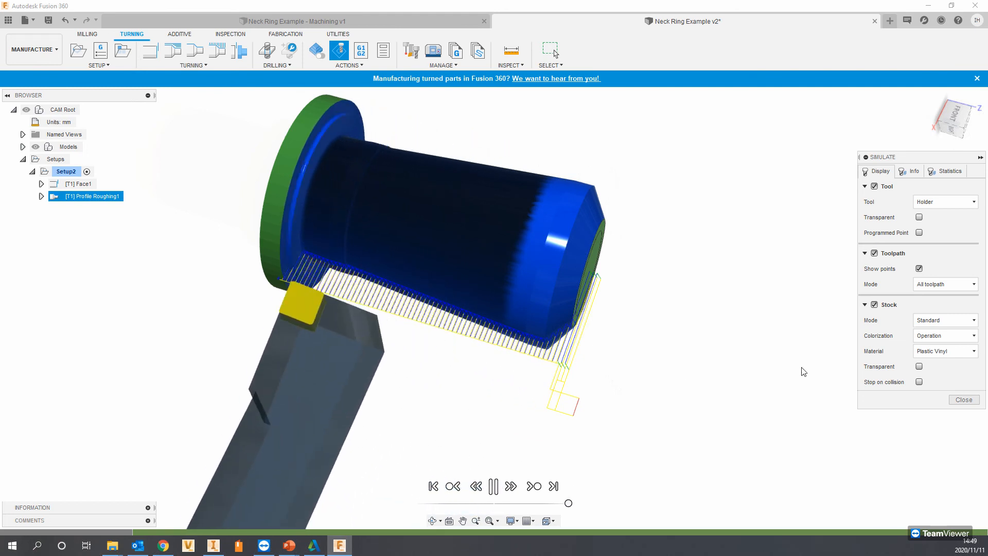
Replay the vertical roughing simulation with Stop on collision enabled, inspect the roughed part and close the simulation.
click(453, 486)
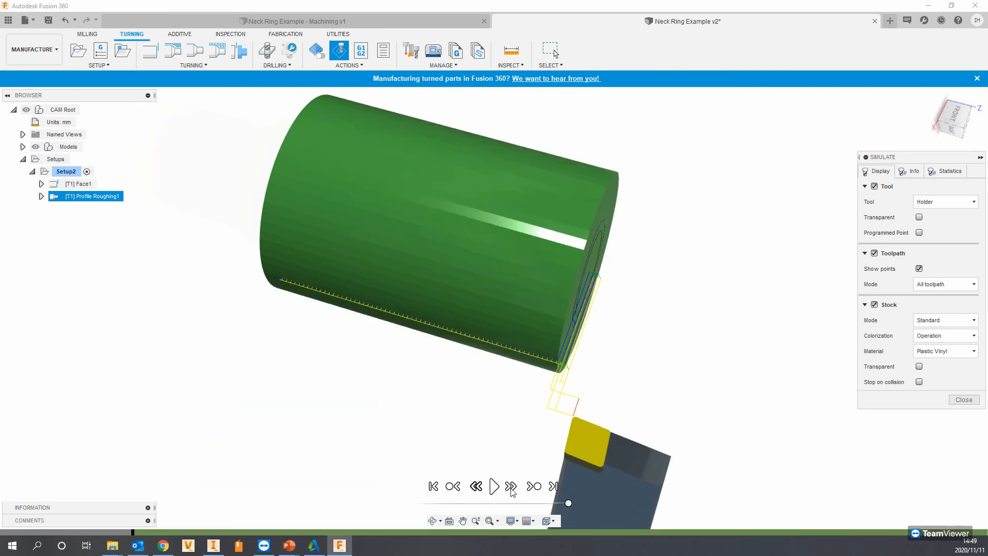
click(493, 486)
click(919, 381)
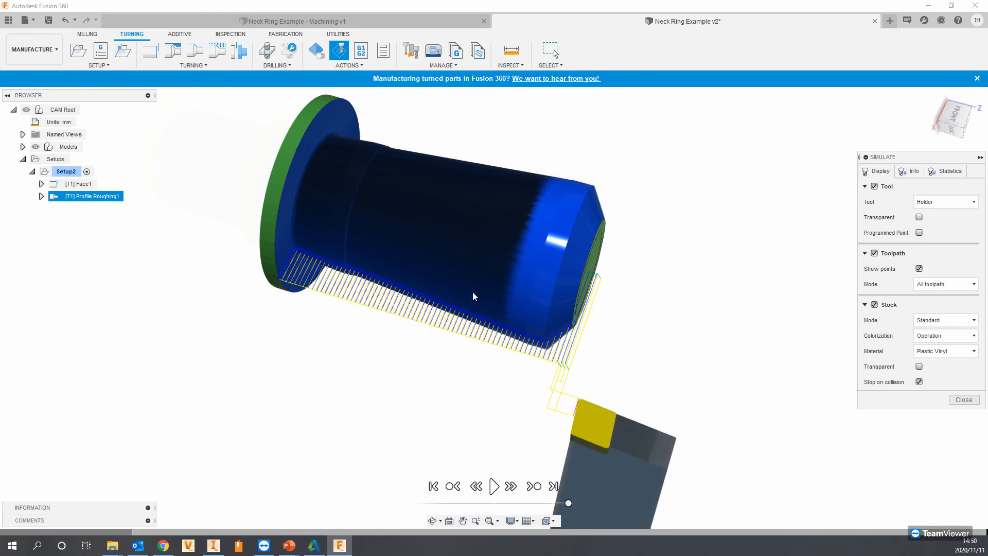
shift+middle_drag(513, 272, 546, 262)
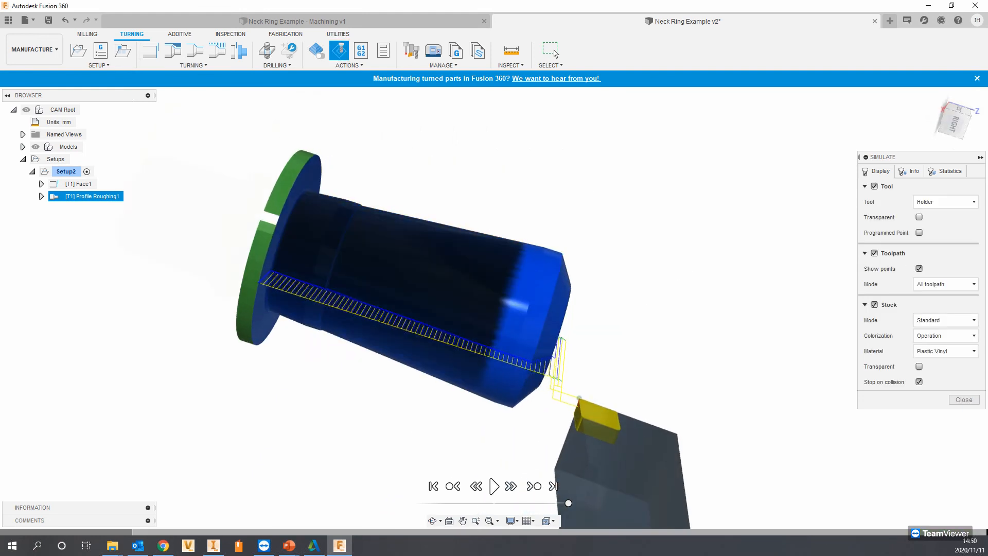
click(963, 399)
shift+middle_drag(611, 248, 511, 273)
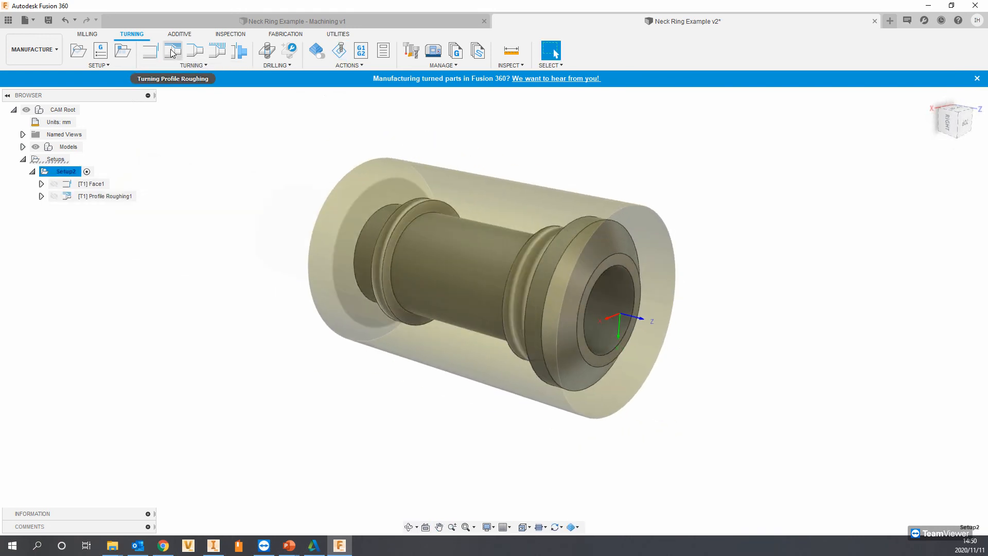
Create a second Profile Roughing operation and filter its tool selection to general turning tools in the Fusion 360 Library.
click(171, 48)
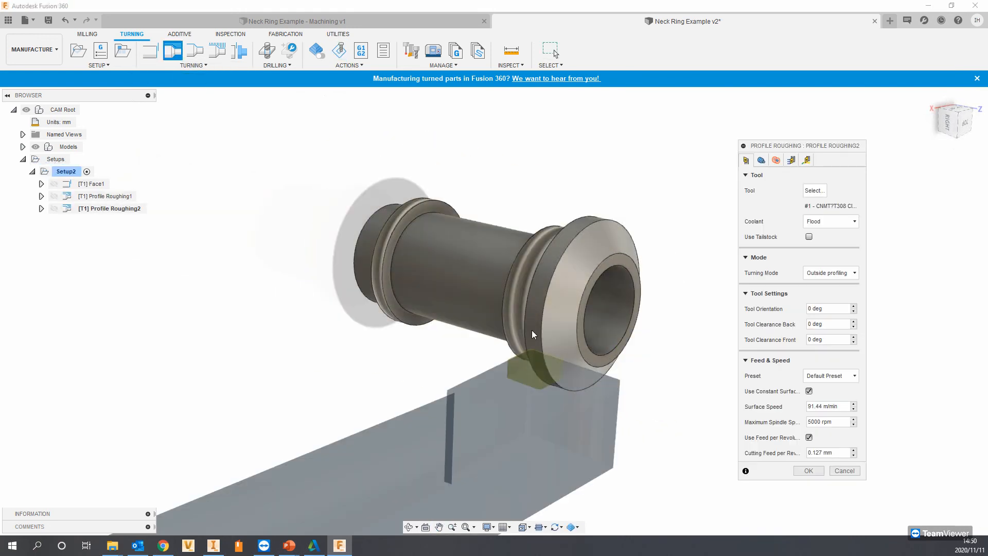
mouse_move(597, 314)
shift+middle_down()
mouse_move(617, 309)
mouse_move(607, 320)
shift+middle_up()
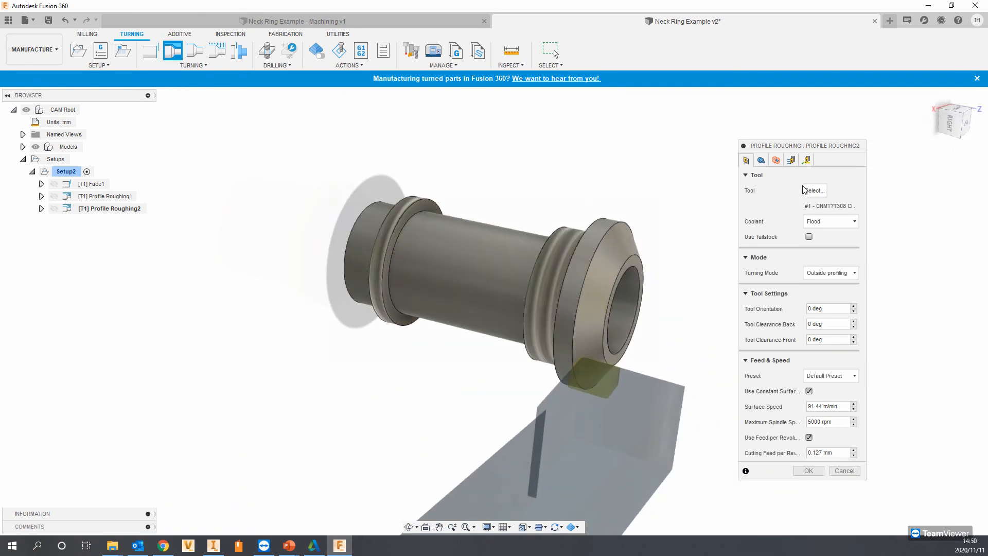
click(814, 191)
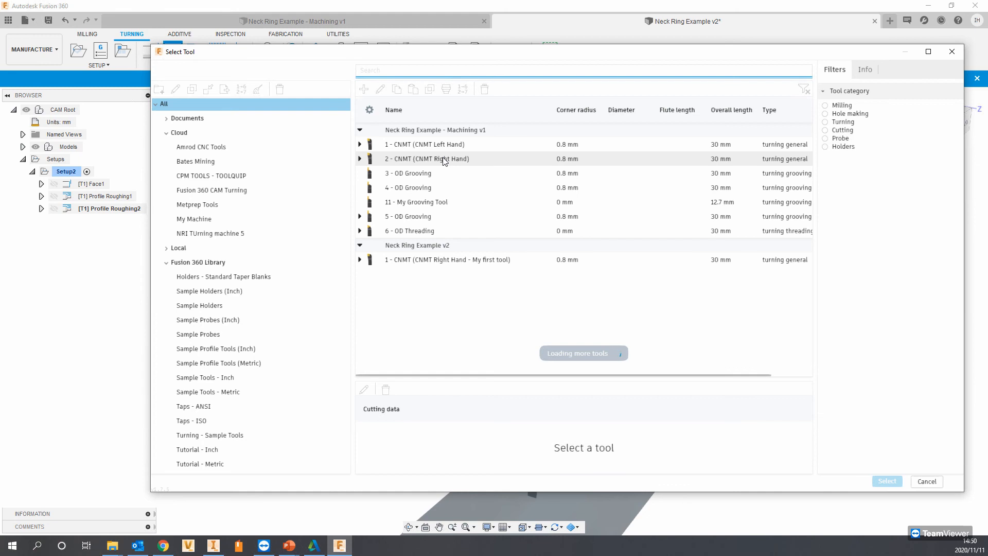
click(827, 123)
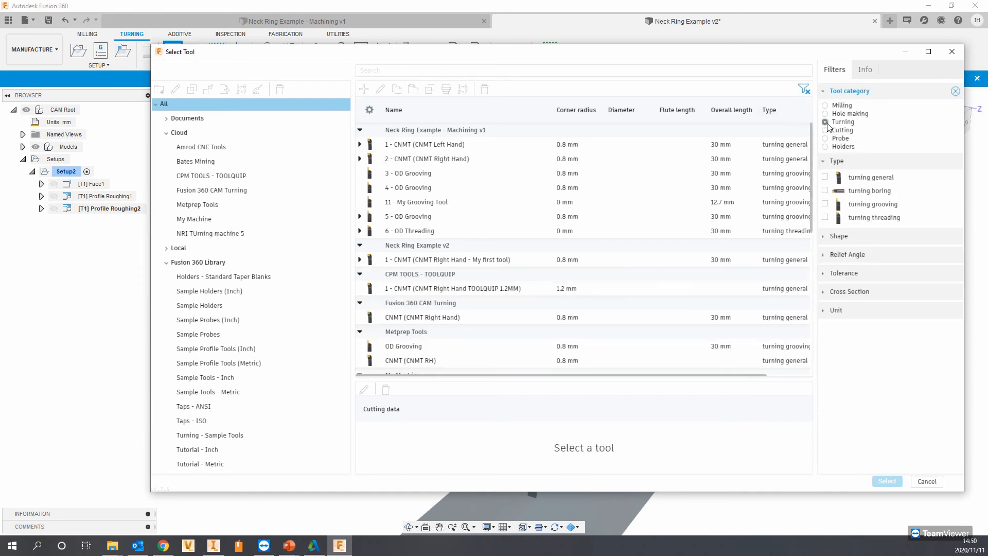
click(825, 177)
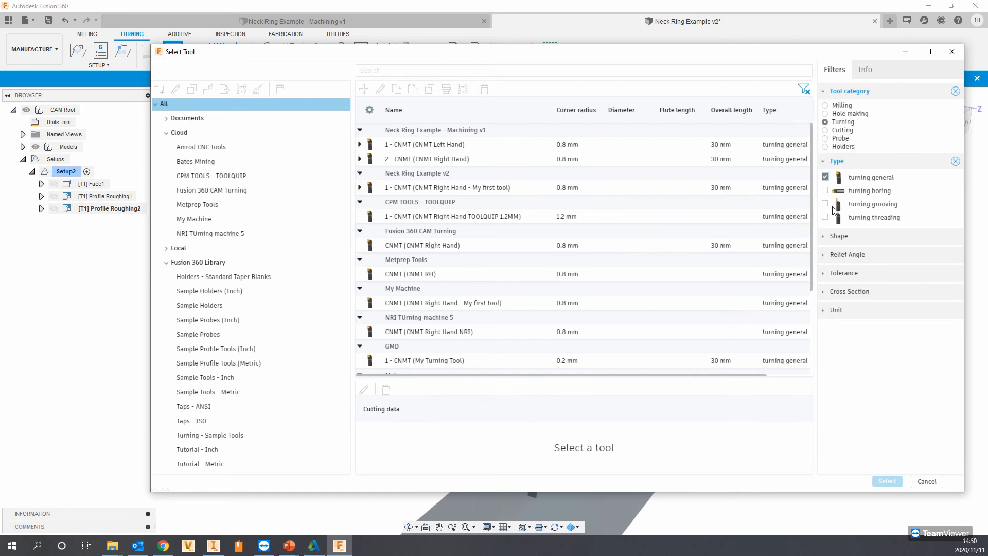
click(200, 263)
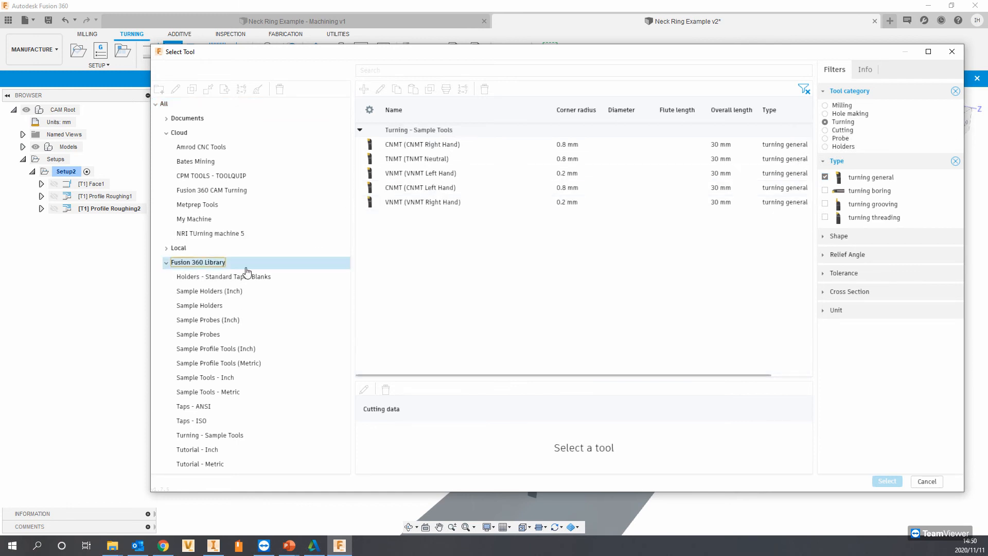
Assign the VNMT Left Hand sample tool with 0.2 mm corner radius to the second Profile Roughing operation.
click(435, 178)
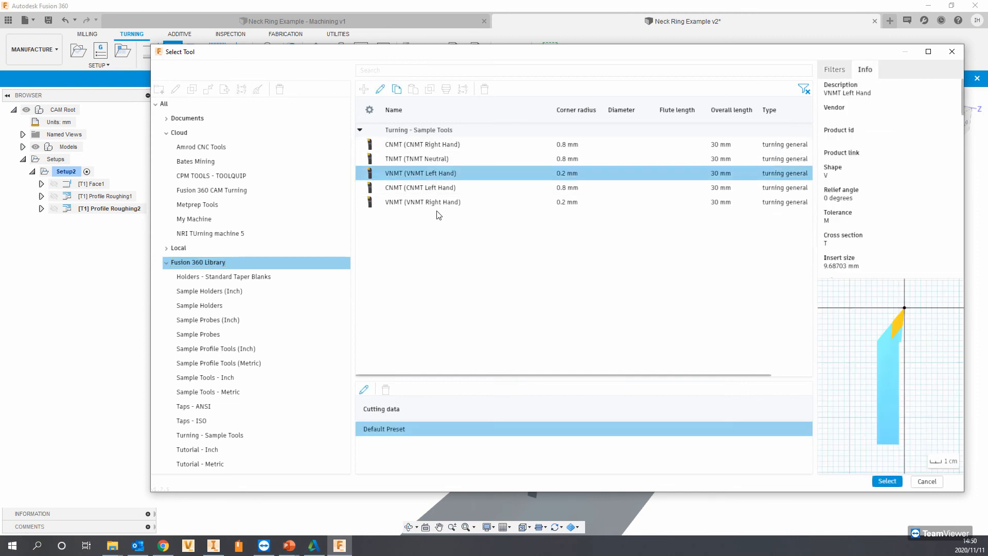
click(835, 70)
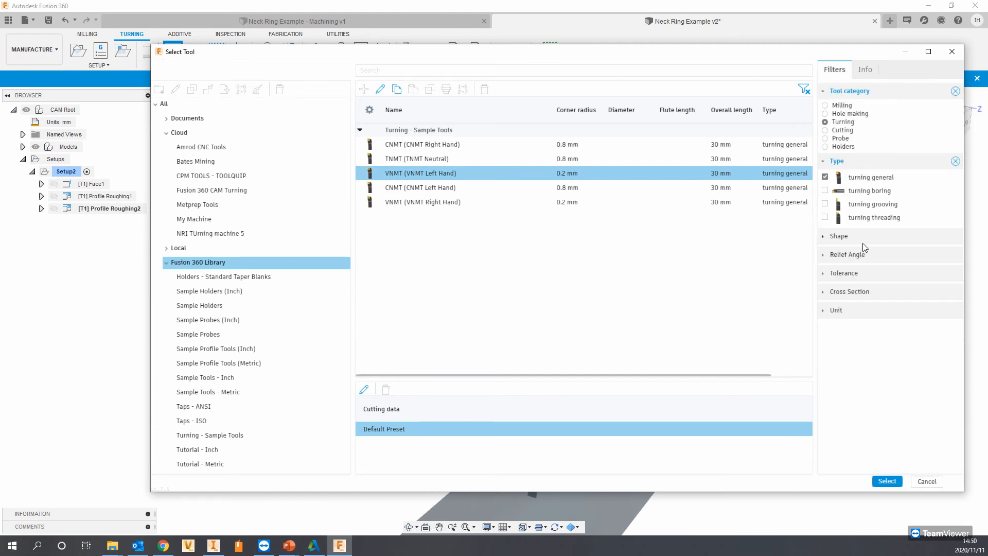
click(832, 238)
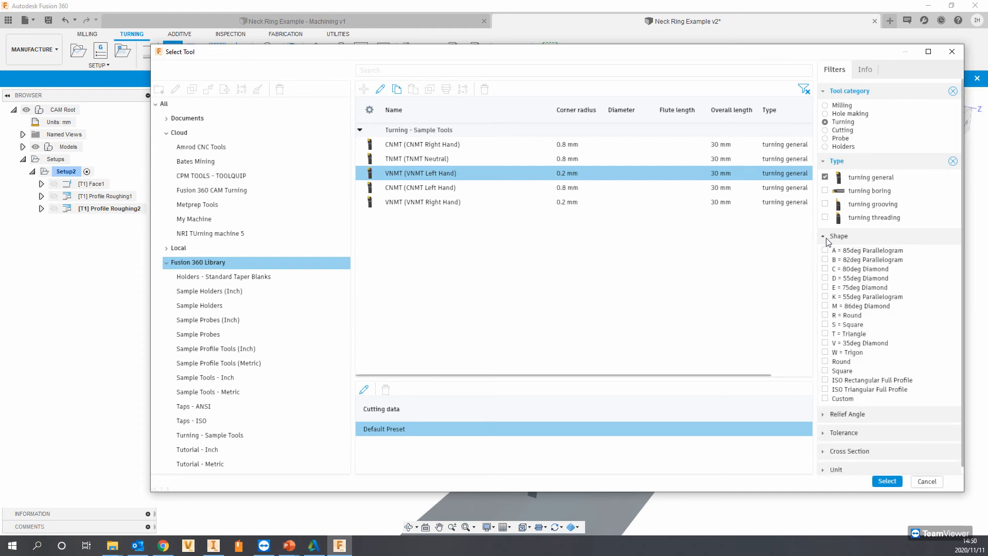
click(831, 237)
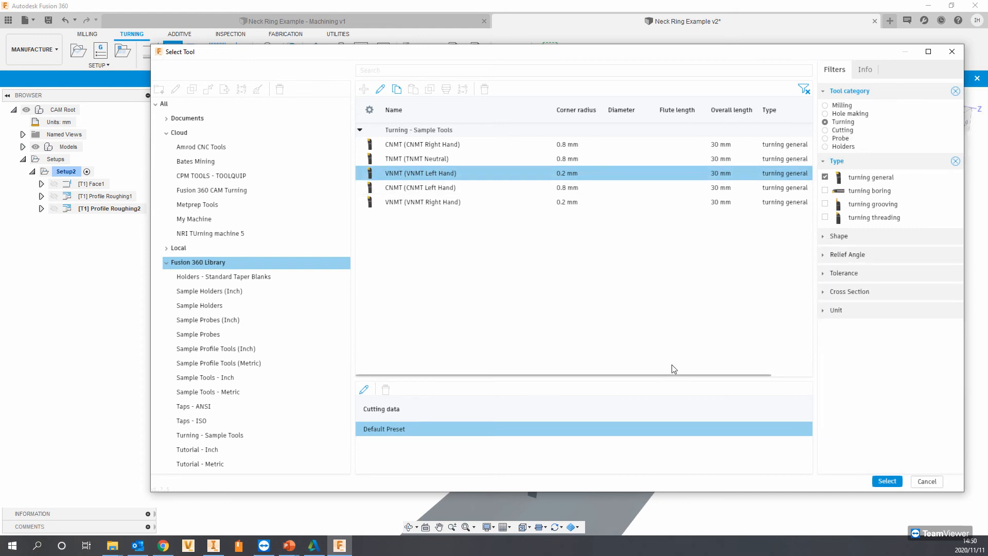
click(886, 481)
mouse_move(619, 346)
shift+middle_down()
mouse_move(639, 321)
mouse_move(636, 347)
shift+middle_up()
middle_drag(613, 401, 613, 385)
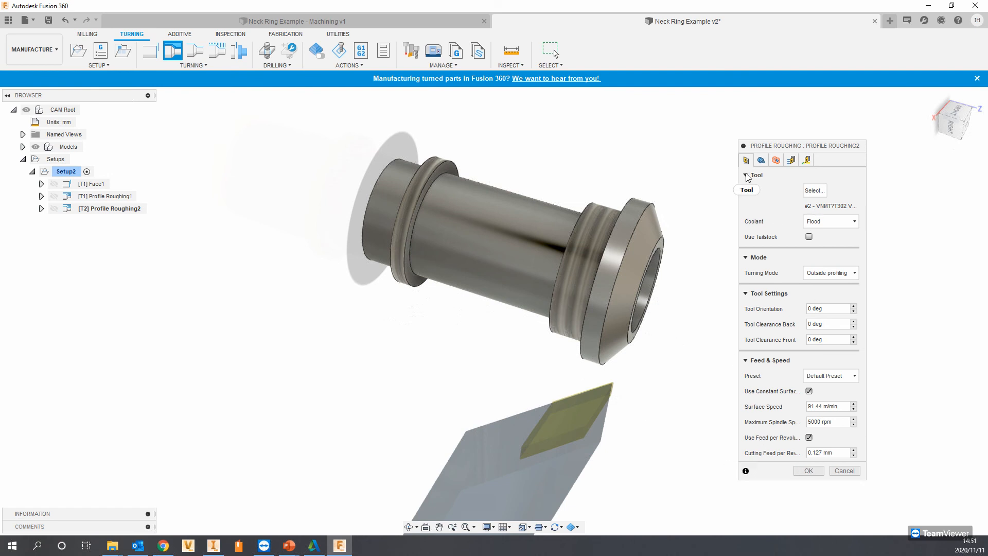
Enable rest machining from previous operations for the second roughing operation and set its clearance offset to 8 mm.
click(765, 160)
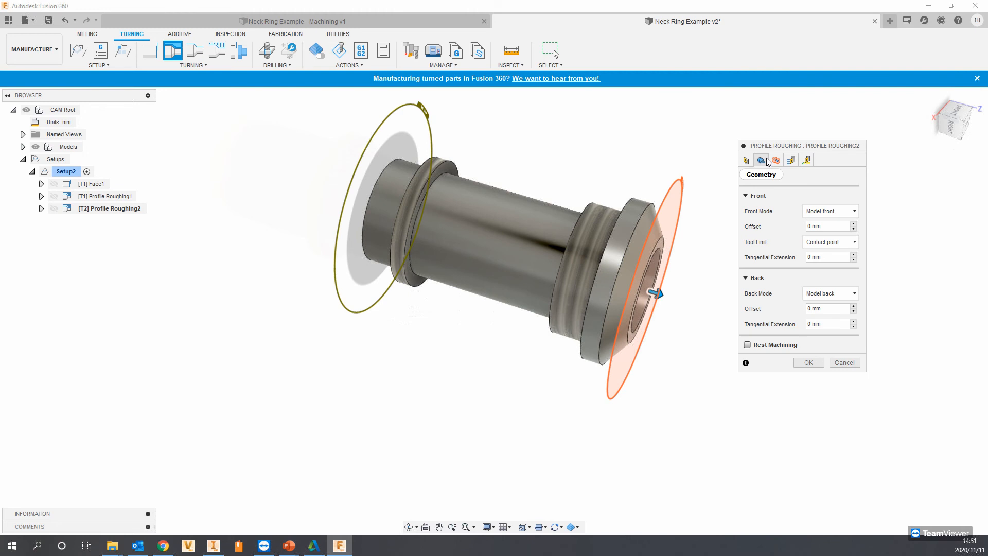
click(747, 344)
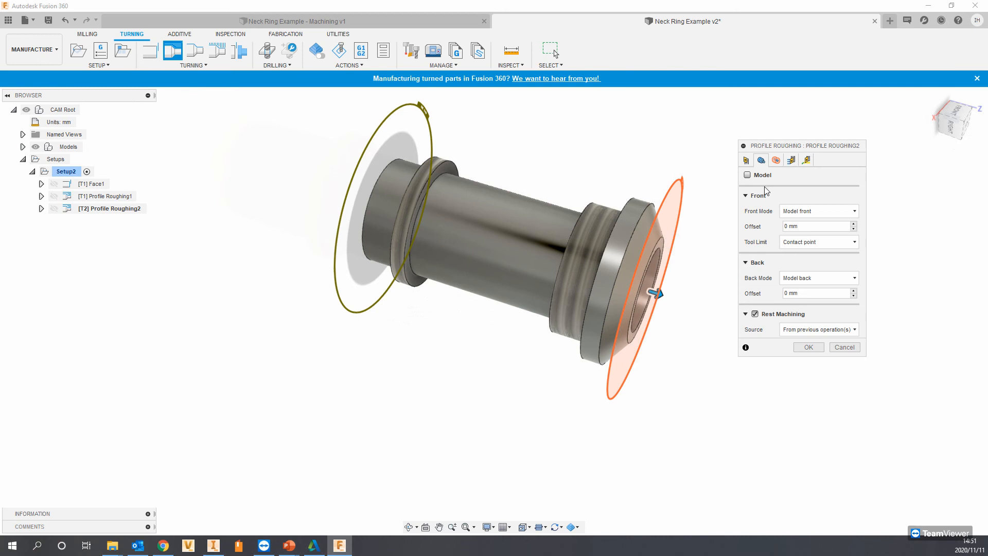
click(776, 161)
click(834, 206)
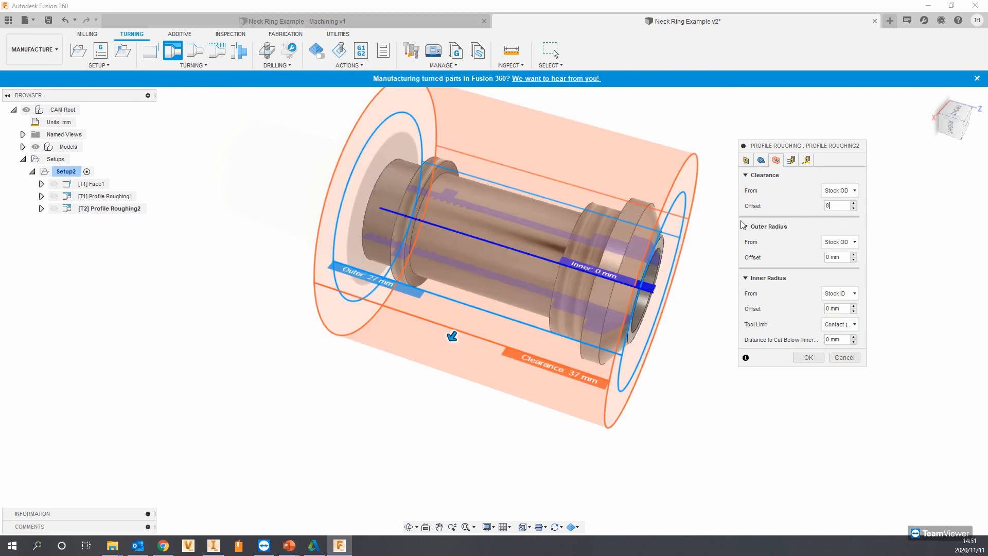
text(8)
Review the direction and cycle options, keep Horizontal passes from front to back, and accept the operation to generate its toolpath.
click(791, 160)
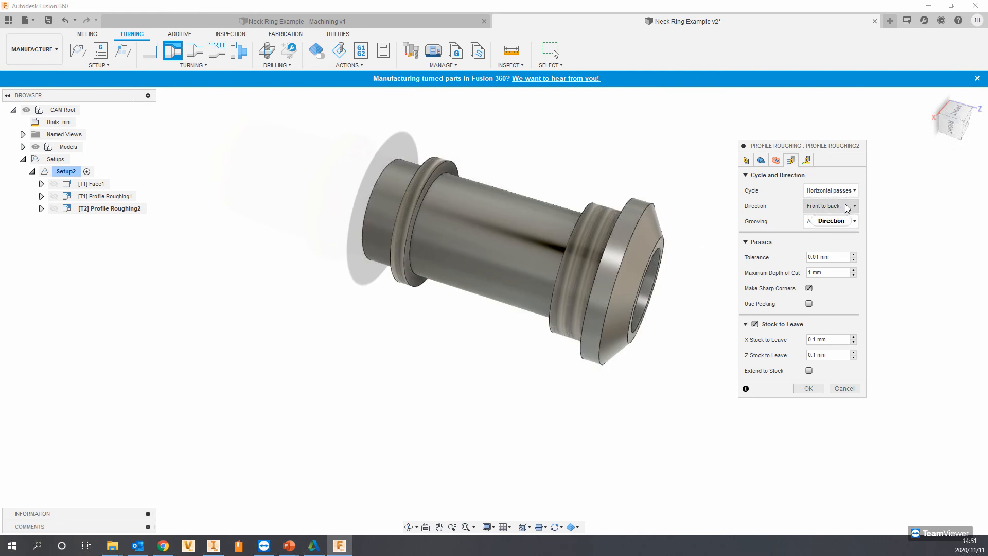
click(835, 207)
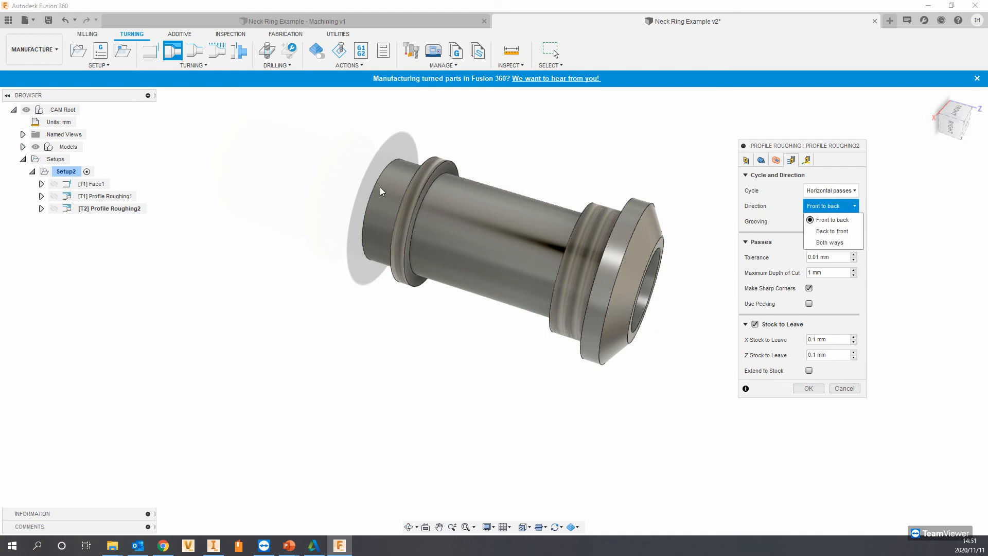
click(806, 160)
click(790, 161)
click(835, 192)
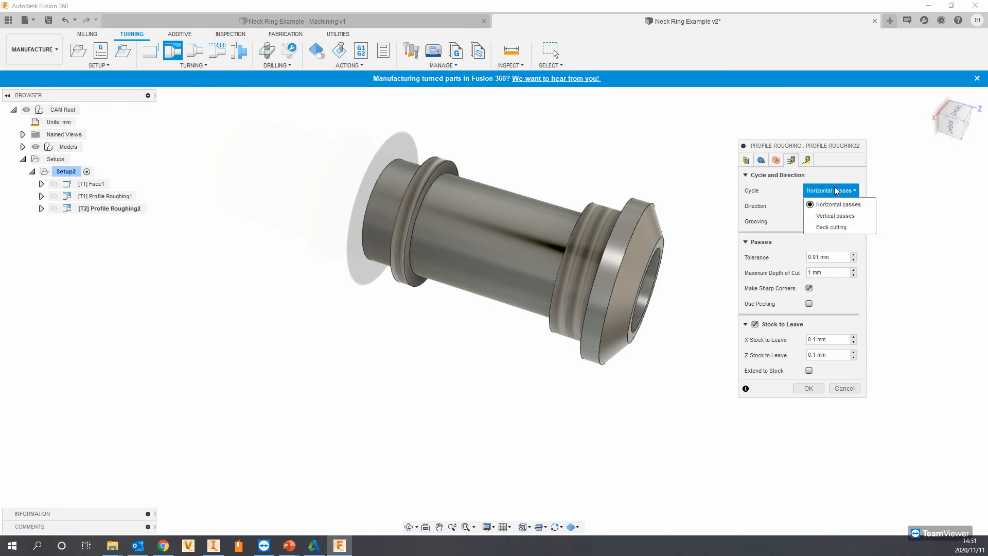
click(820, 387)
click(820, 387)
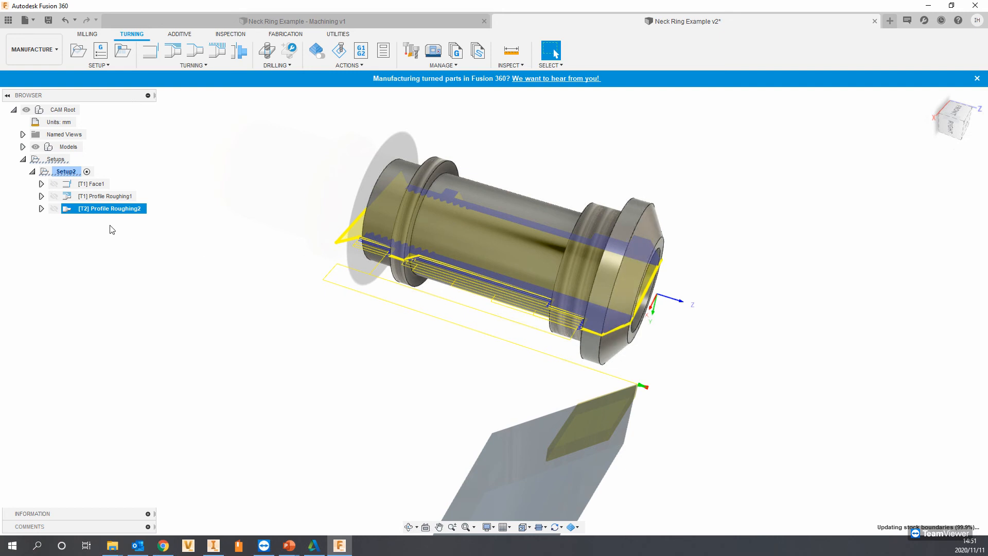
Simulate Setup2 through the second Profile Roughing operation, inspect the tool and holder near the back flange, and close the simulation.
right_click(68, 172)
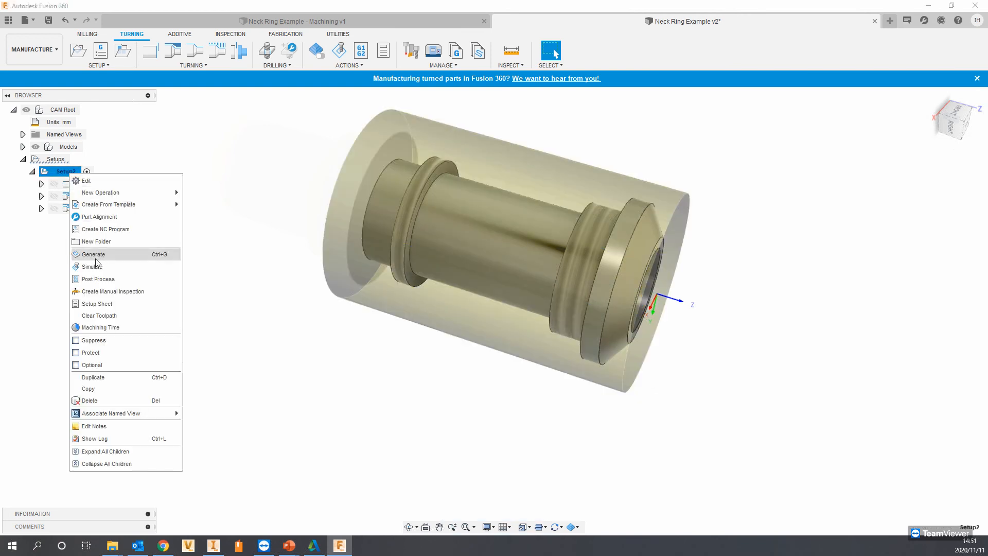
click(92, 266)
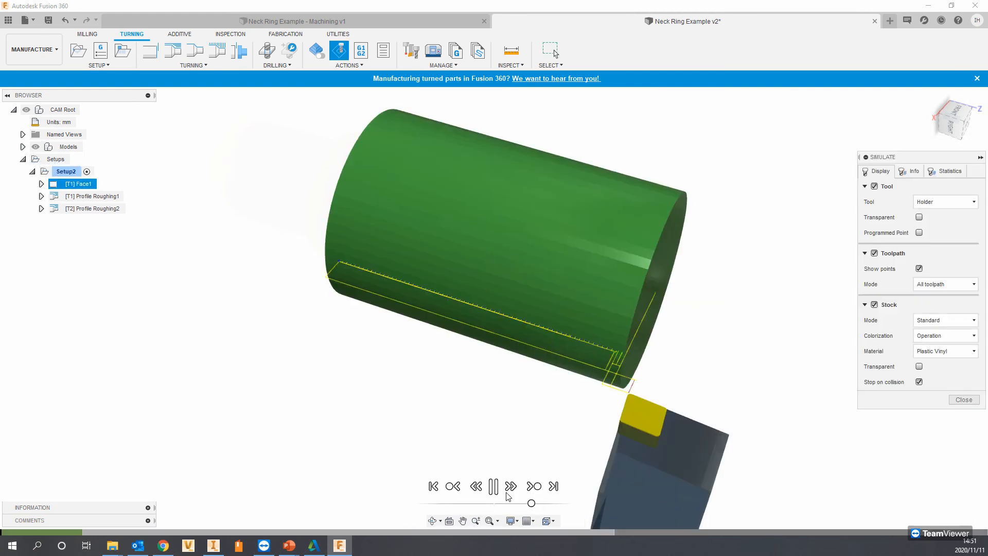
click(534, 487)
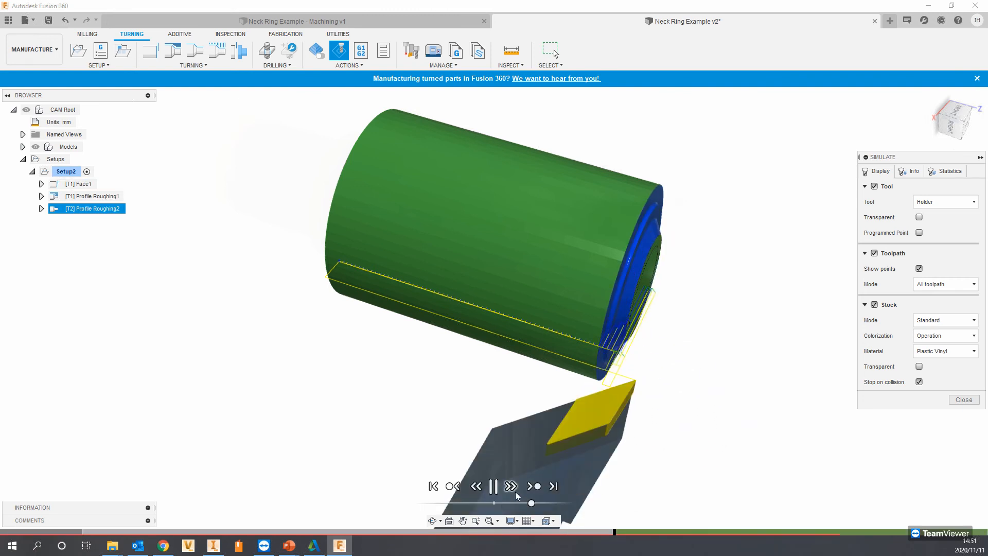
click(493, 487)
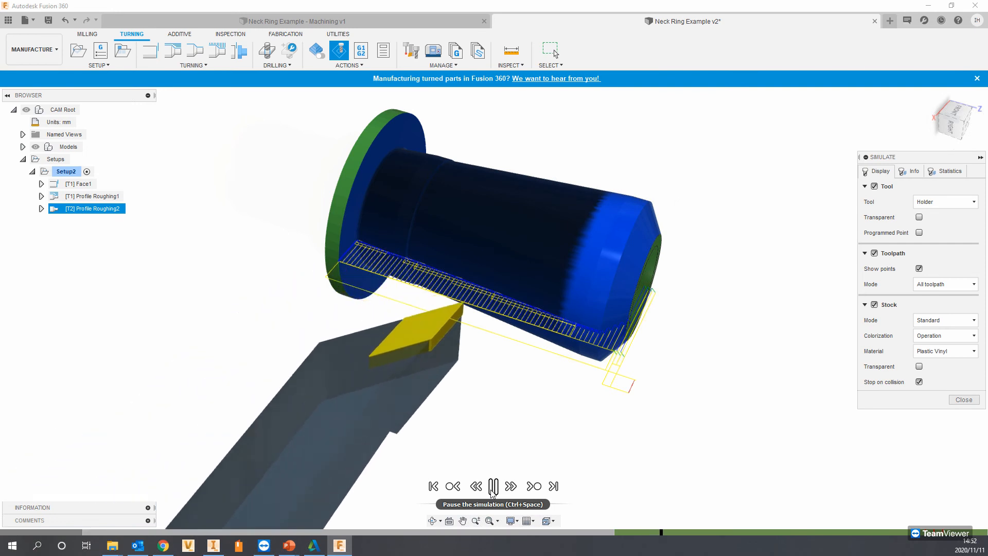
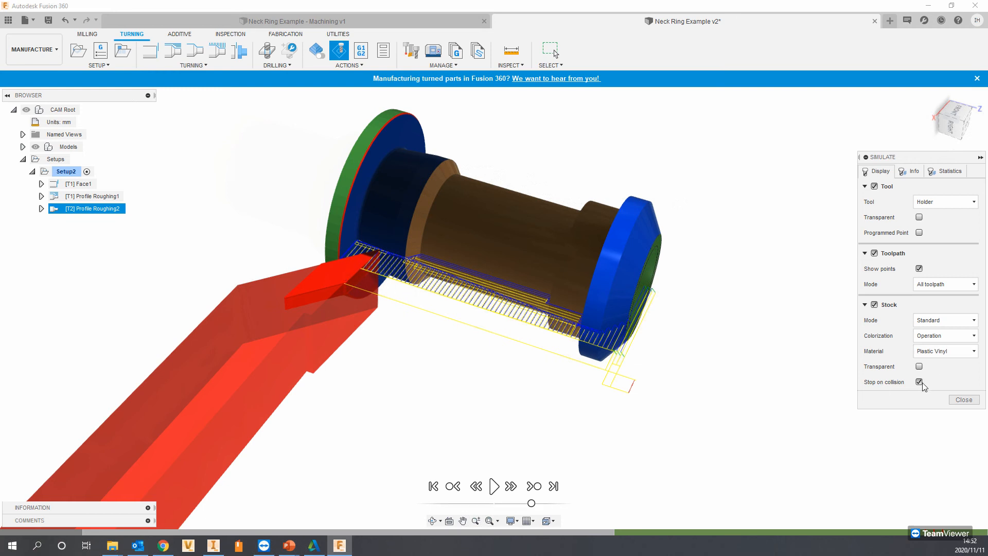
shift+middle_drag(504, 330, 512, 355)
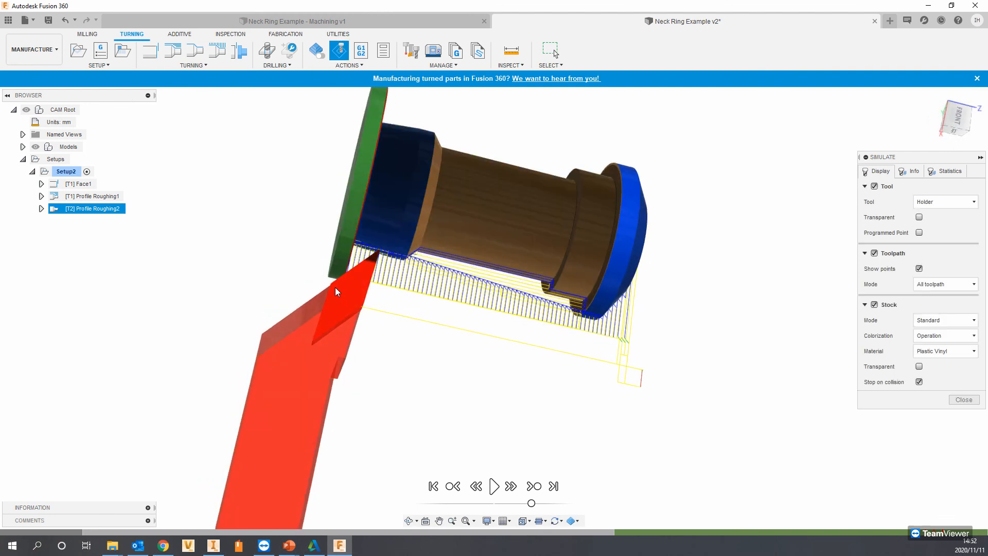
click(973, 402)
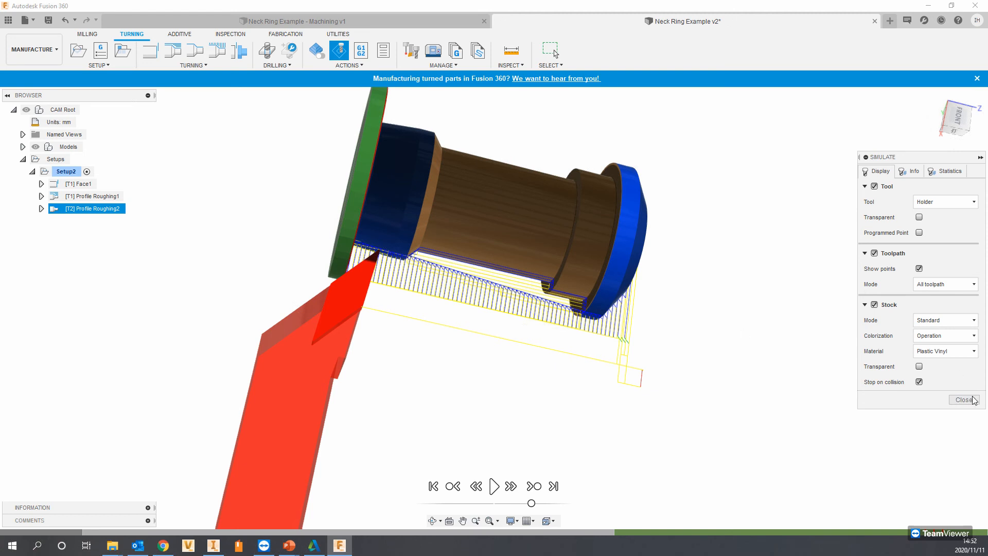
click(973, 402)
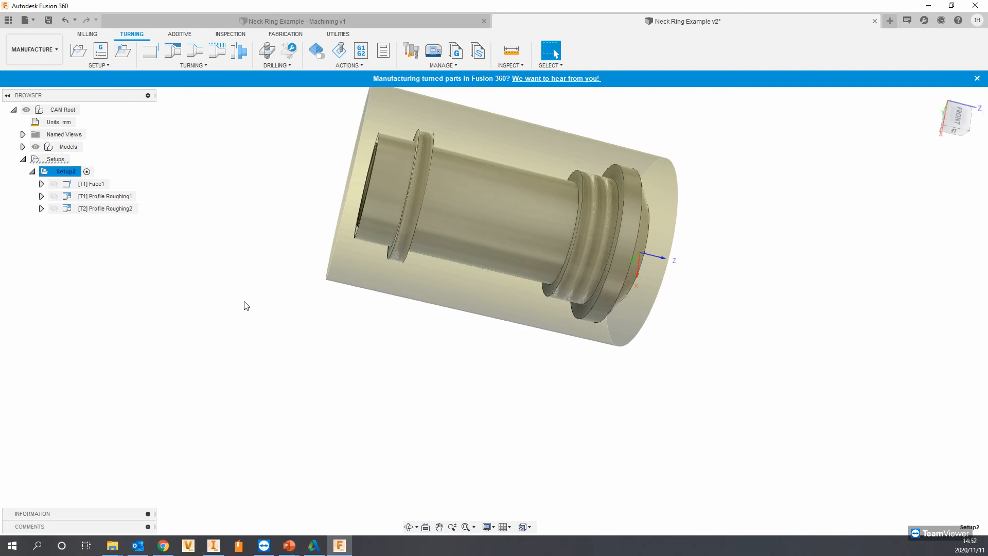
Edit the second Profile Roughing operation and assign it the CNMT Left Hand sample tool with 0.8 mm corner radius.
right_click(97, 209)
click(115, 216)
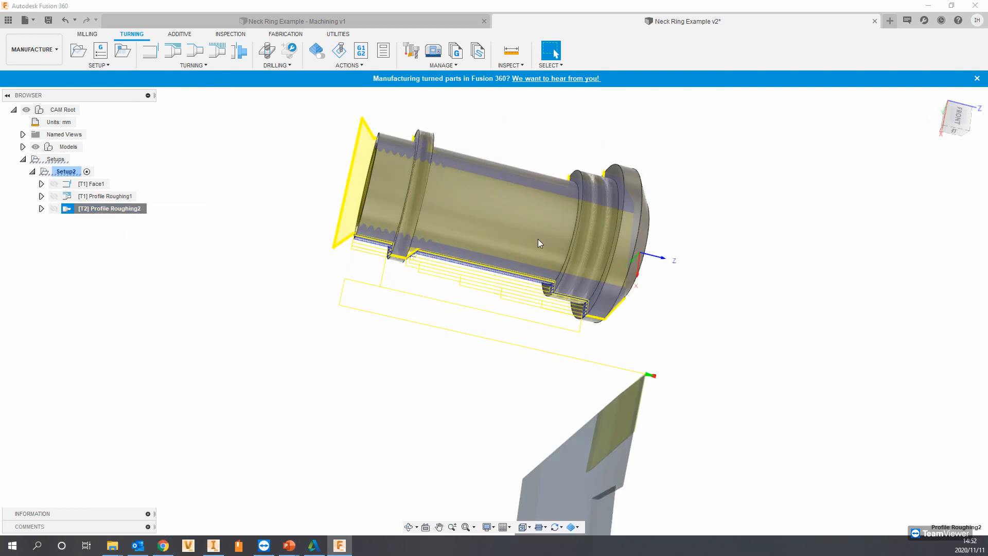
click(812, 198)
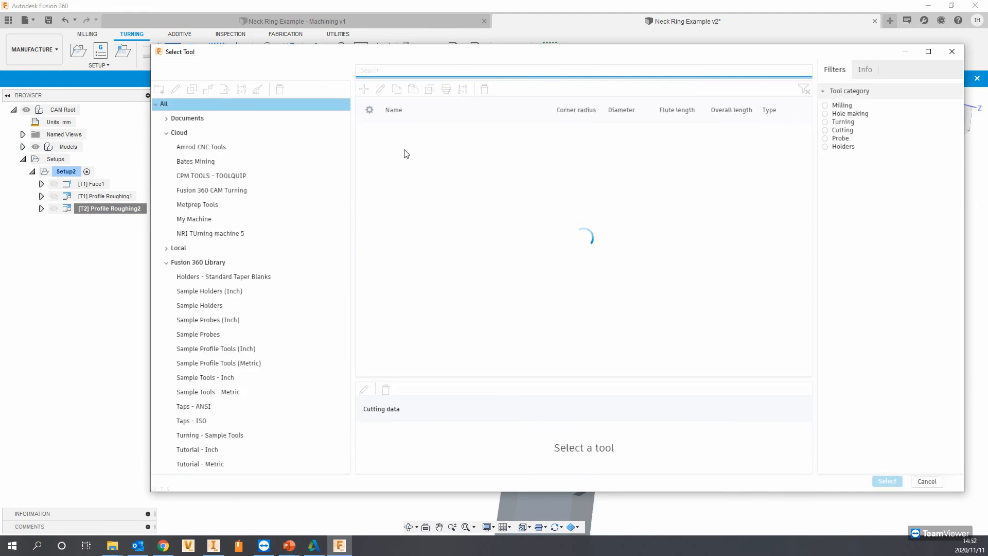
click(198, 262)
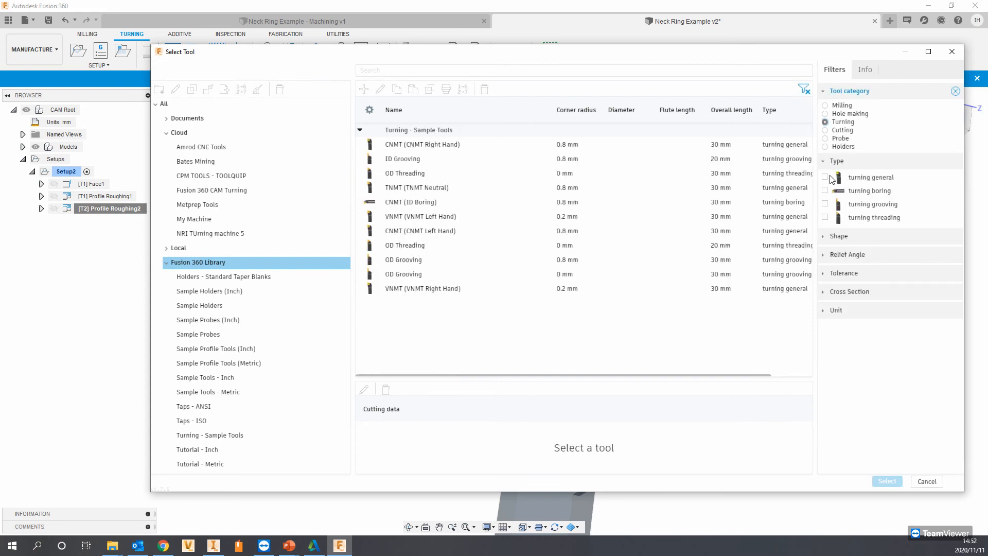
click(825, 177)
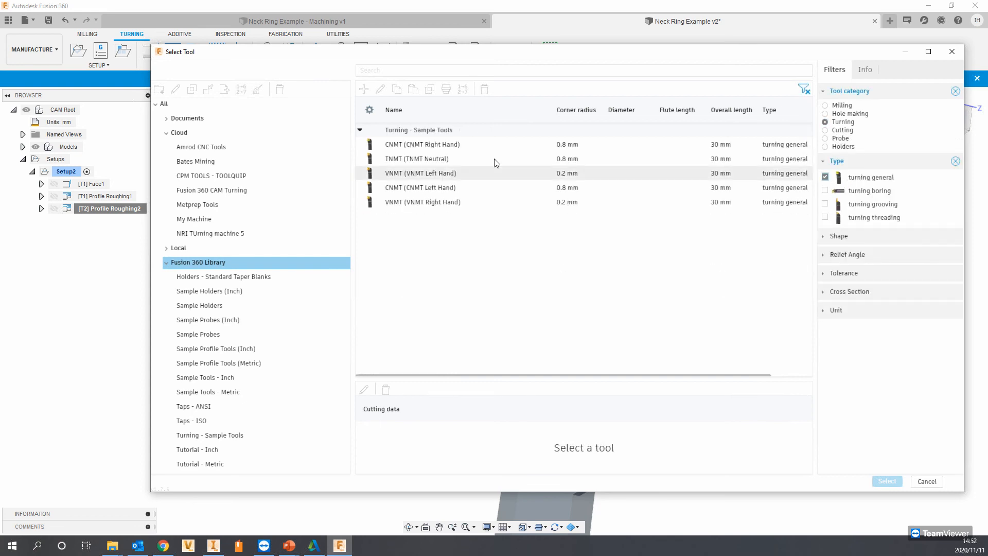
click(421, 188)
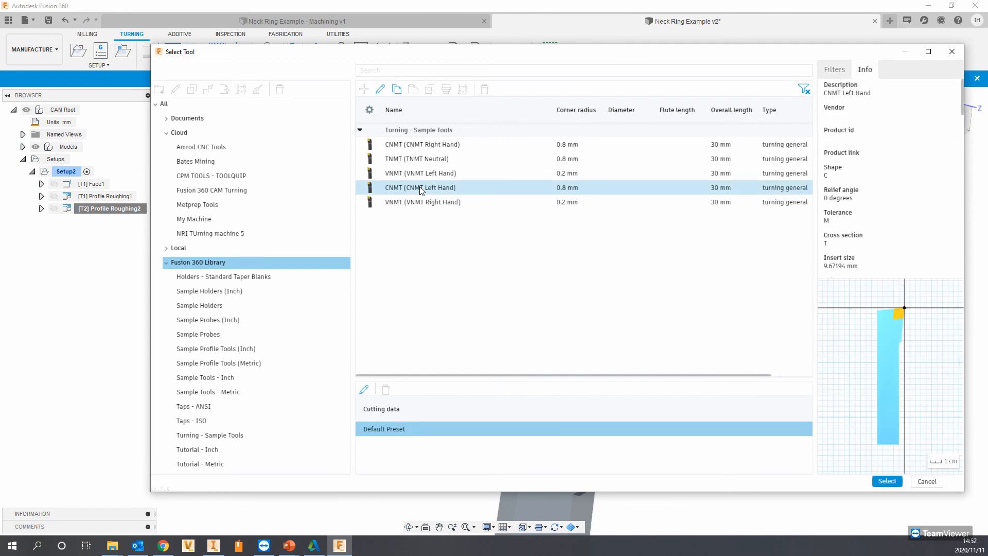
double_click(421, 189)
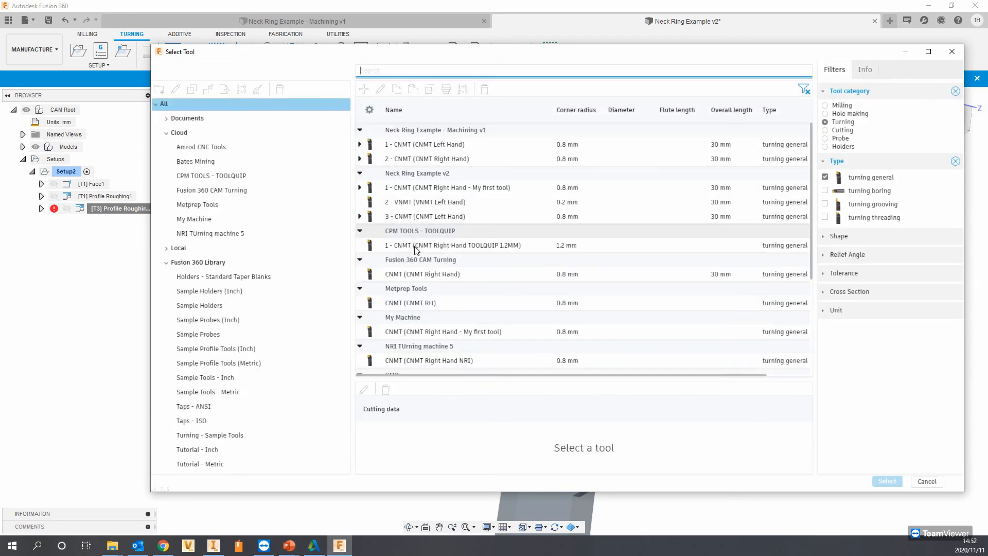
Assign the VNMT Right Hand sample tool with 0.2 mm corner radius to the second Profile Roughing operation.
click(416, 204)
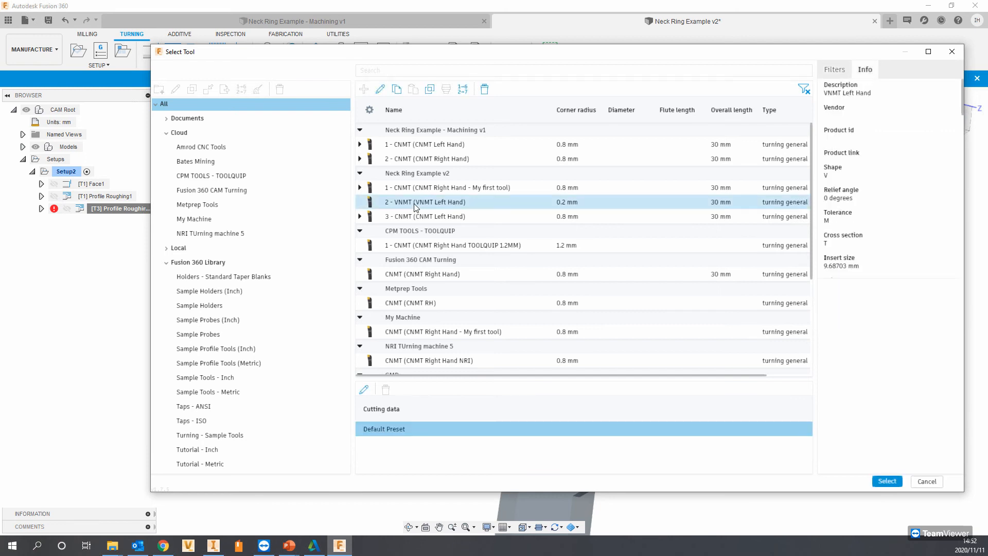
click(256, 266)
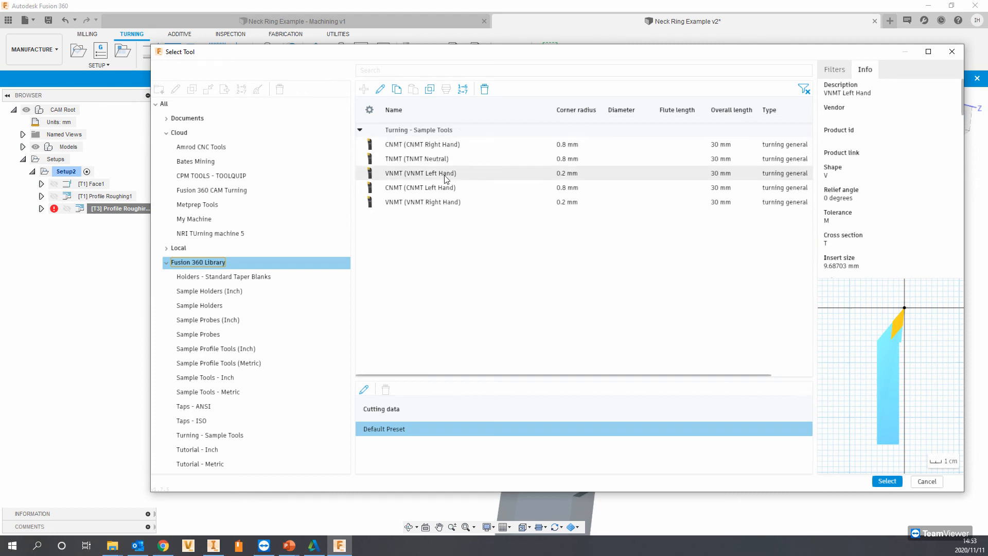
double_click(443, 201)
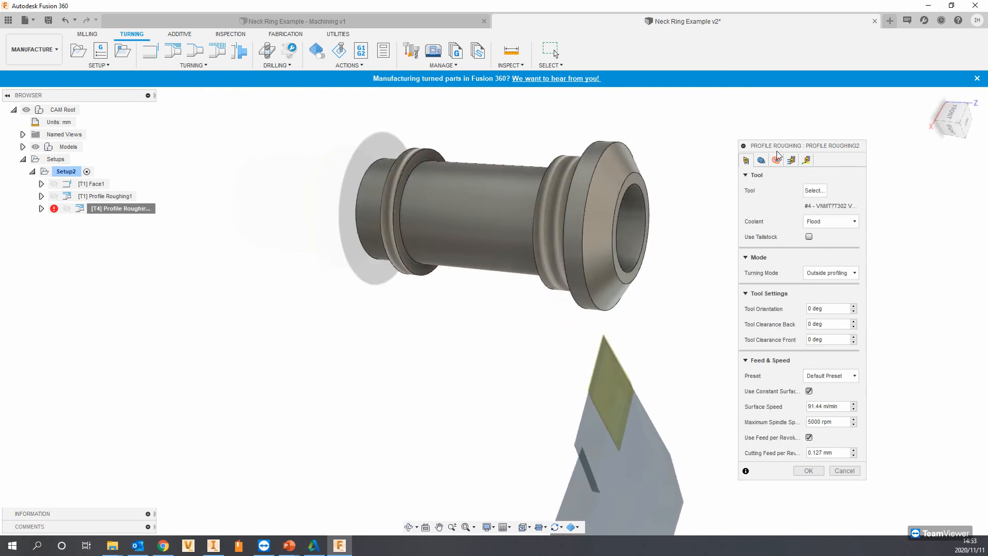
Set the second roughing operation's pass direction to Front to back and accept it to regenerate the toolpath.
click(808, 159)
click(790, 160)
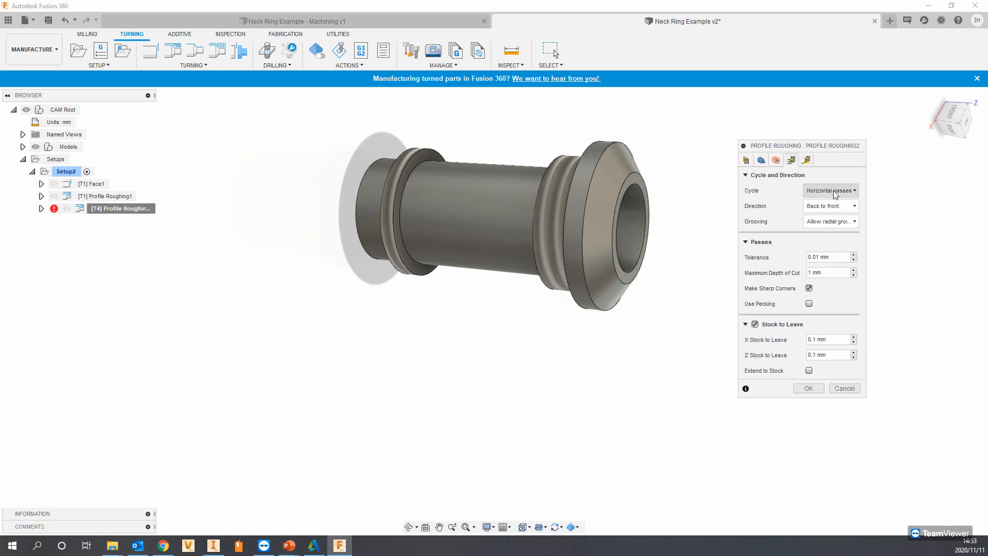
click(833, 207)
click(829, 220)
click(809, 388)
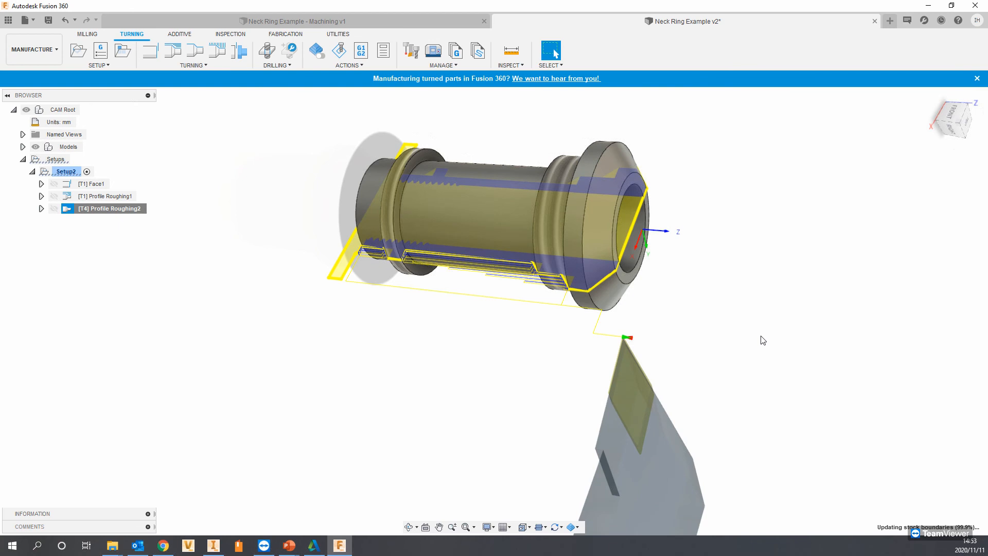
Simulate all of Setup2's operations to the end, inspect the machined stock behind the front flange, and close the simulation.
shift+middle_drag(698, 344, 623, 348)
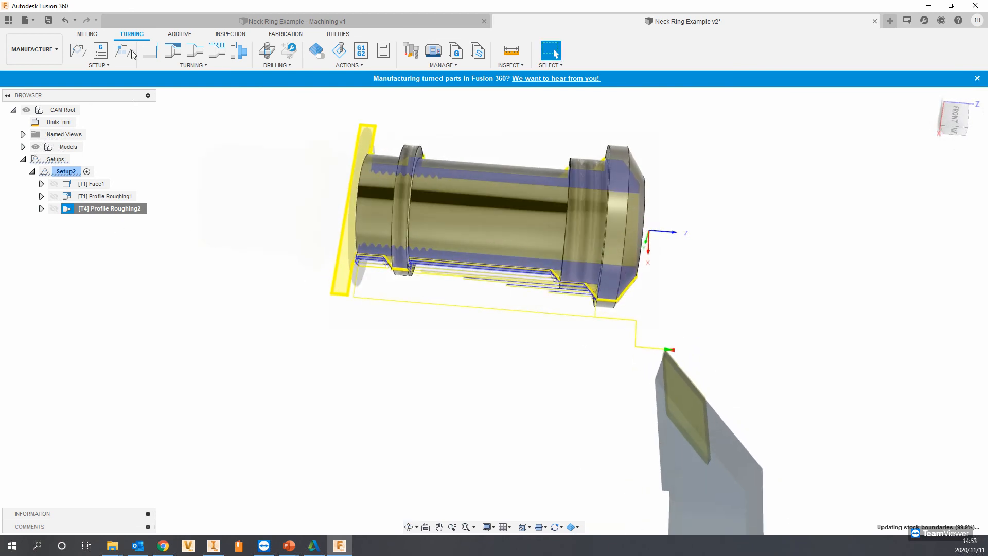
right_click(72, 172)
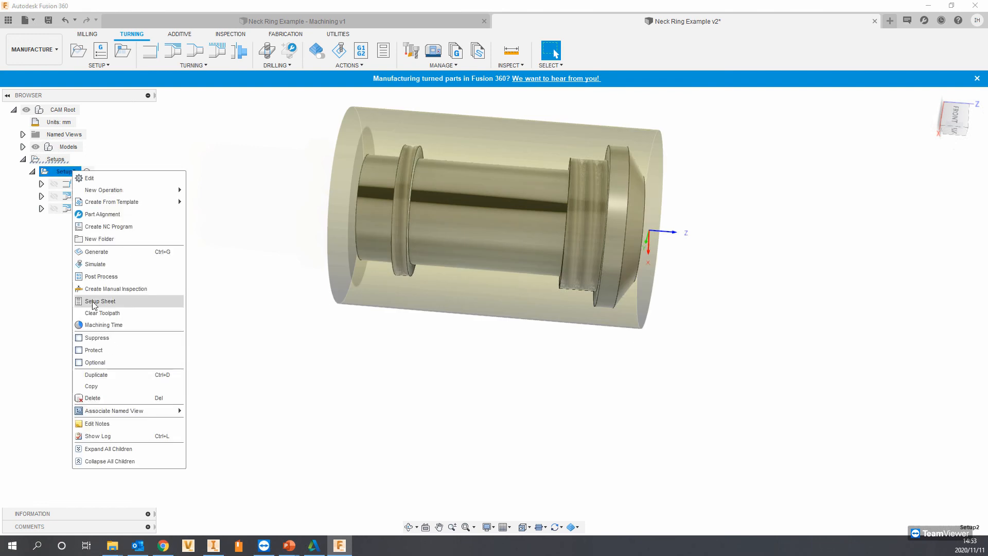
click(118, 264)
click(493, 484)
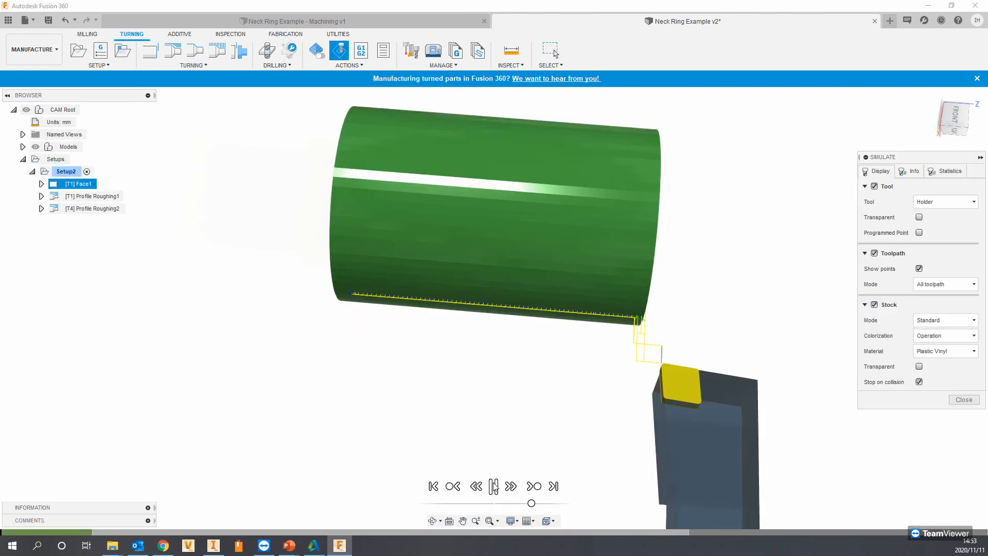
drag(531, 503, 568, 504)
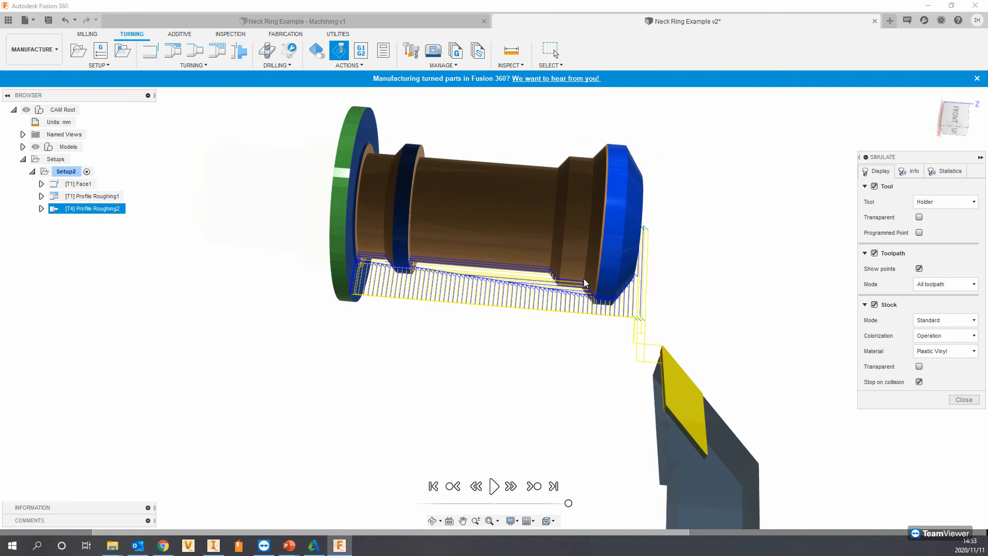
mouse_move(500, 313)
shift+middle_down()
mouse_move(635, 280)
mouse_move(657, 371)
shift+middle_up()
middle_drag(591, 278, 535, 324)
click(959, 400)
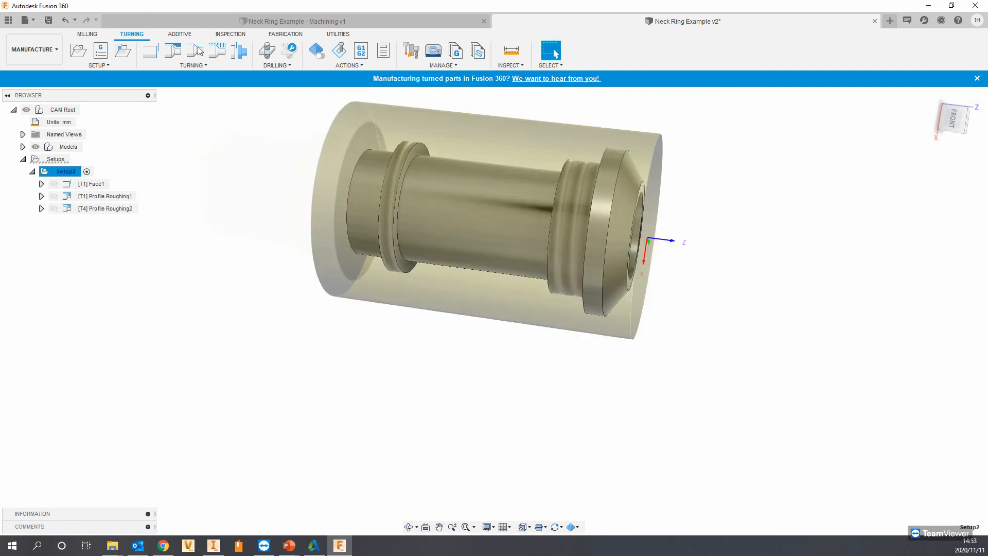
Create a third Profile Roughing operation using the VNMT Left Hand sample tool with 0.2 mm corner radius.
click(181, 52)
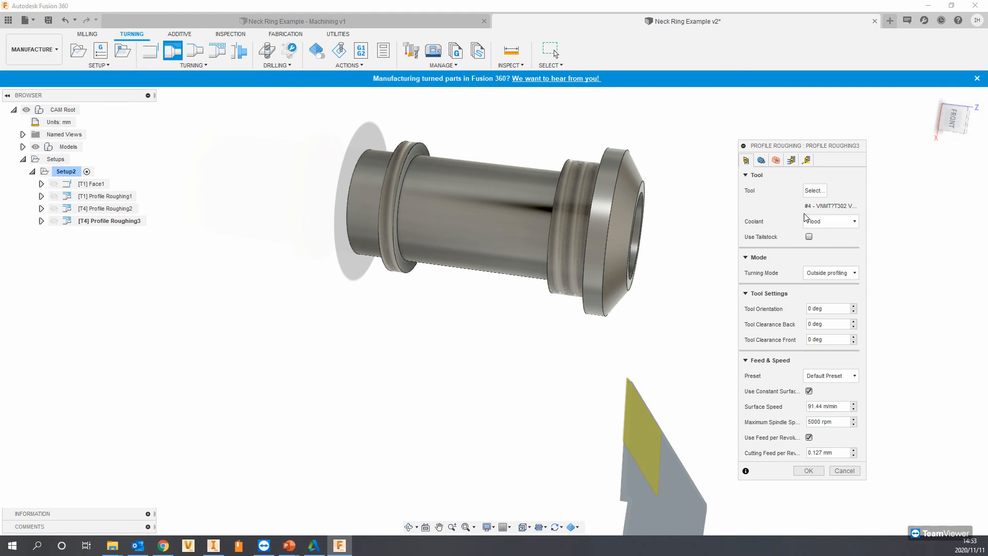
click(811, 193)
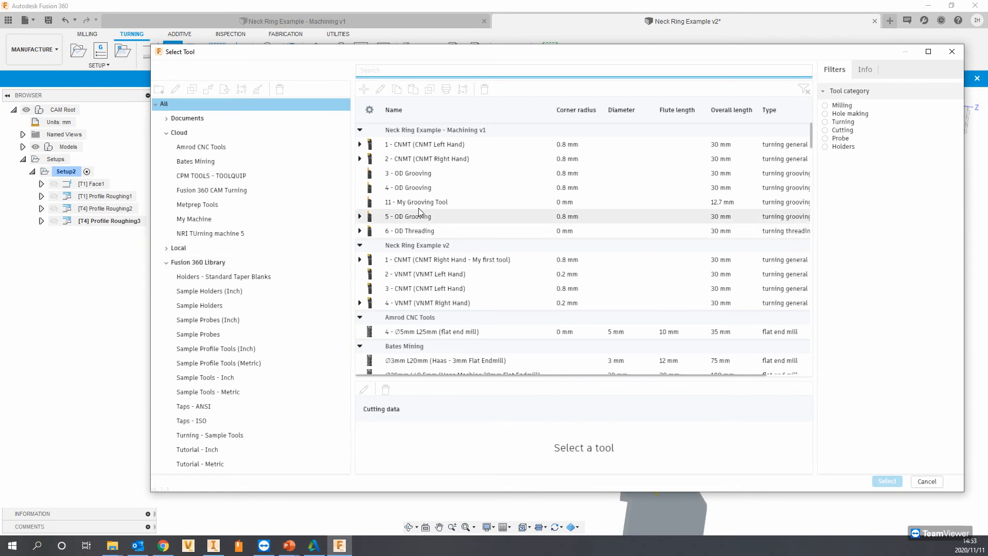
click(340, 262)
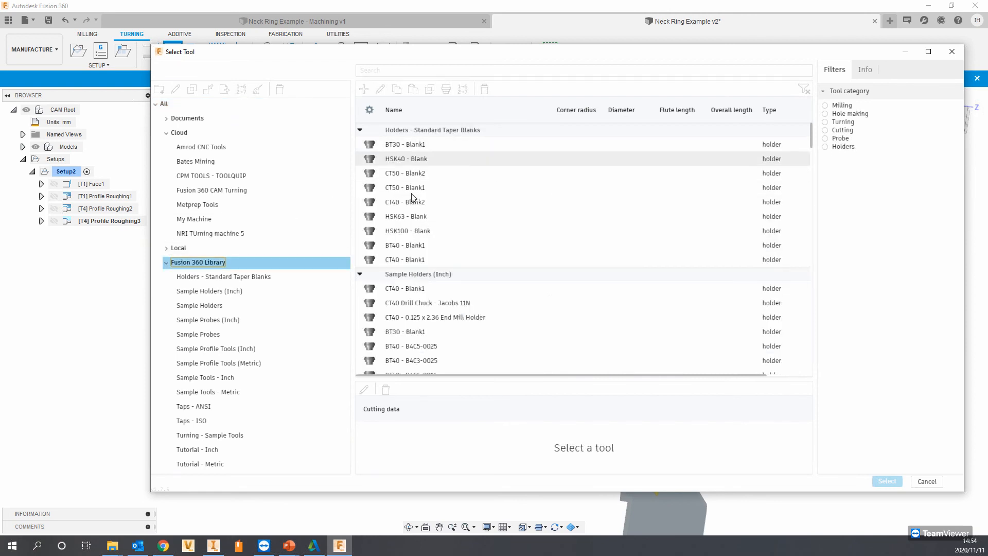
click(827, 122)
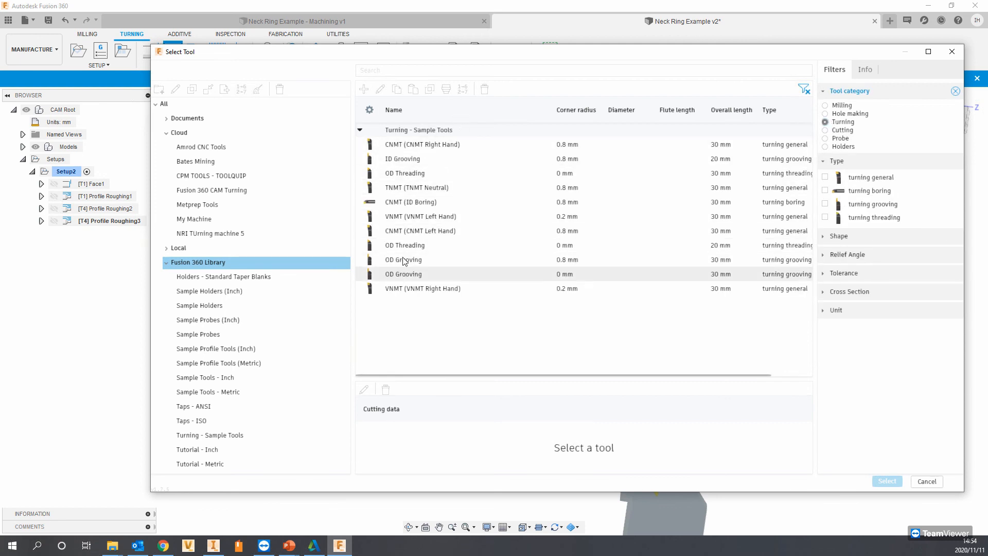
click(826, 177)
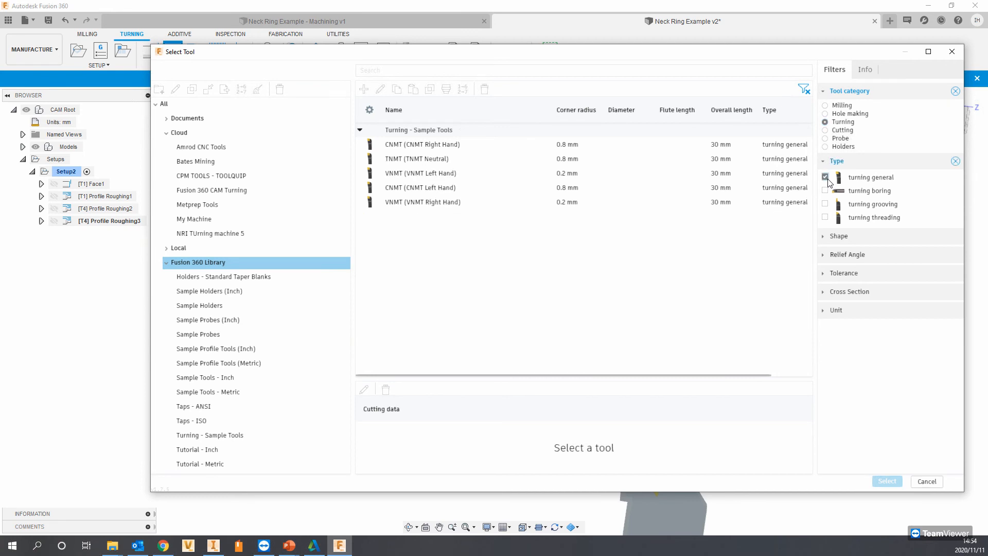
click(405, 176)
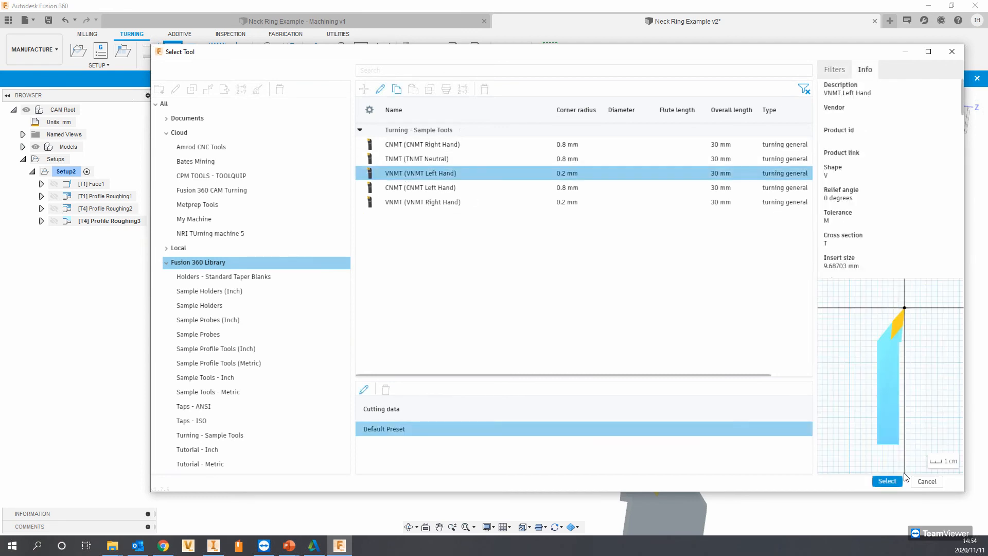
click(887, 481)
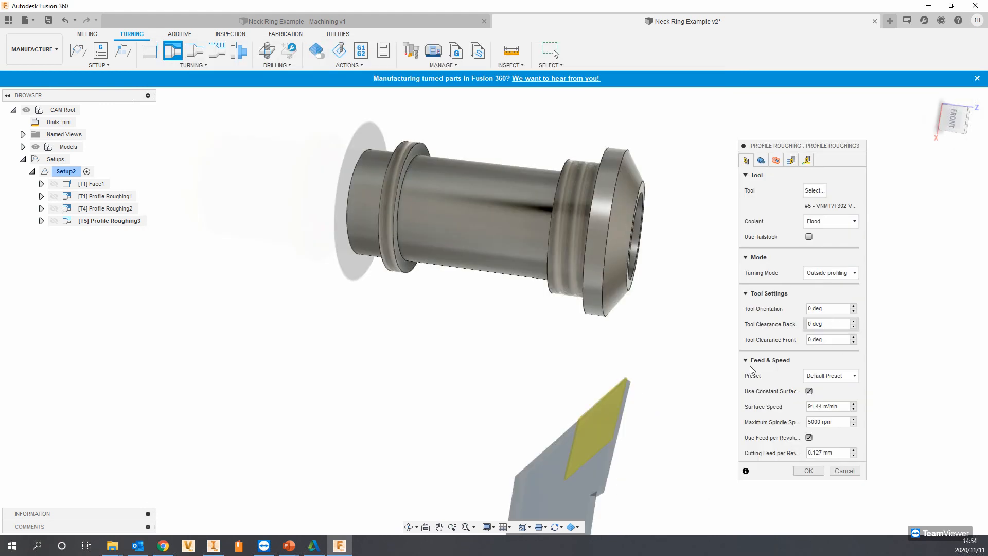
Set the third roughing operation's front limit by Selection to the back face of the large front flange.
click(762, 160)
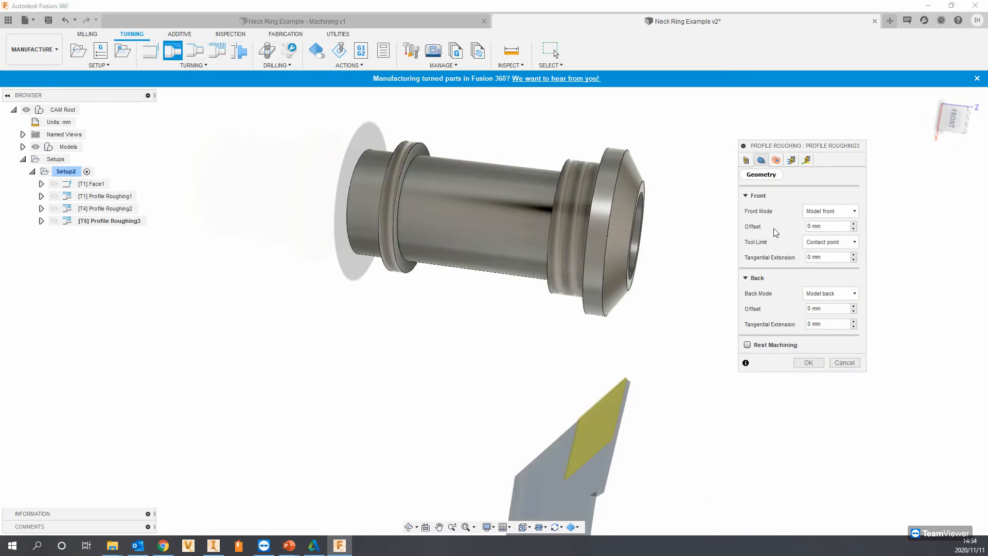
shift+middle_drag(545, 188, 568, 167)
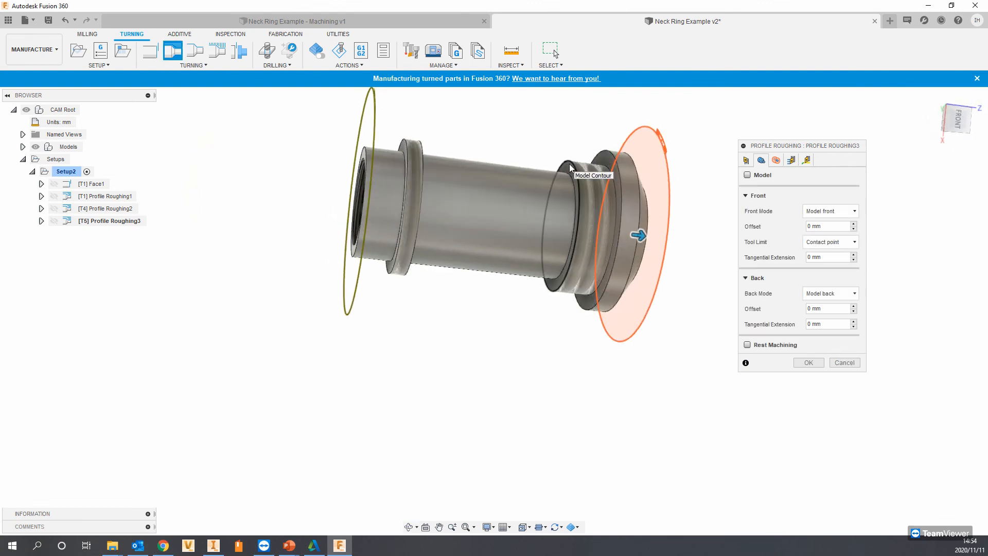
shift+middle_drag(594, 239, 587, 239)
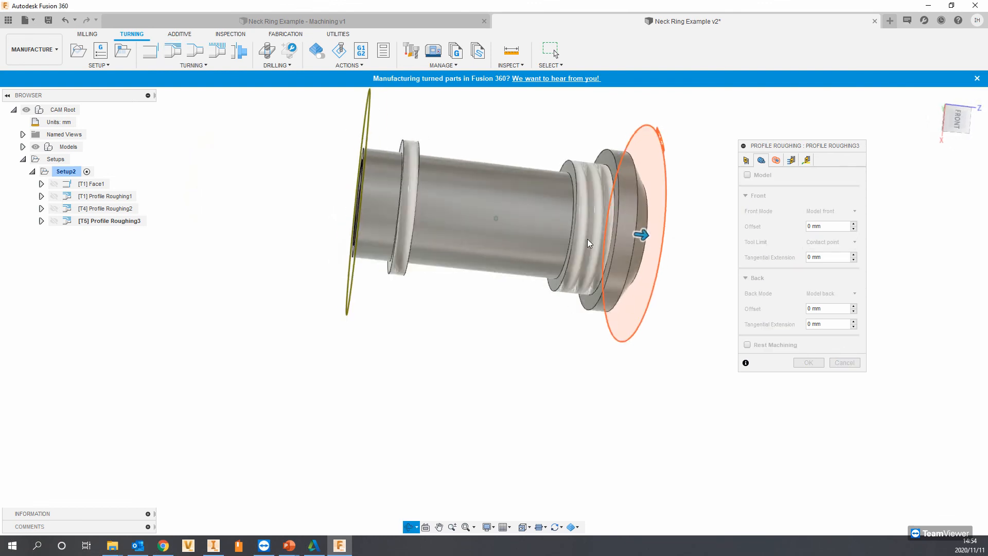
click(821, 212)
click(822, 259)
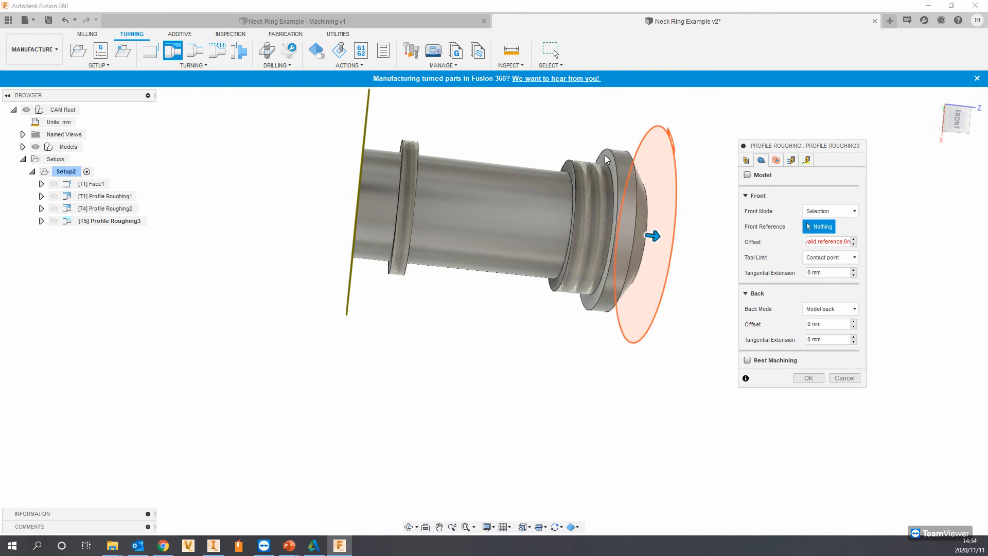
click(606, 160)
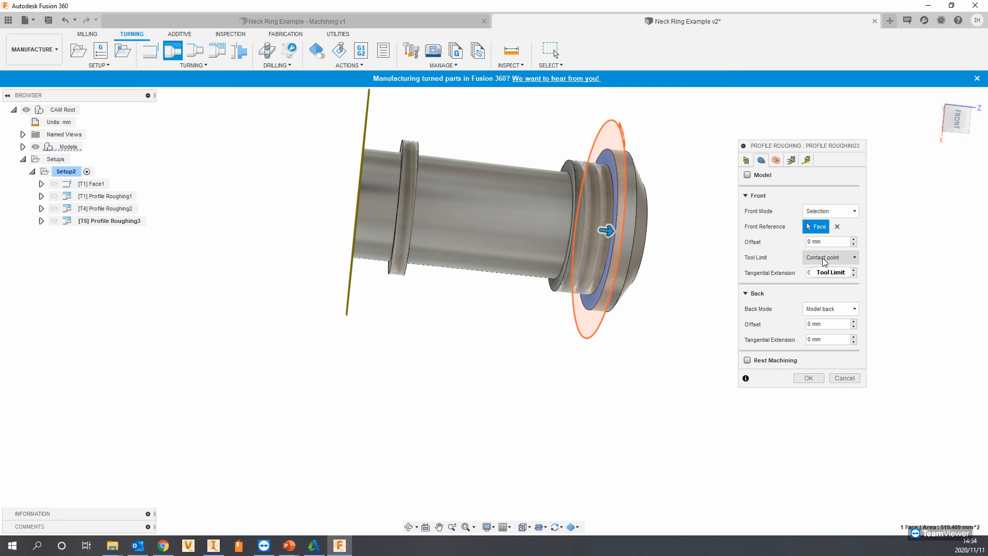
Set the operation's back limit by Selection to the back face of the grooved collar behind the front flange.
click(825, 307)
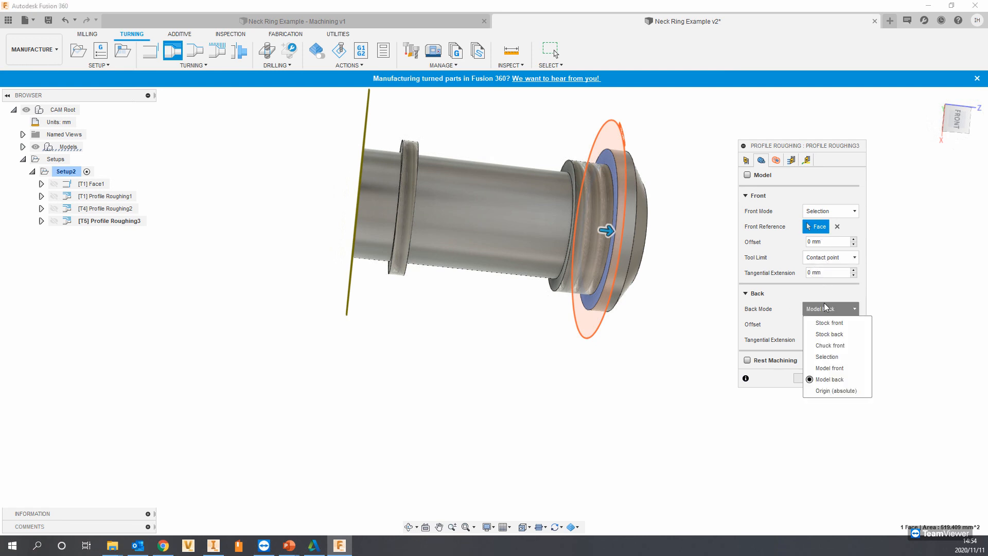
click(818, 359)
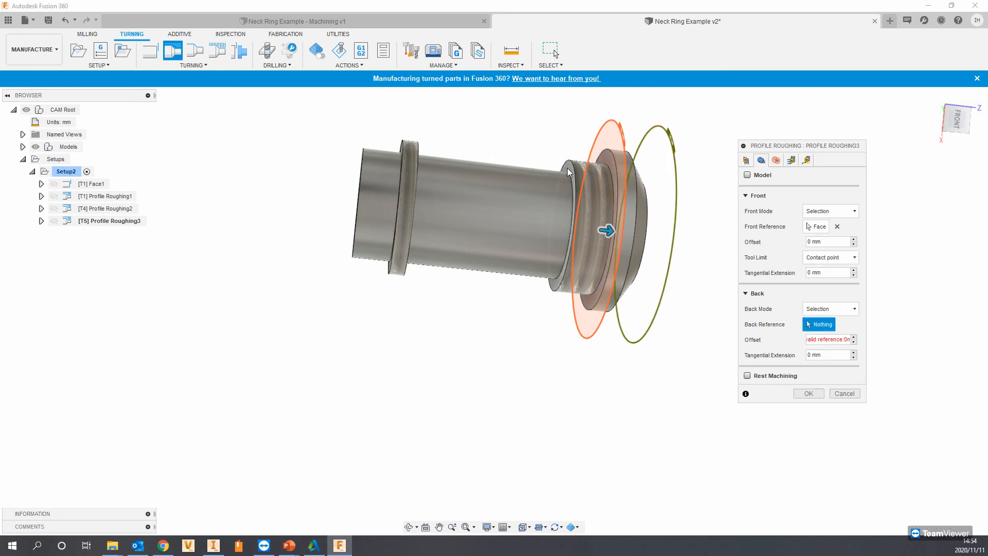
click(567, 168)
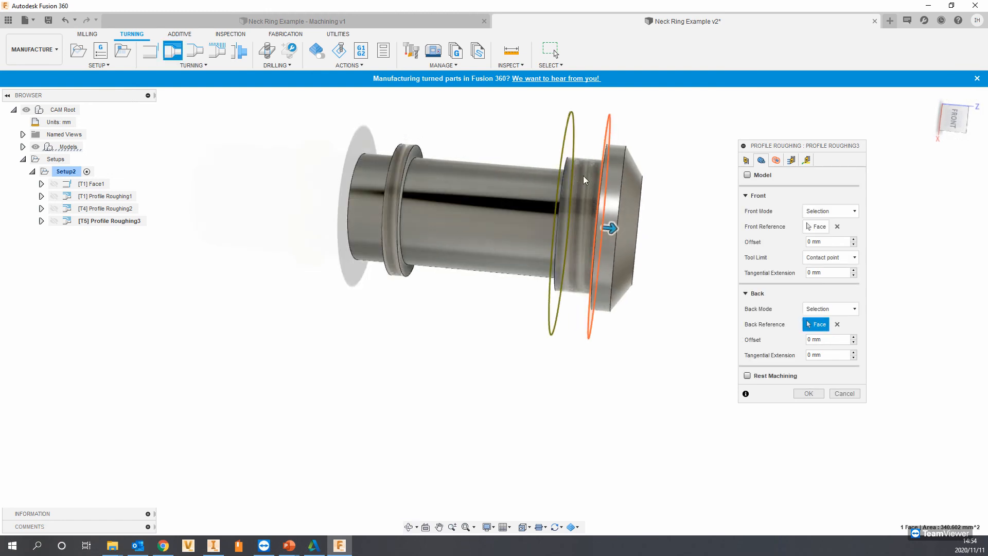
click(811, 392)
Enable rest machining from previous operations, set the pass direction to Back to front, and accept the third roughing operation.
click(747, 375)
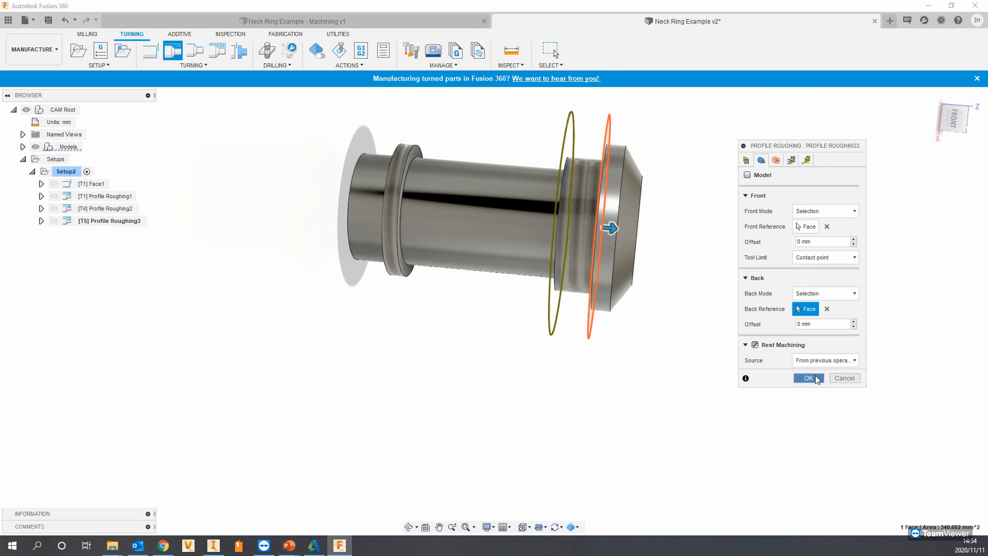
click(791, 160)
click(836, 207)
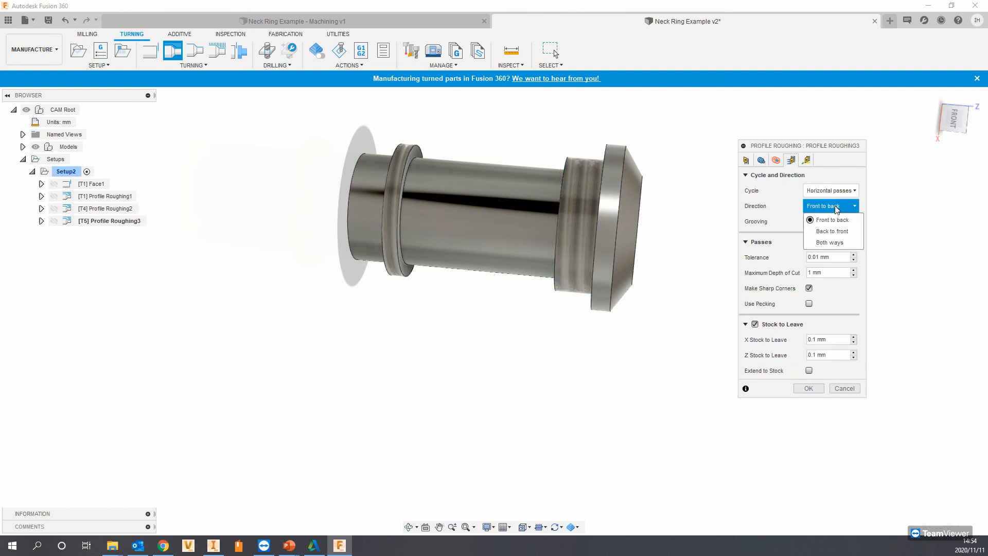
click(832, 231)
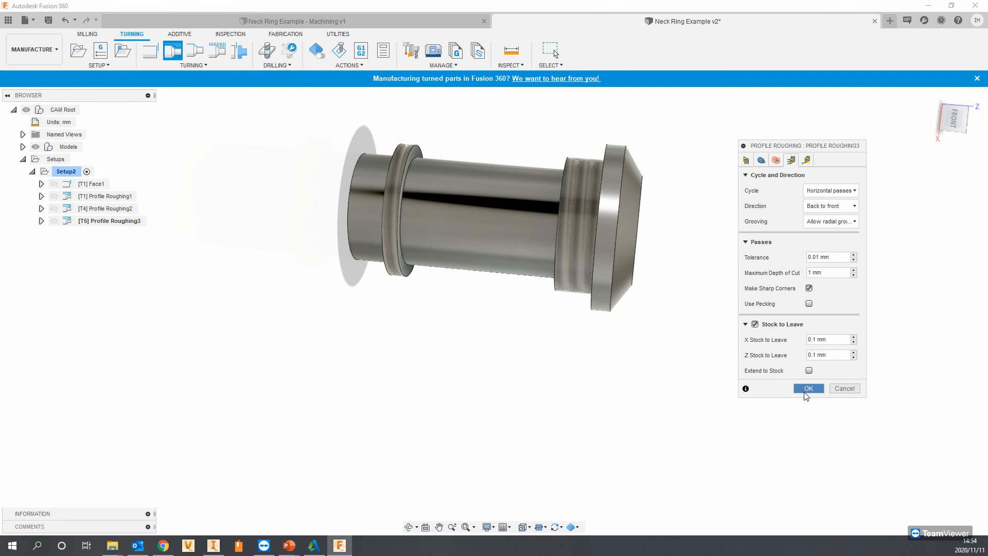
click(806, 390)
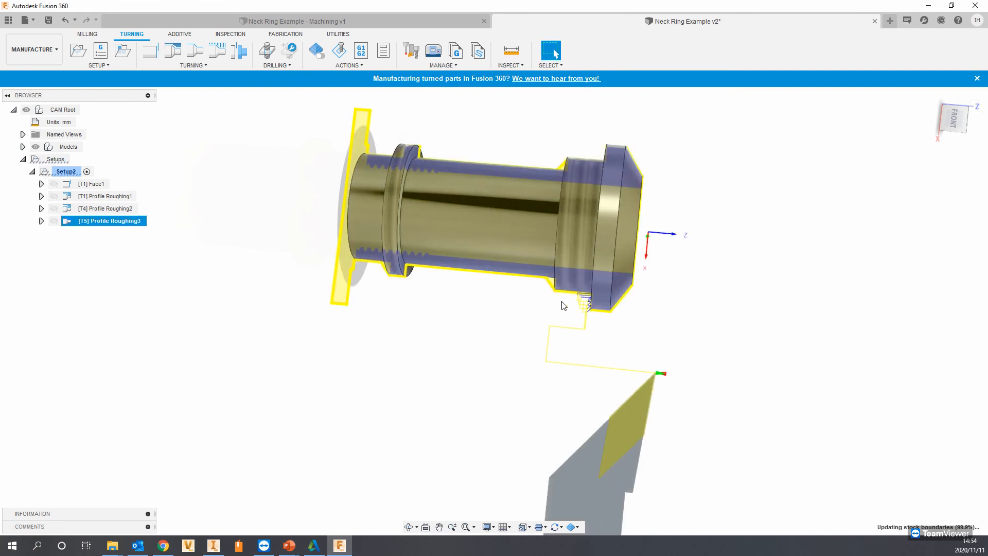
Simulate all operations of the turning setup at increased playback speed, inspect the machined part, and close the simulation.
right_click(65, 171)
click(94, 264)
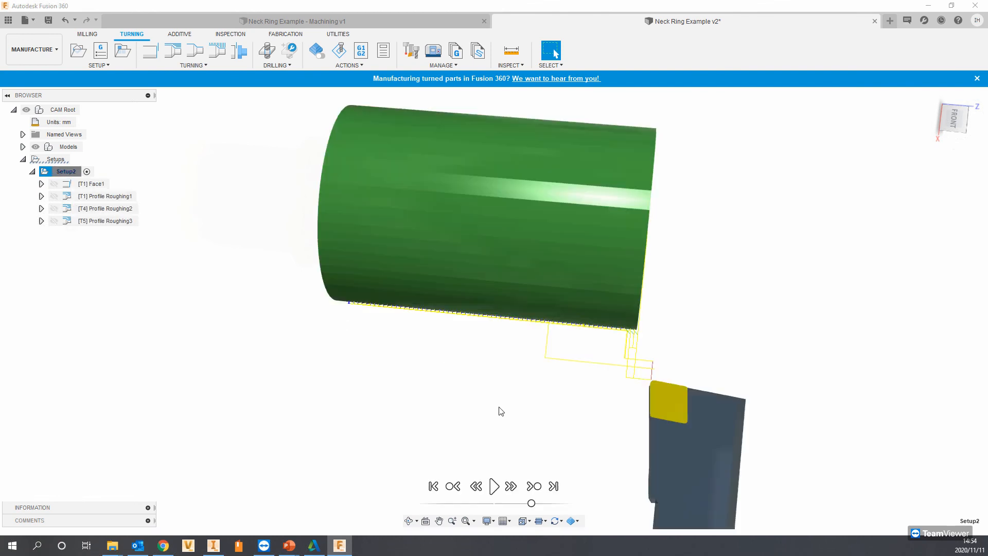
click(494, 486)
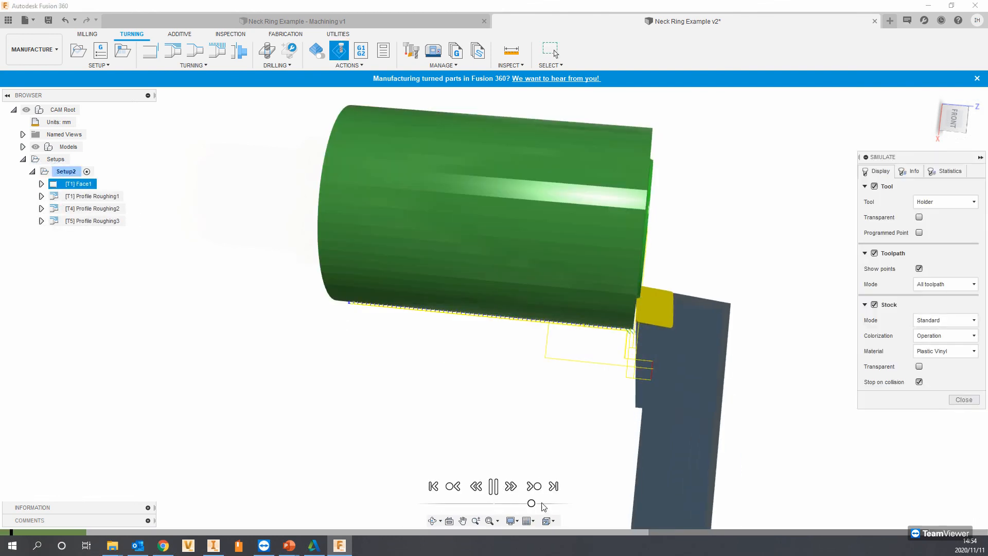
drag(556, 505, 573, 507)
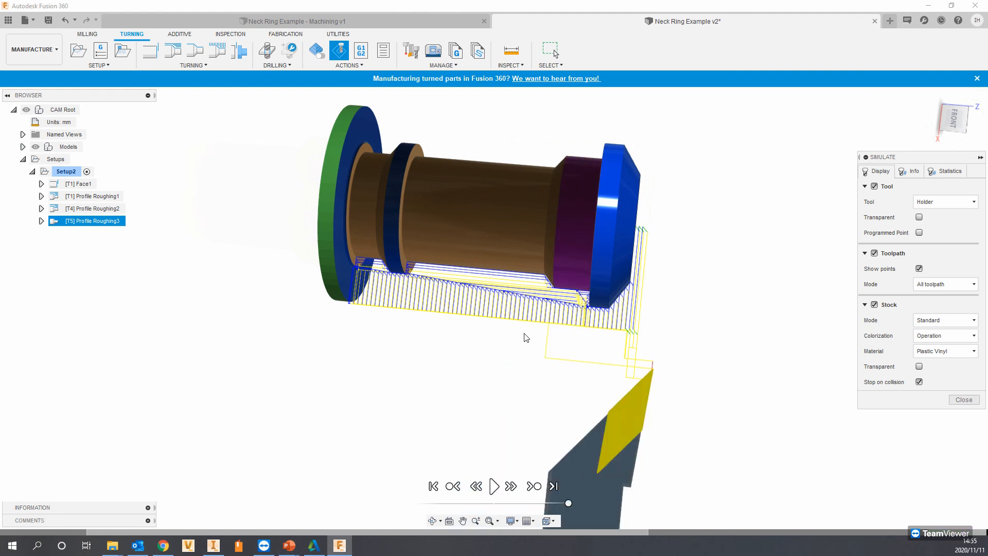
shift+middle_drag(512, 309, 561, 309)
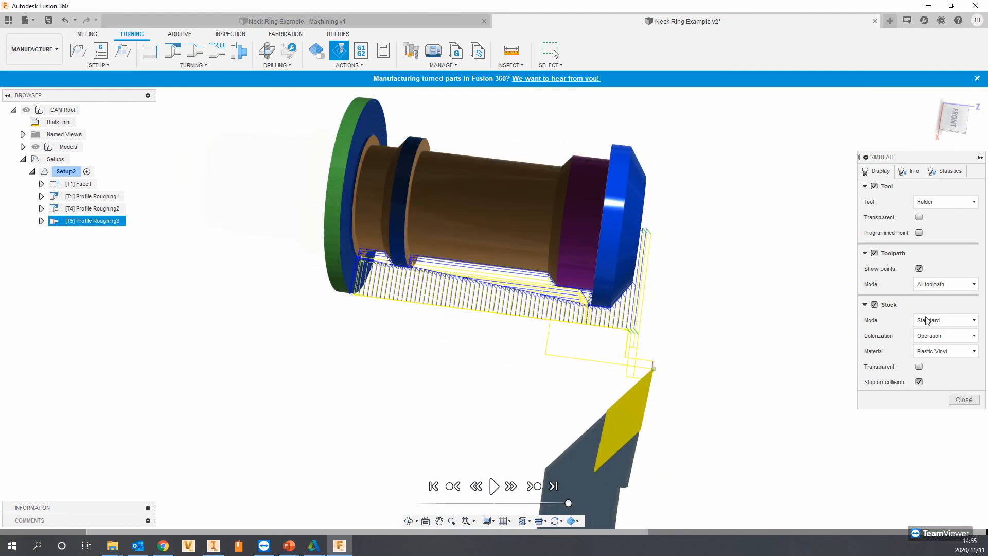
click(978, 404)
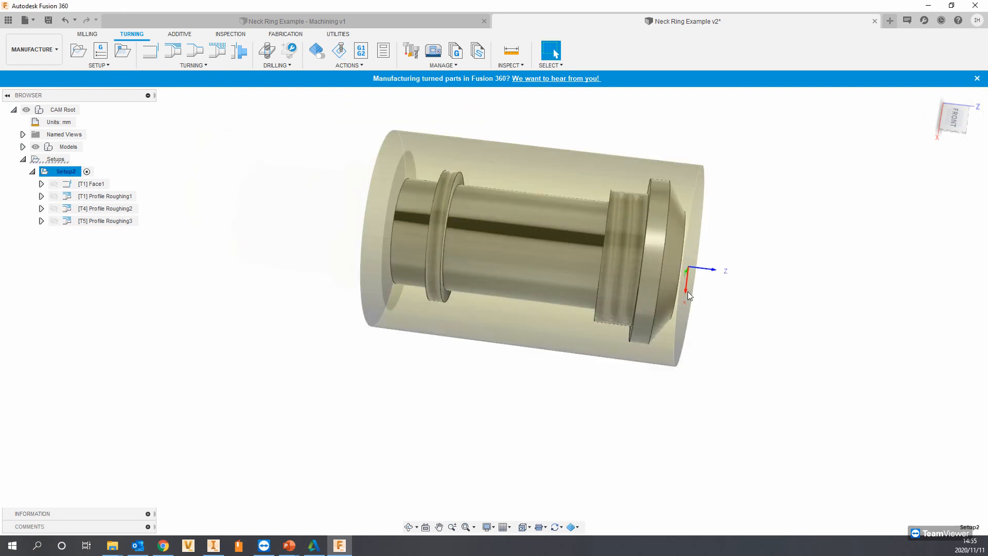
mouse_move(677, 275)
shift+middle_down()
mouse_move(656, 278)
mouse_move(675, 273)
shift+middle_up()
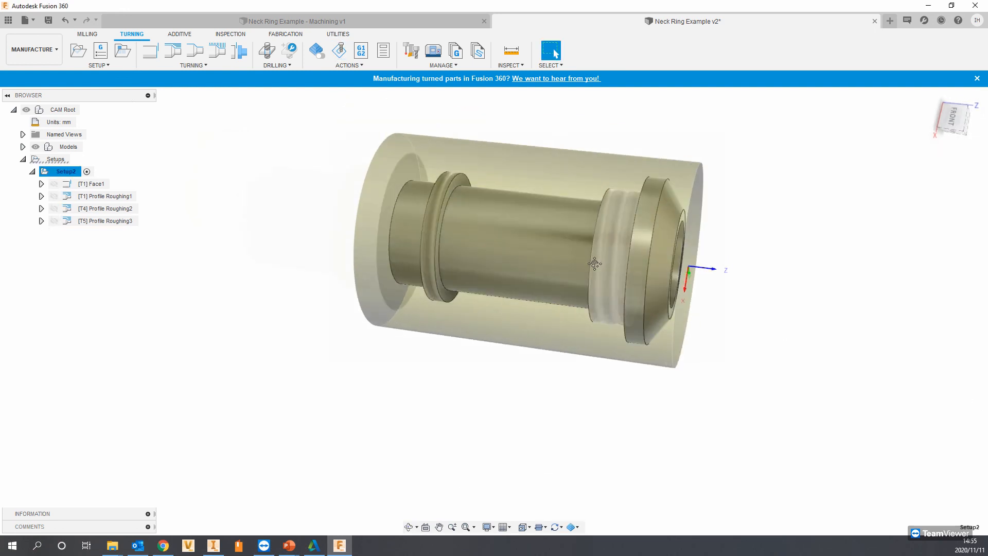
middle_drag(575, 248, 573, 269)
key(Escape)
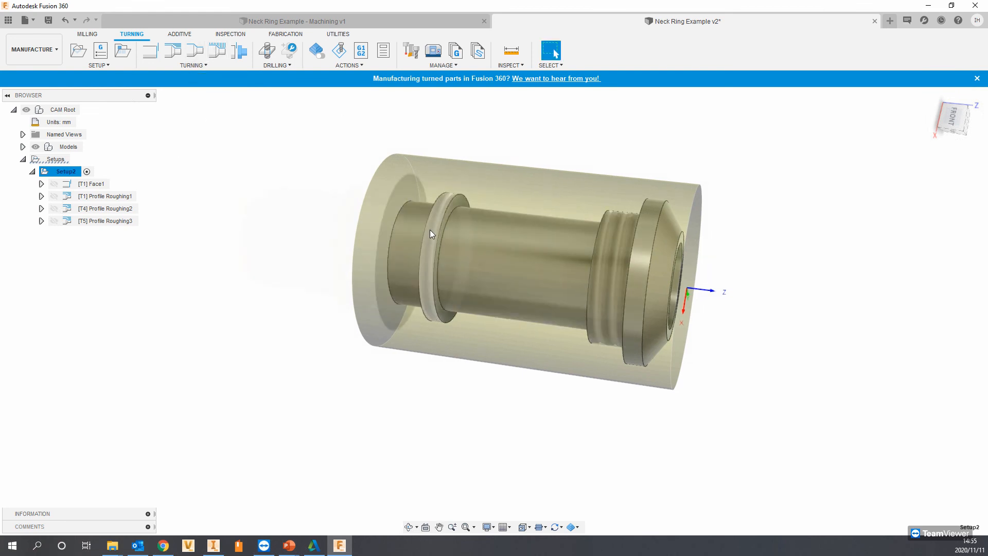
click(220, 56)
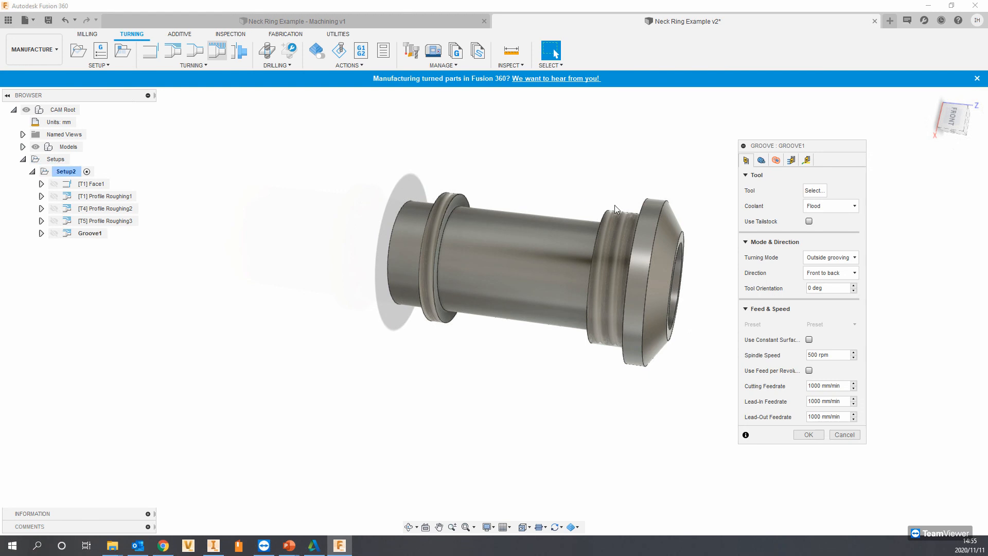
click(814, 194)
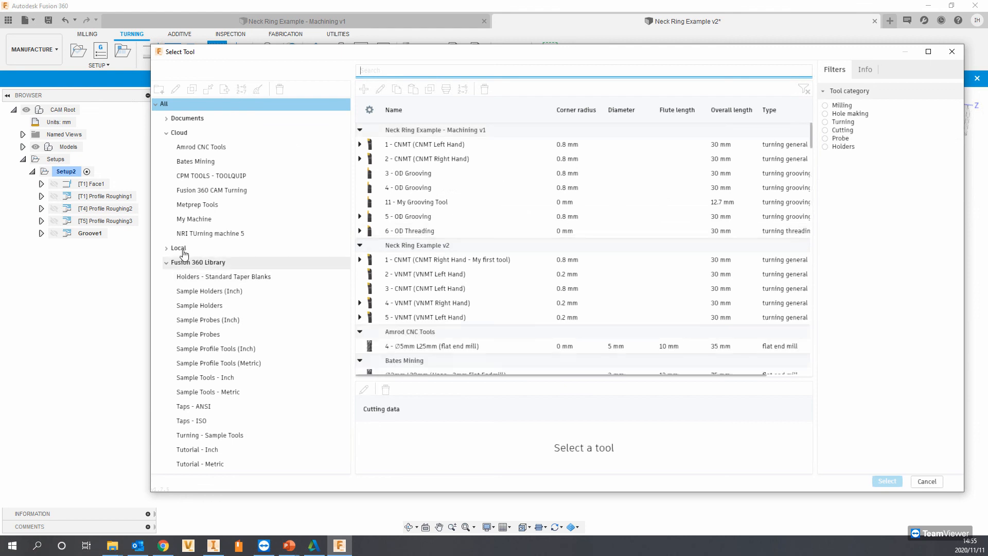
click(198, 262)
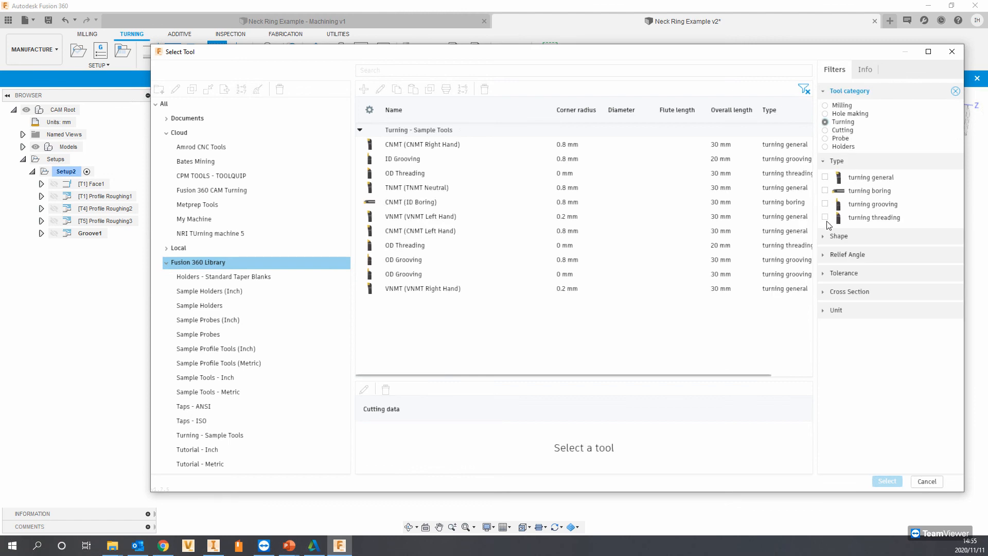
click(826, 218)
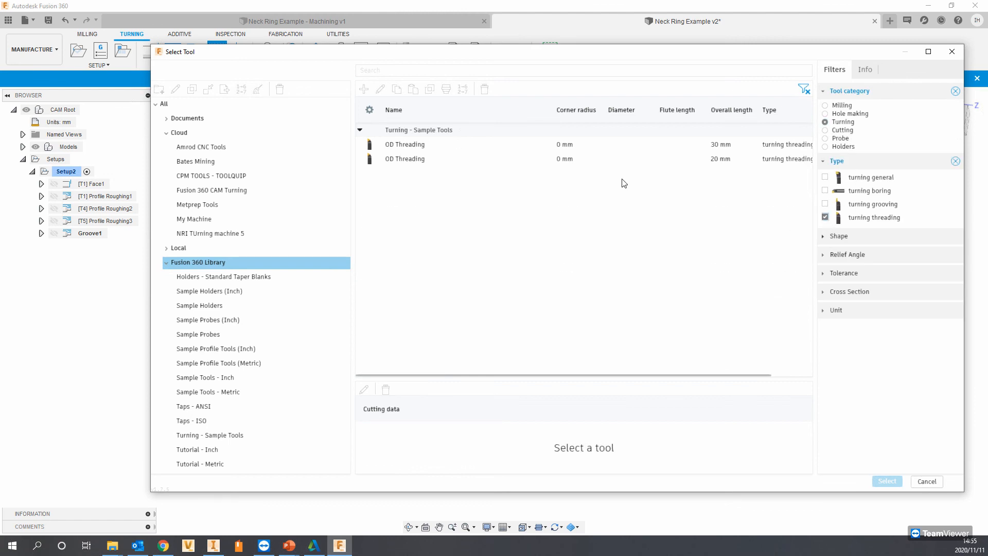
click(432, 145)
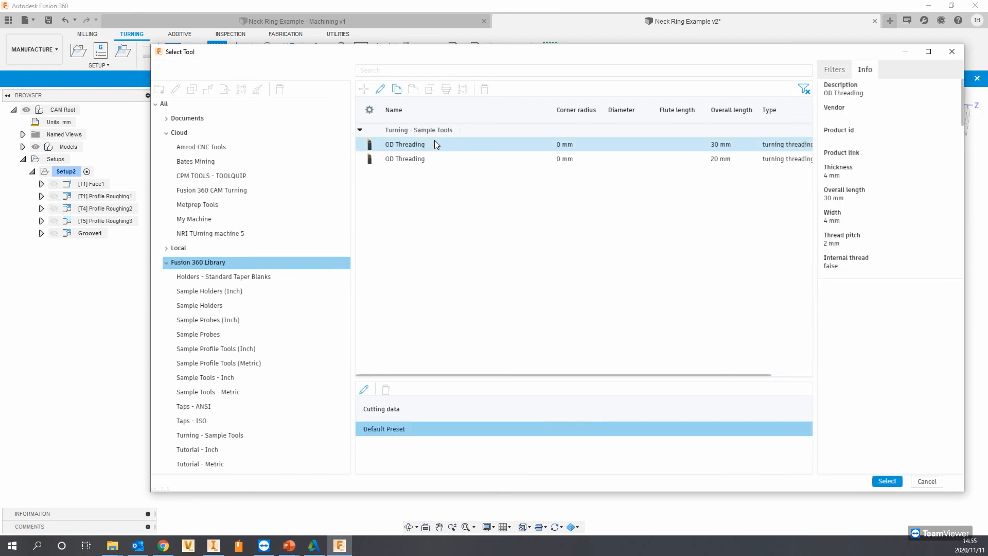
click(885, 481)
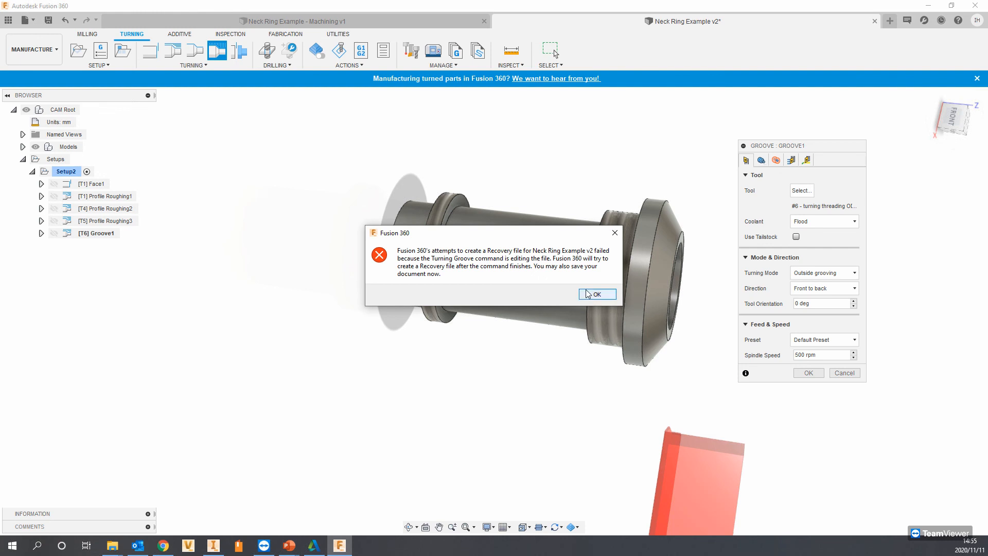
click(586, 290)
click(801, 190)
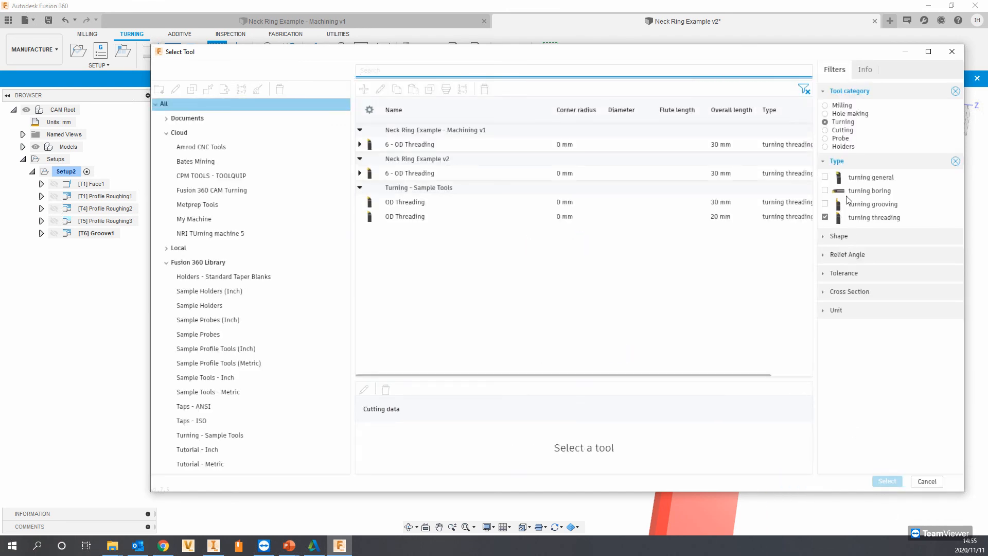
click(423, 217)
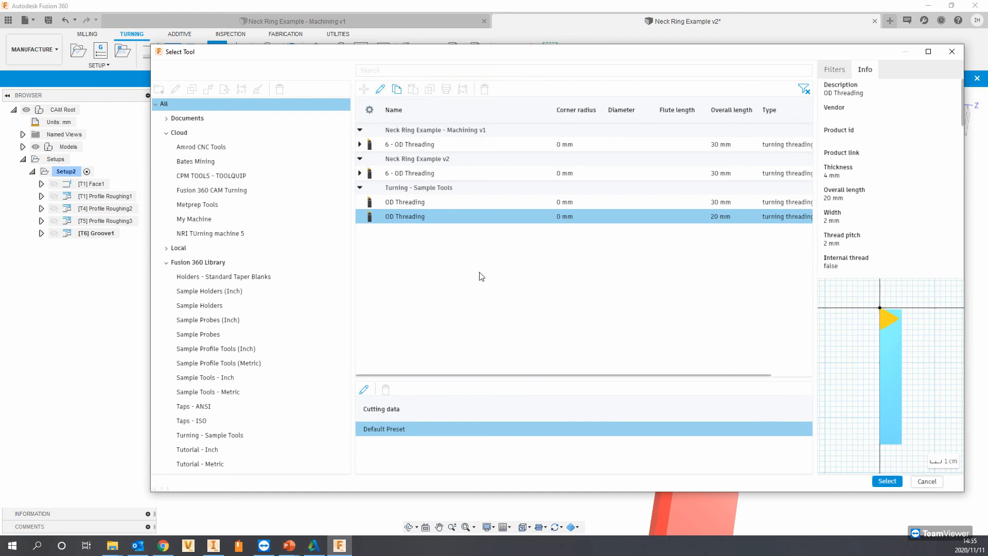
click(888, 482)
shift+middle_drag(735, 288, 685, 225)
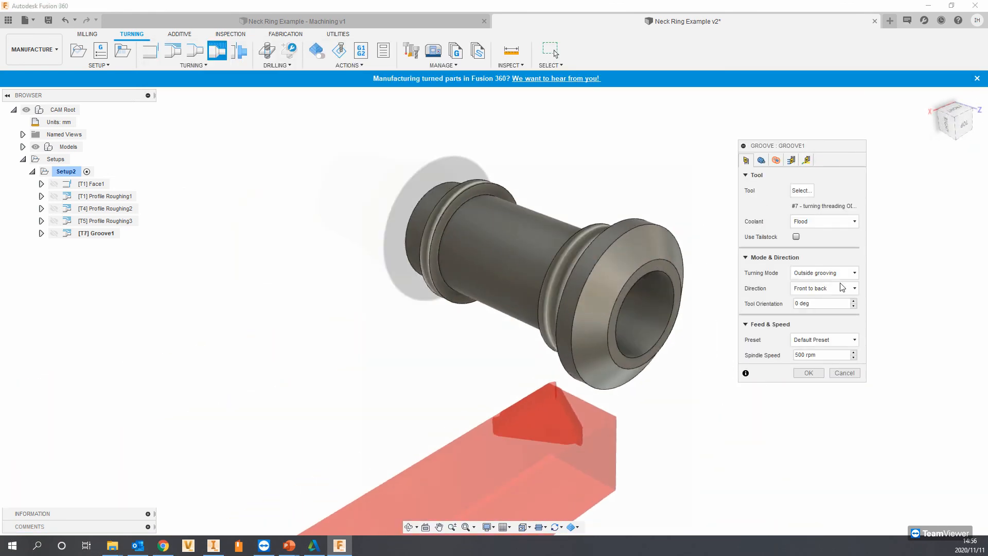
click(849, 374)
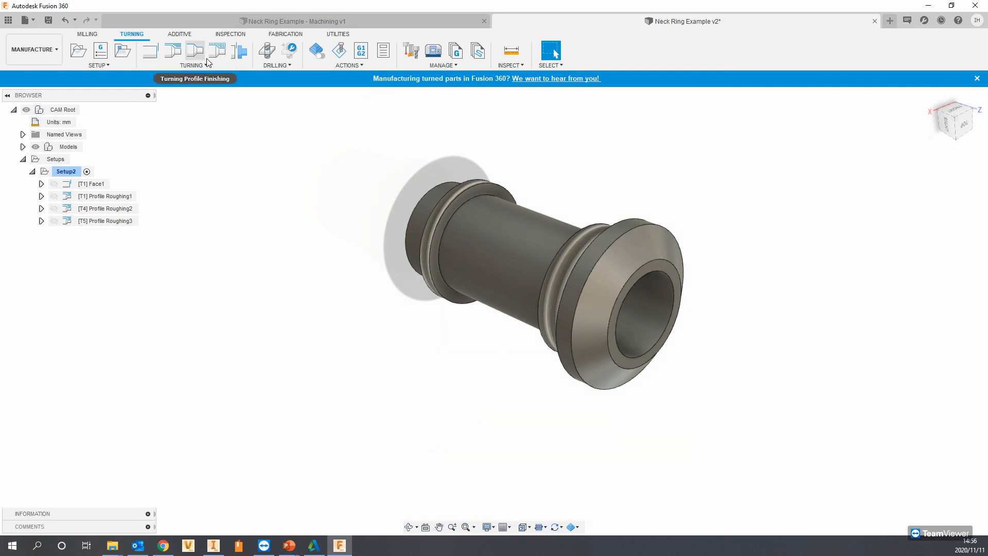
Create a Turning Thread operation using the OD Threading sample tool with 30 mm overall length.
click(202, 67)
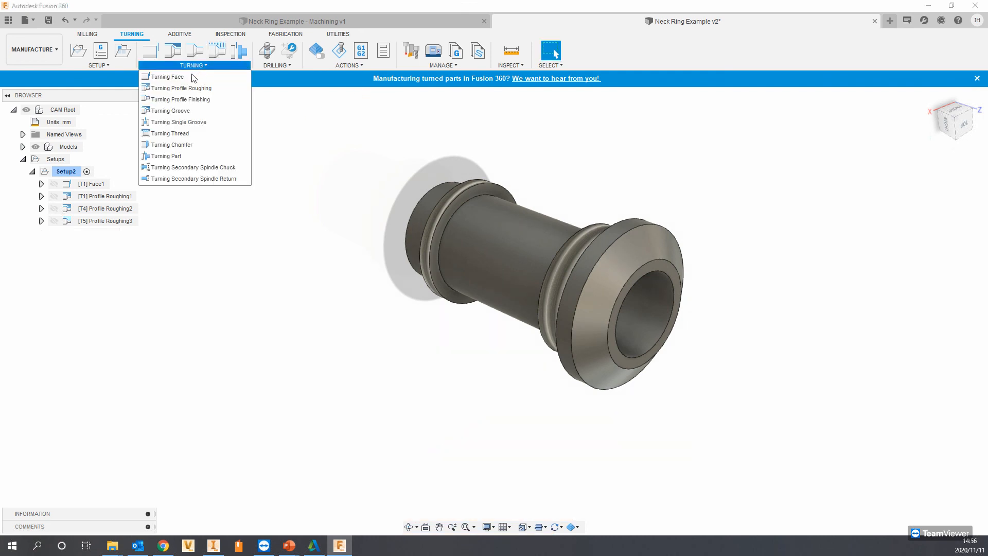
click(175, 134)
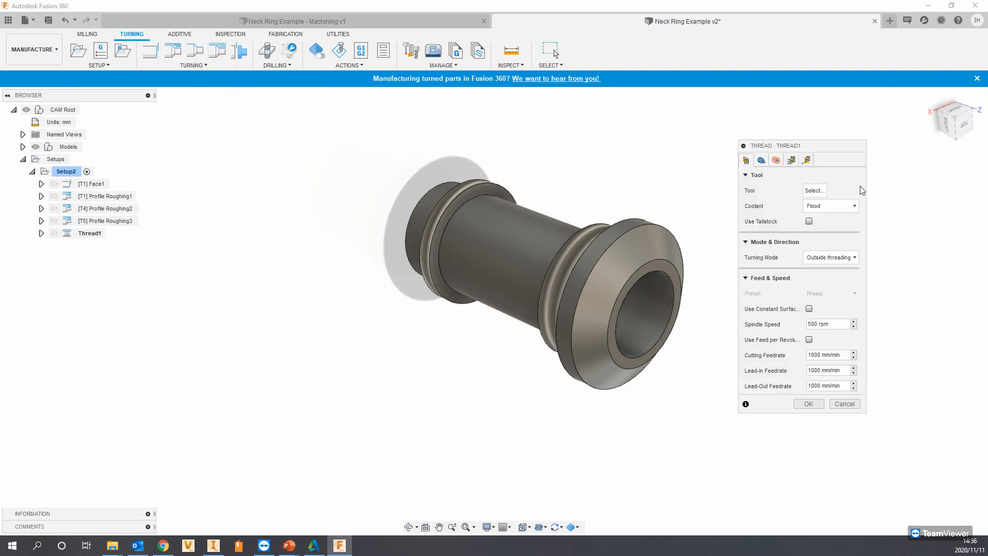
click(814, 191)
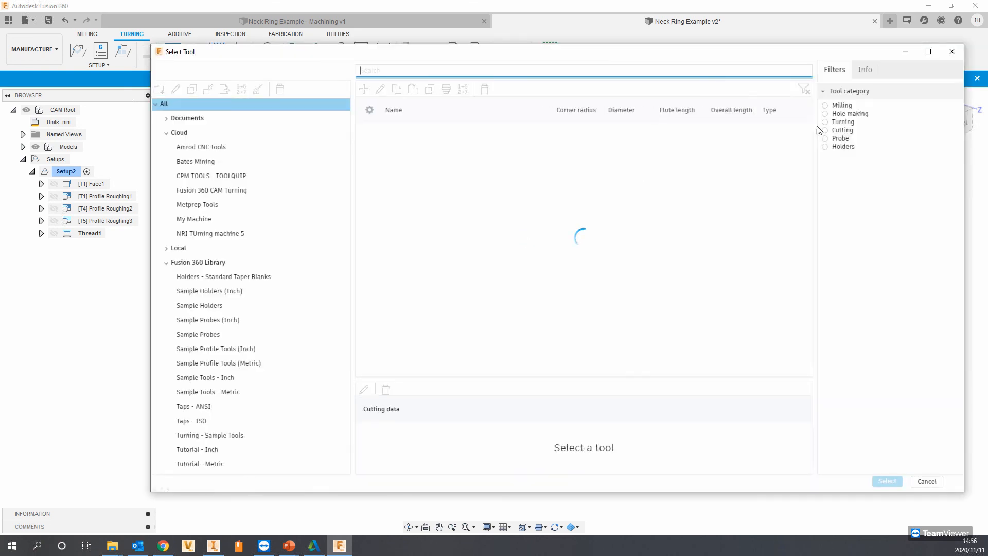
click(826, 122)
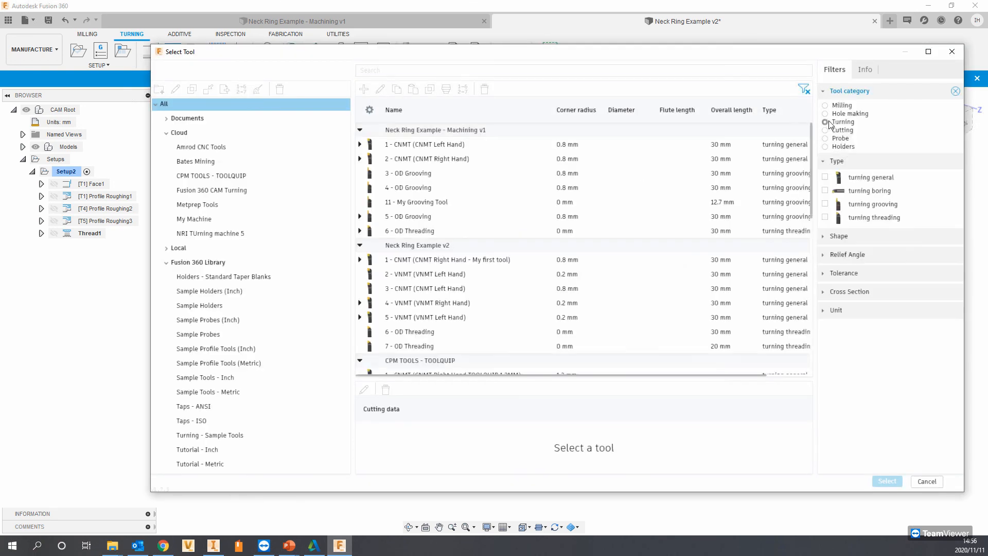
click(826, 218)
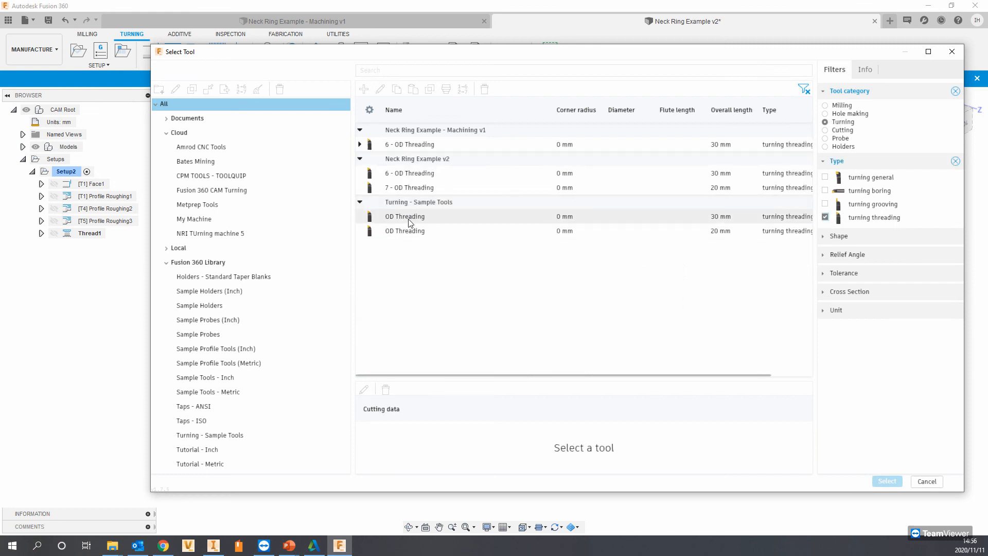
click(406, 233)
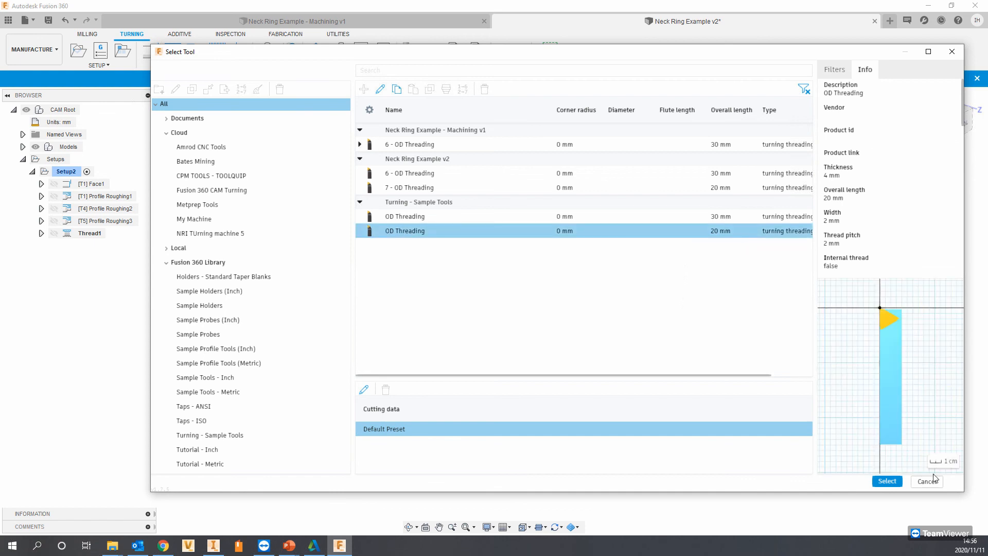
click(415, 217)
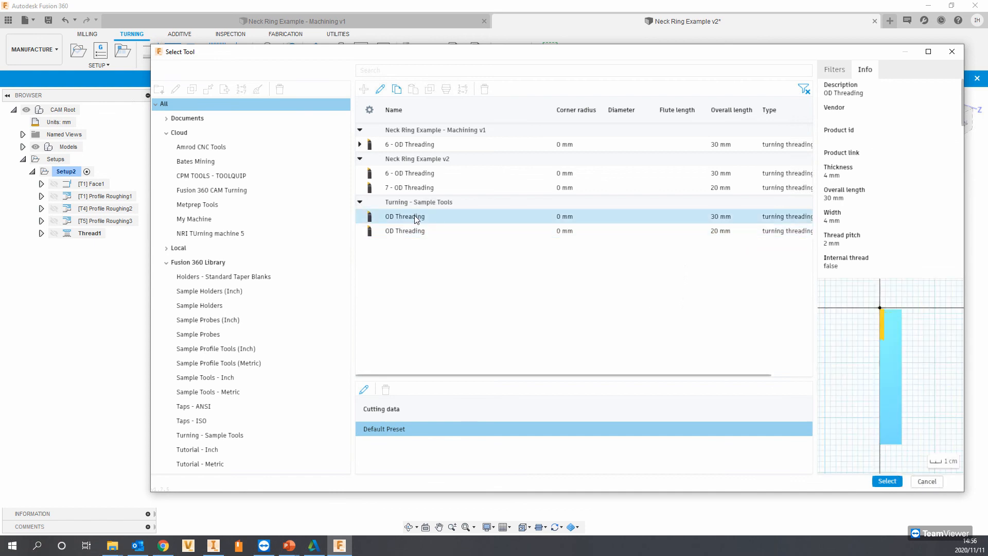
click(412, 230)
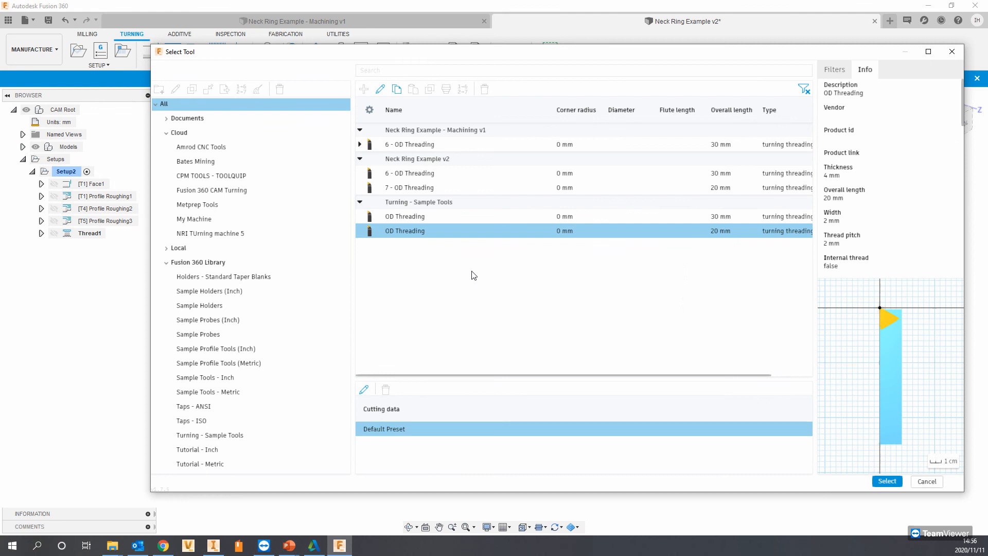
click(406, 175)
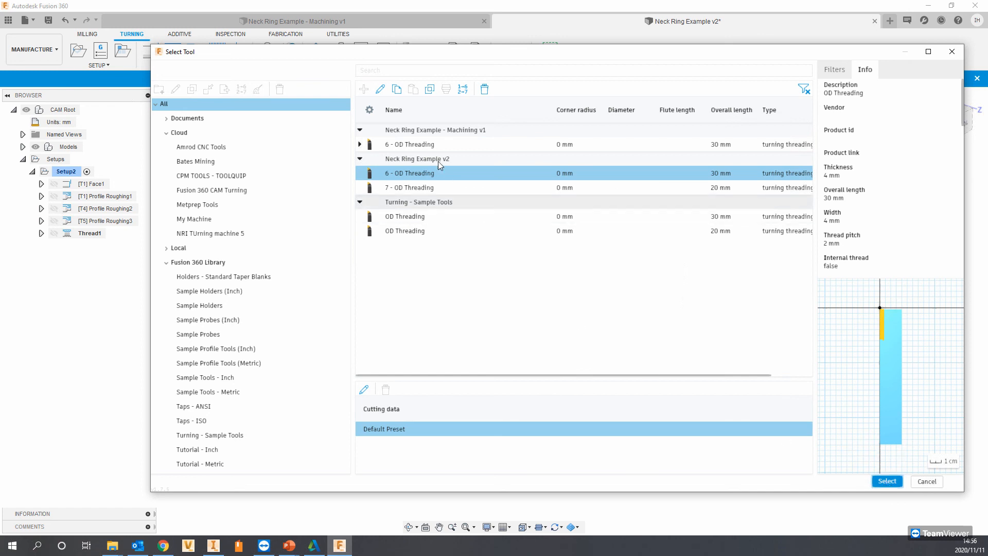
click(425, 144)
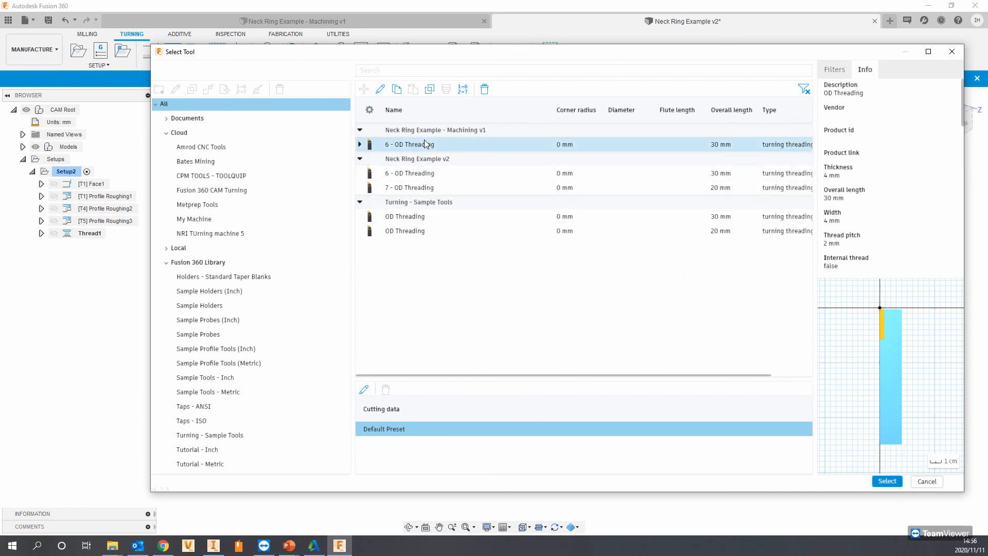
click(409, 217)
click(887, 482)
Set the thread face to the outer face of the narrow collar near the part's back end.
shift+middle_drag(700, 333, 534, 241)
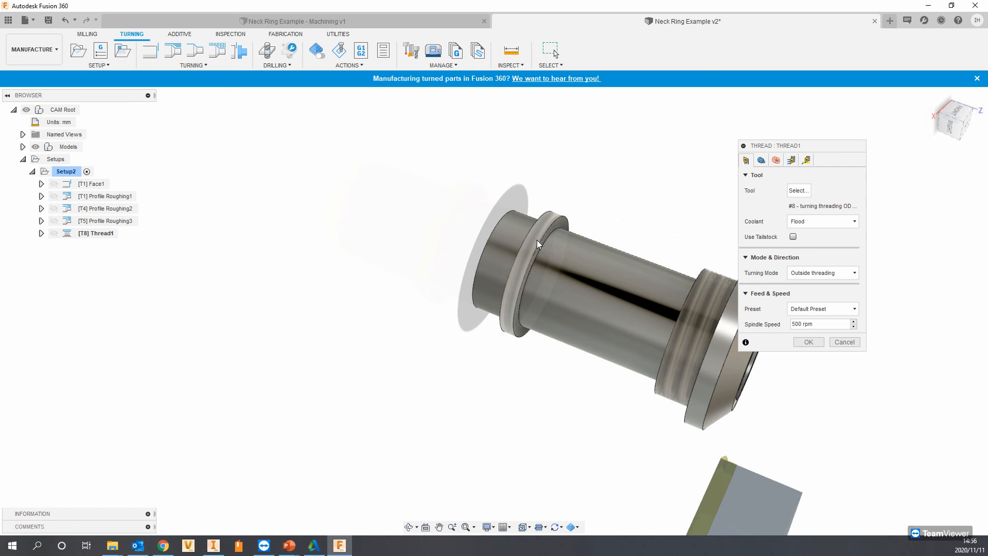
mouse_move(521, 235)
shift+middle_down()
mouse_move(573, 258)
mouse_move(569, 280)
mouse_move(525, 269)
shift+middle_up()
shift+middle_drag(710, 244, 758, 178)
click(762, 160)
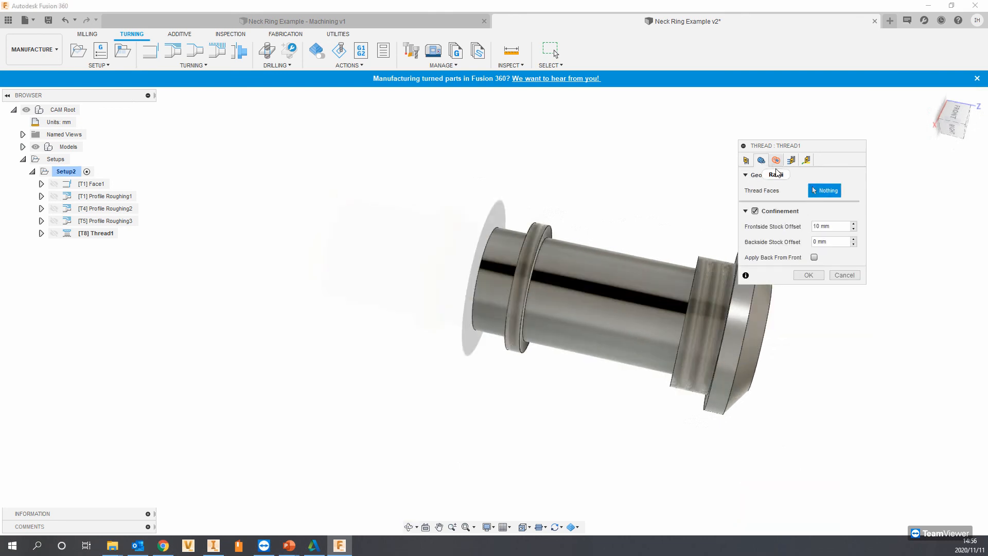
click(538, 275)
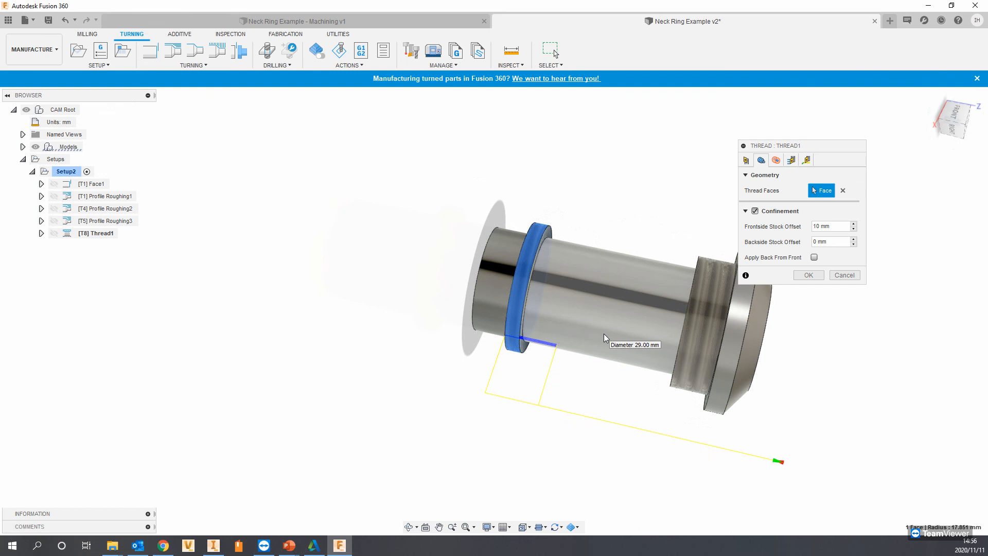
Review the thread operation's tool, radii, passes and linking settings, then accept the operation.
click(747, 160)
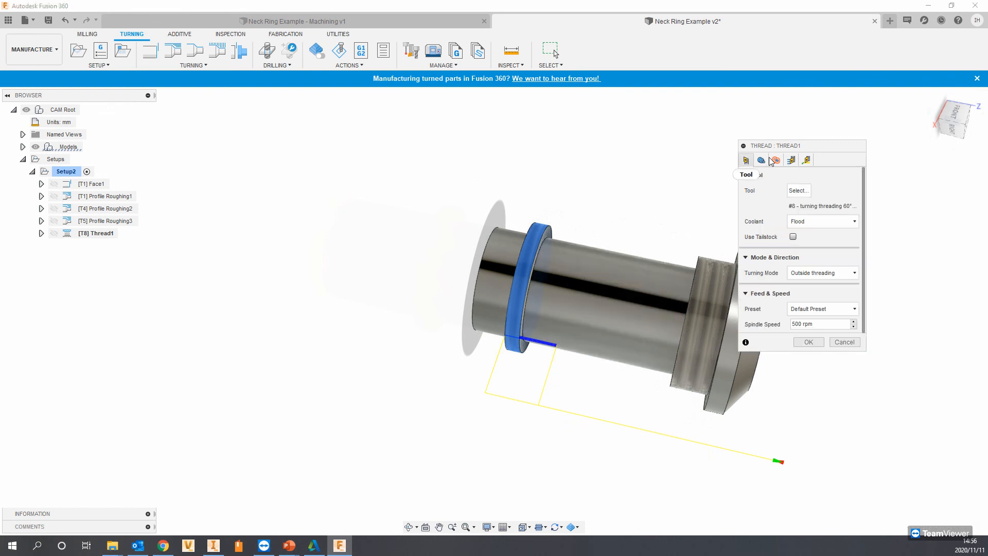
click(791, 160)
click(790, 160)
click(776, 160)
shift+middle_drag(585, 263, 562, 272)
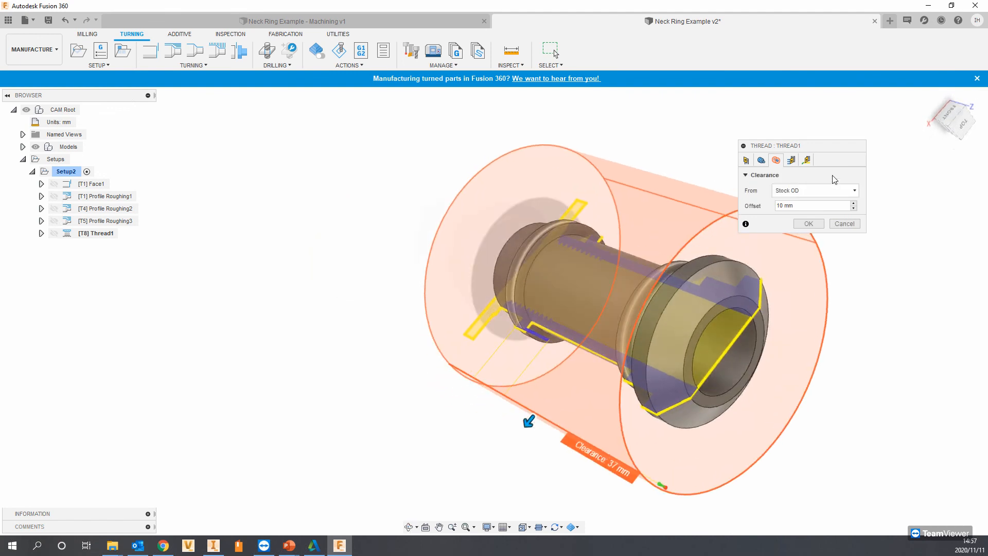
click(799, 163)
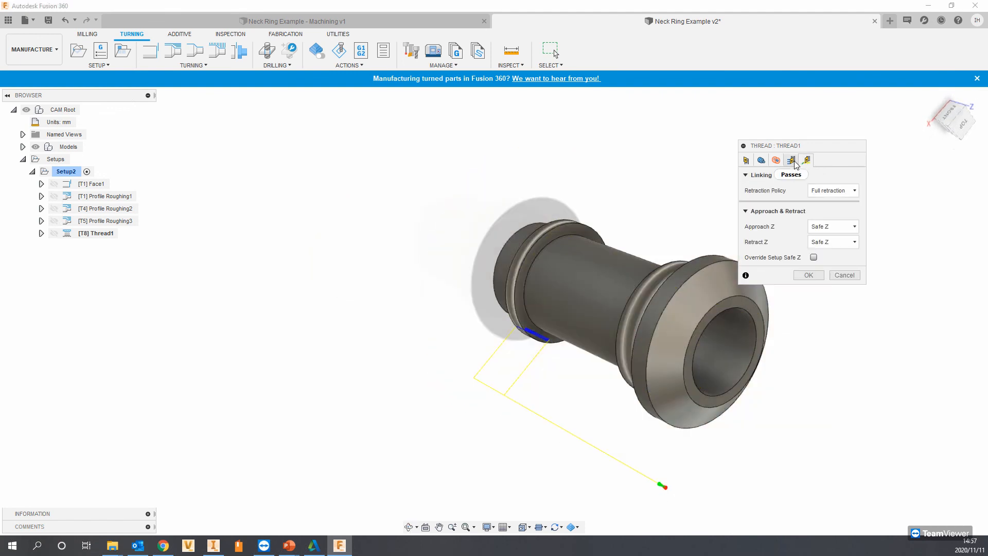
click(791, 161)
click(746, 160)
click(804, 340)
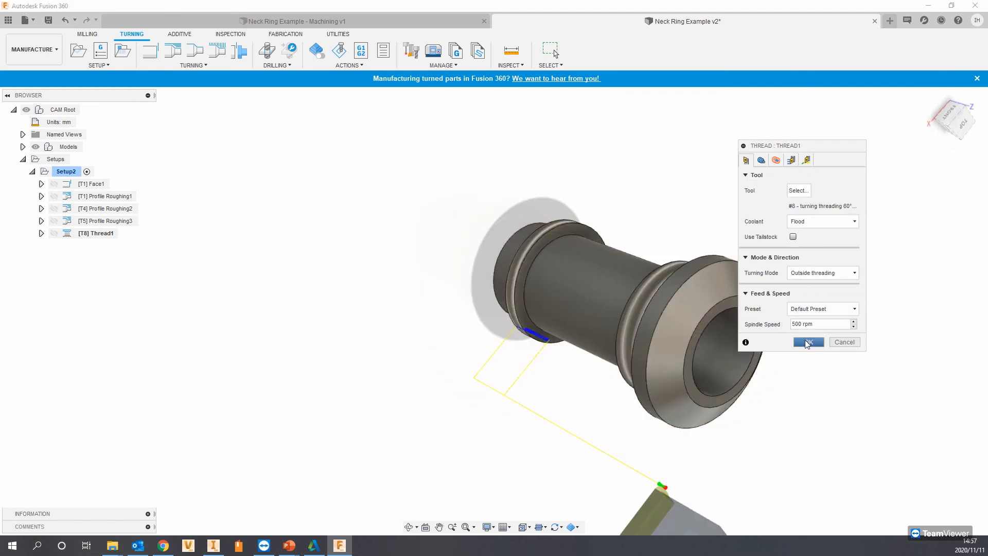
shift+middle_drag(524, 284, 551, 339)
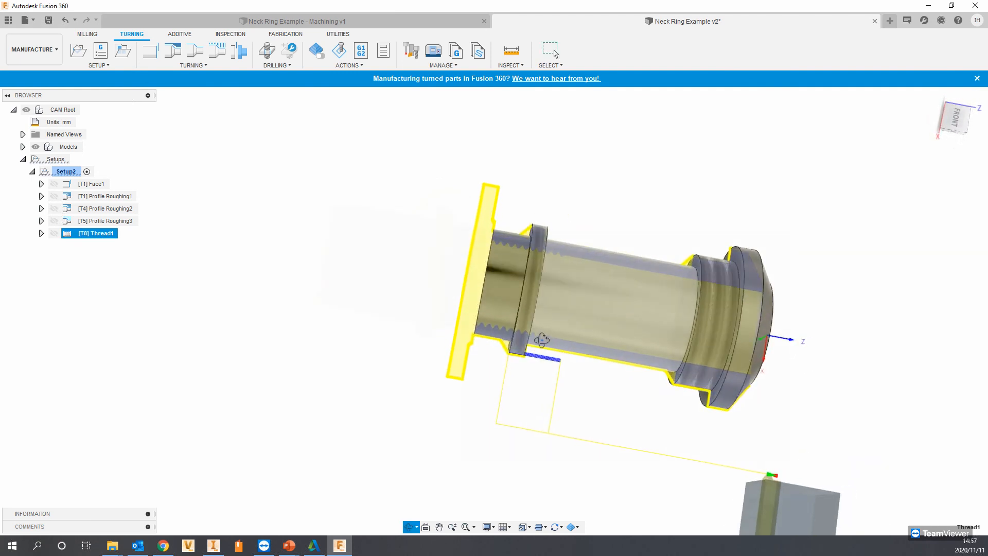
scroll(535, 360, up, 6)
scroll(536, 363, up, 2)
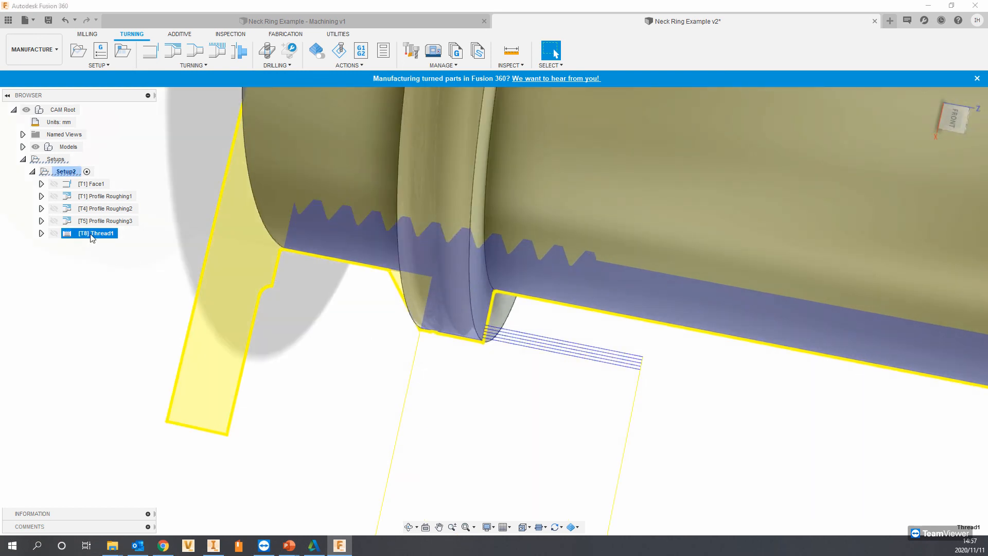
right_click(91, 233)
click(116, 56)
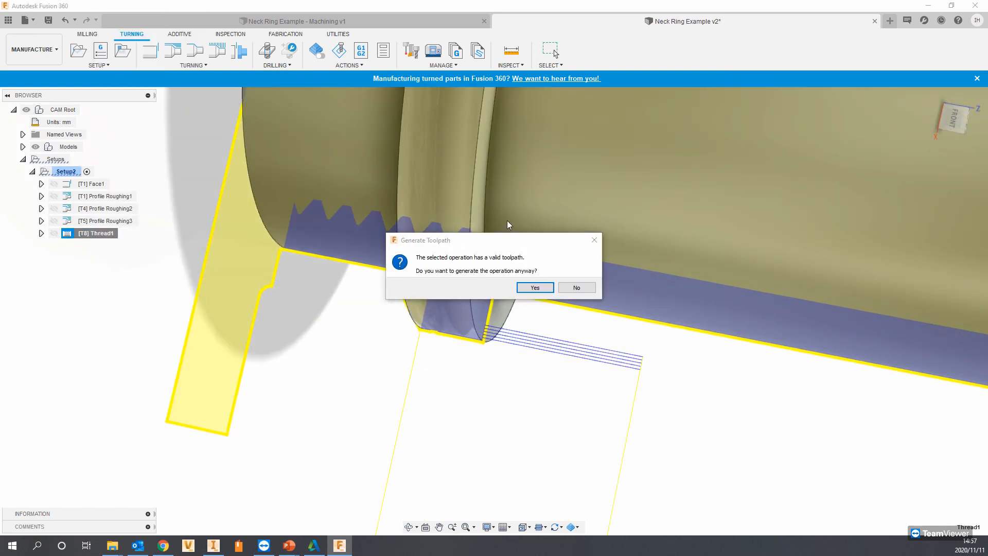
click(594, 289)
Simulate the thread operation on its own, then close the simulation.
right_click(93, 234)
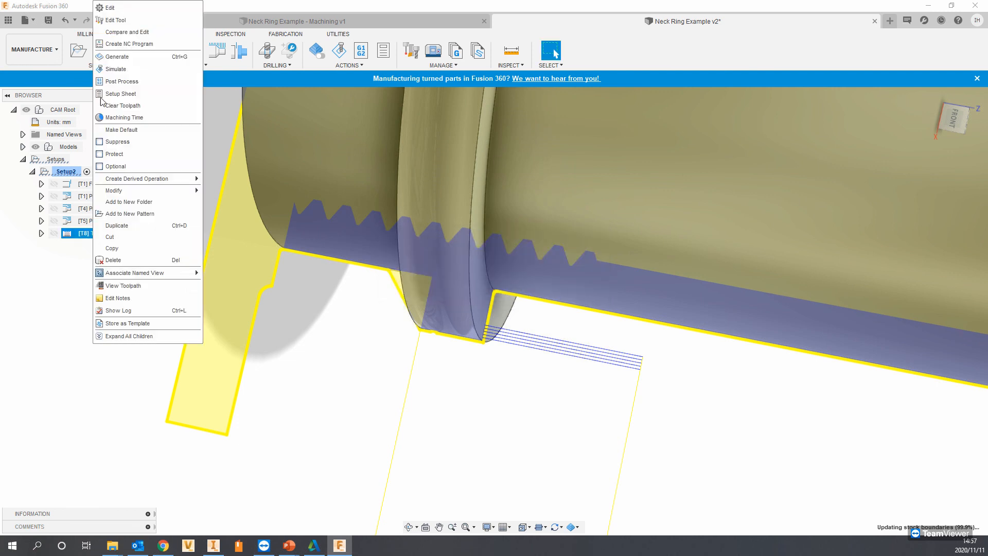
click(120, 70)
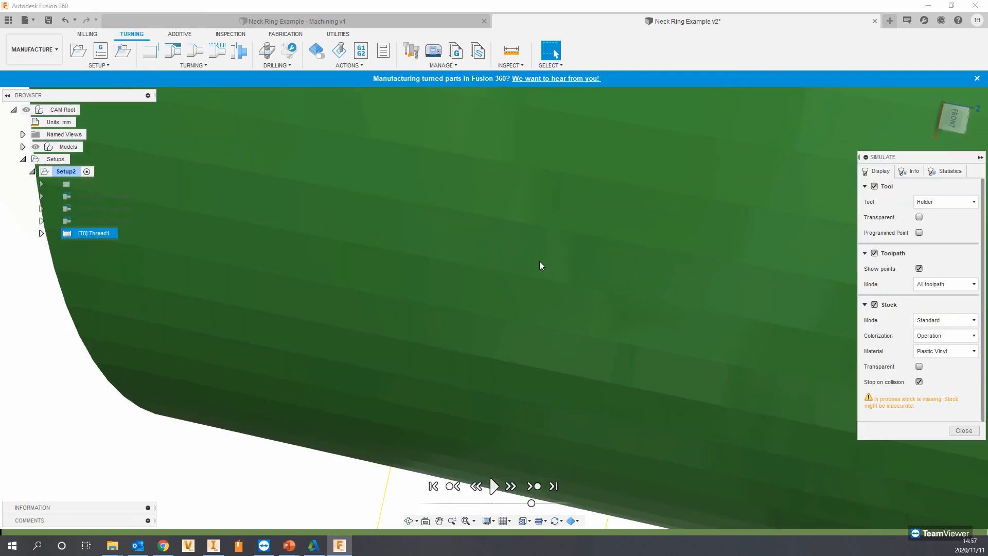
click(494, 485)
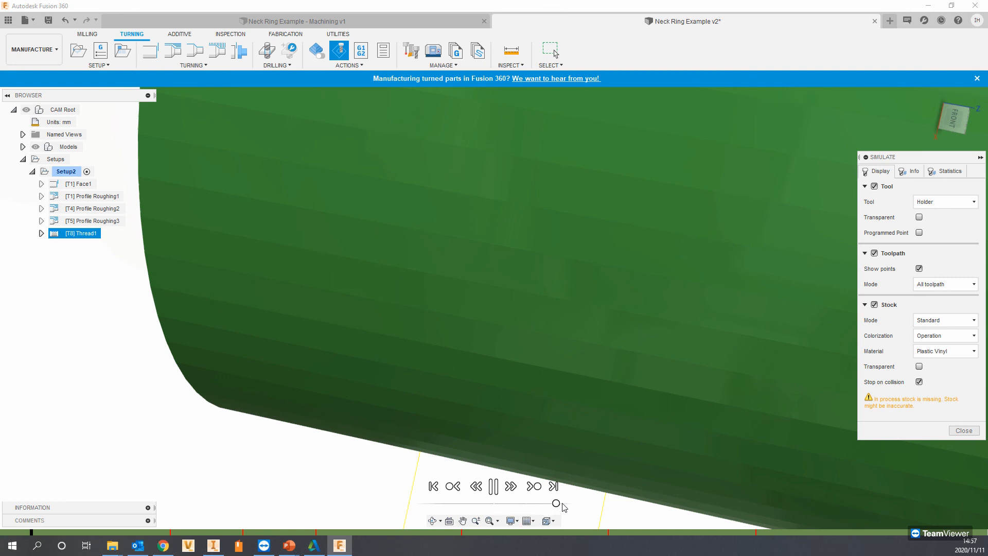
click(974, 435)
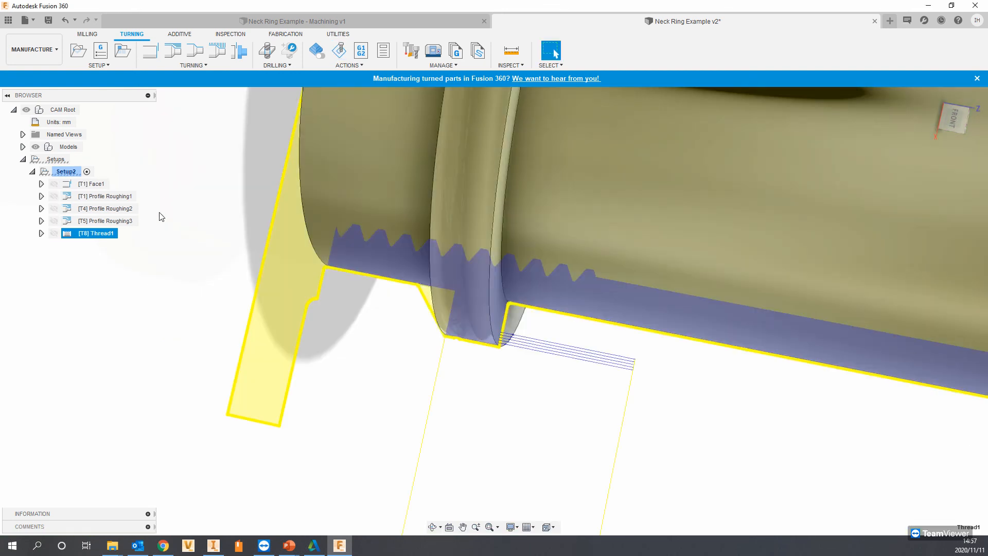
Simulate the whole turning setup, skip ahead to the thread operation, inspect the threading tool at the narrow collar, and close the simulation.
right_click(61, 172)
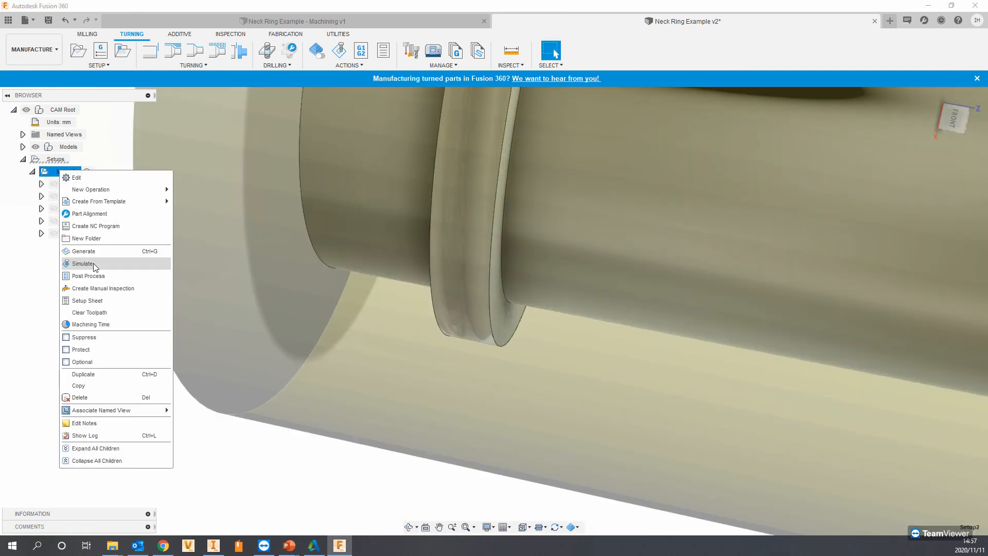
click(101, 263)
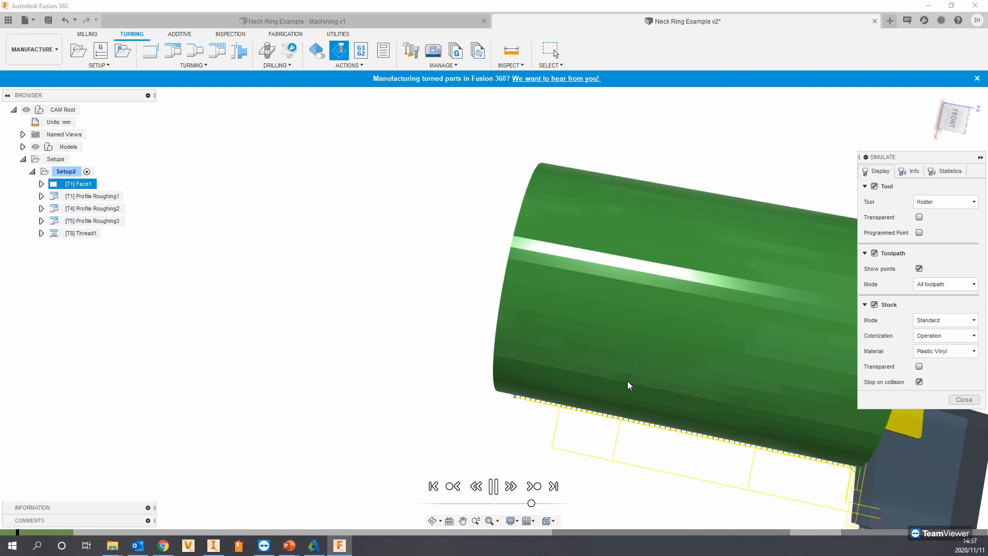
click(535, 486)
click(537, 487)
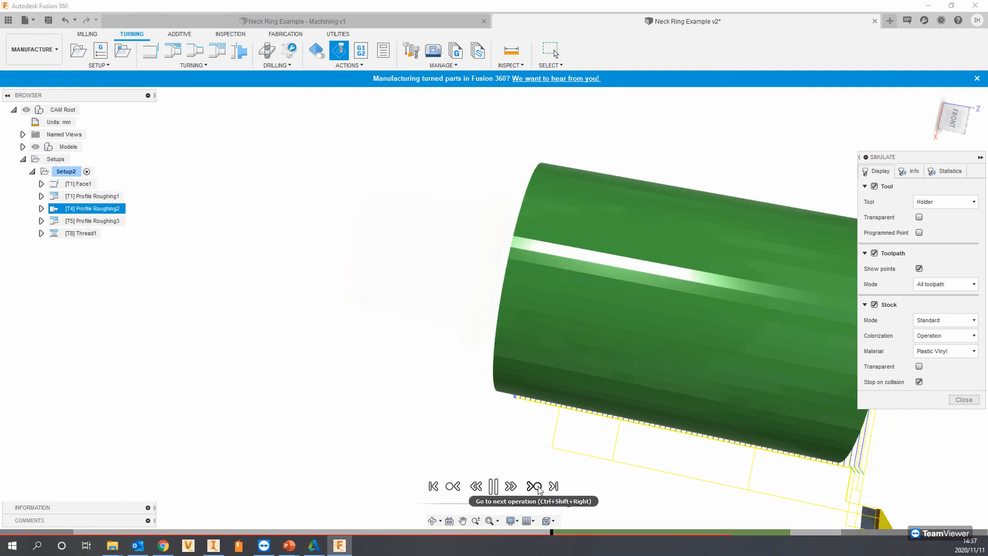
click(537, 486)
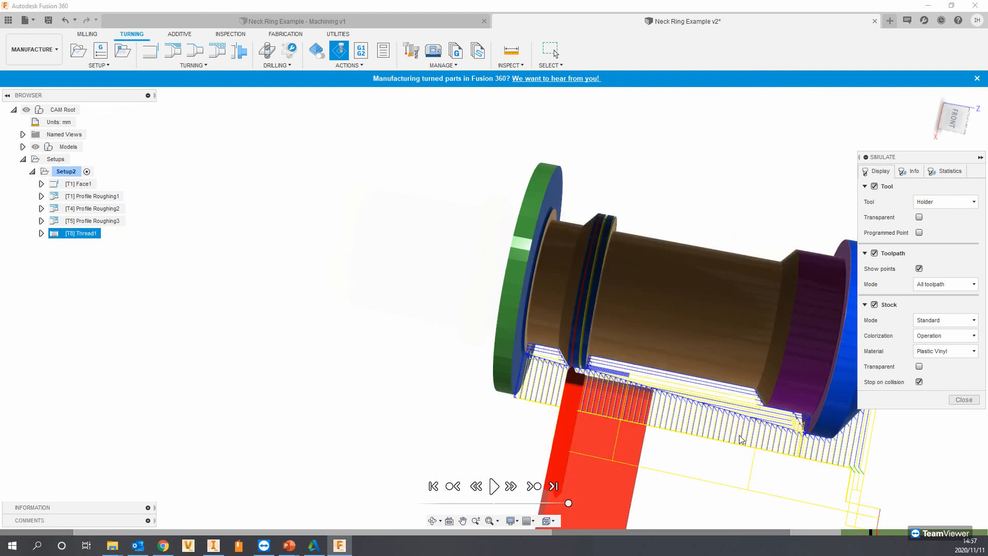
scroll(607, 362, up, 8)
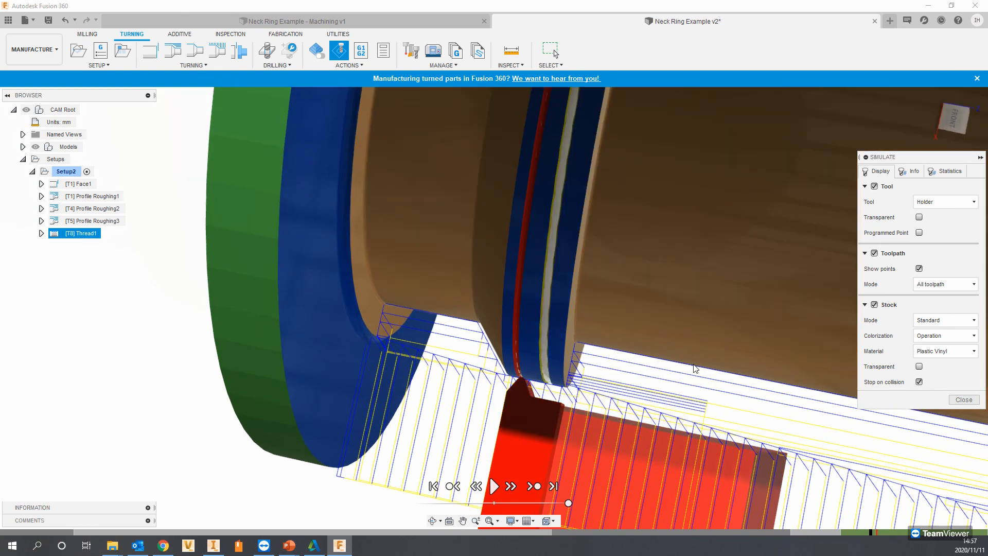
shift+middle_drag(663, 346, 937, 406)
shift+middle_drag(666, 343, 579, 304)
middle_drag(579, 304, 574, 237)
click(971, 401)
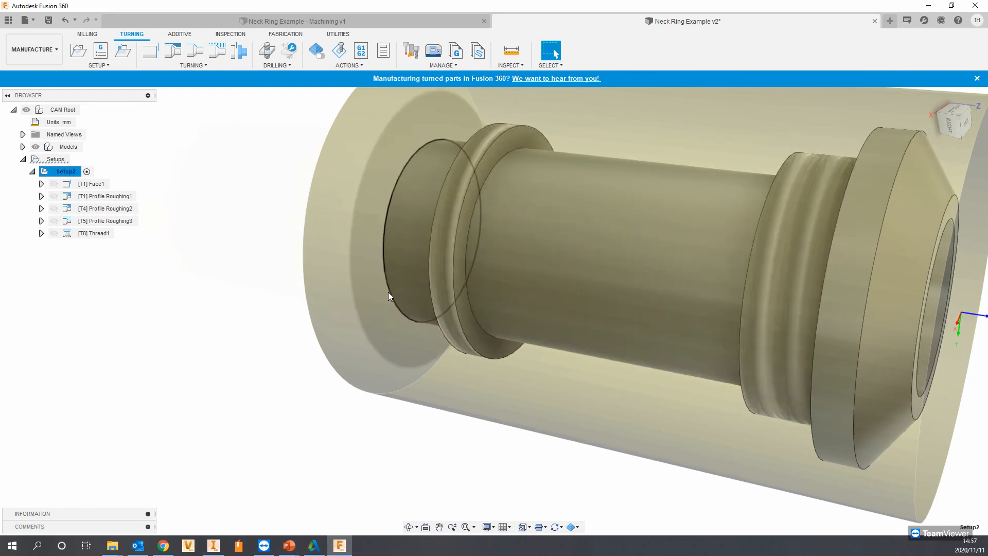
Regenerate all toolpaths of the turning setup.
scroll(388, 292, down, 10)
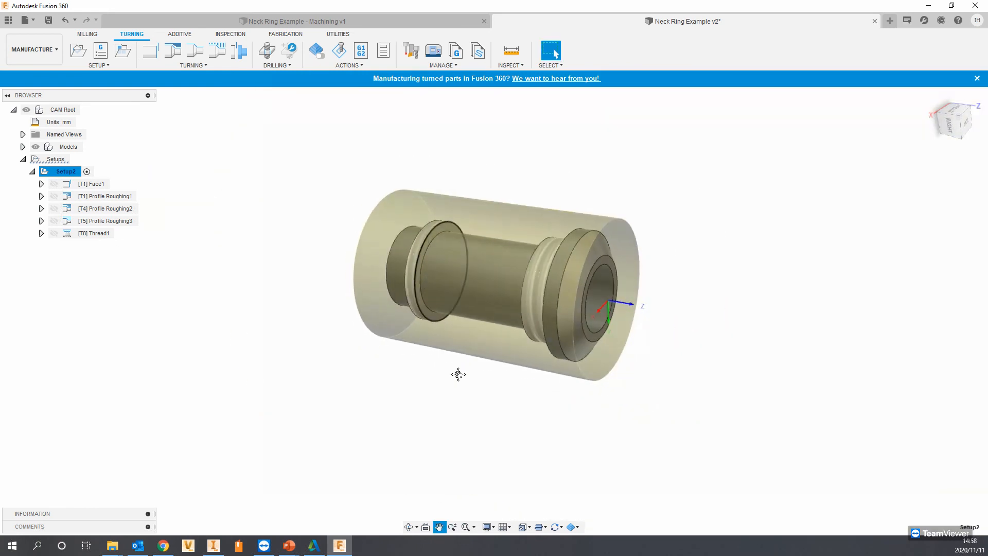
shift+middle_drag(510, 356, 448, 344)
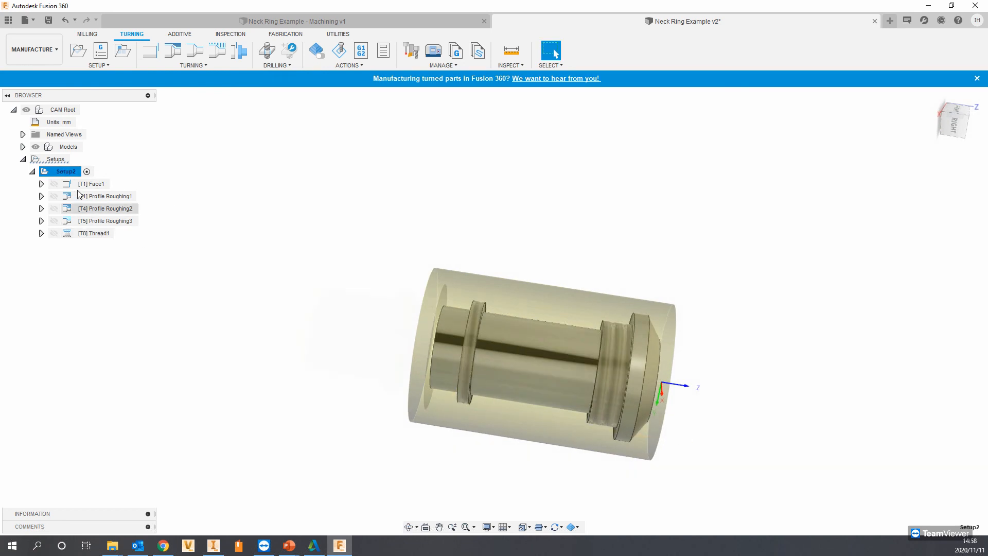
shift+middle_drag(237, 239, 221, 242)
right_click(63, 172)
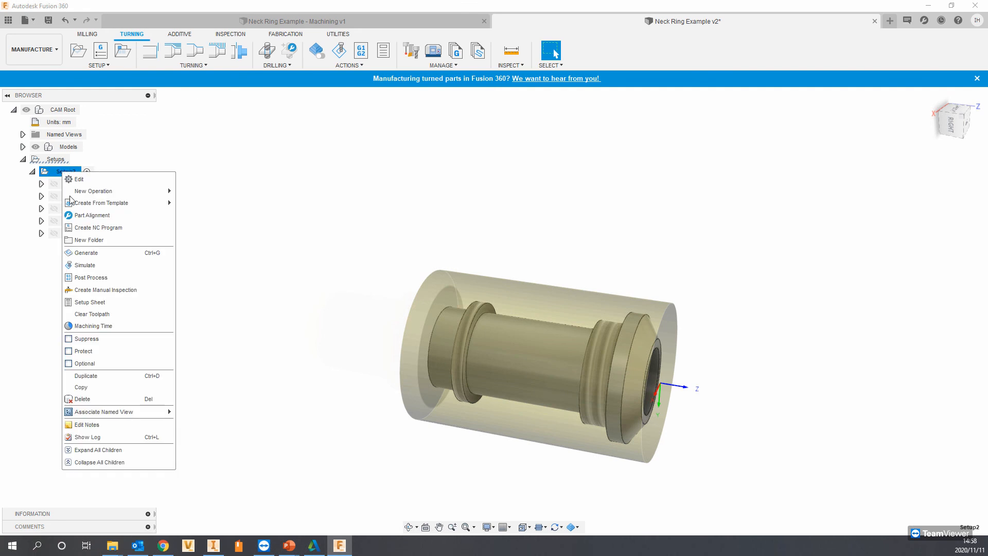
click(93, 254)
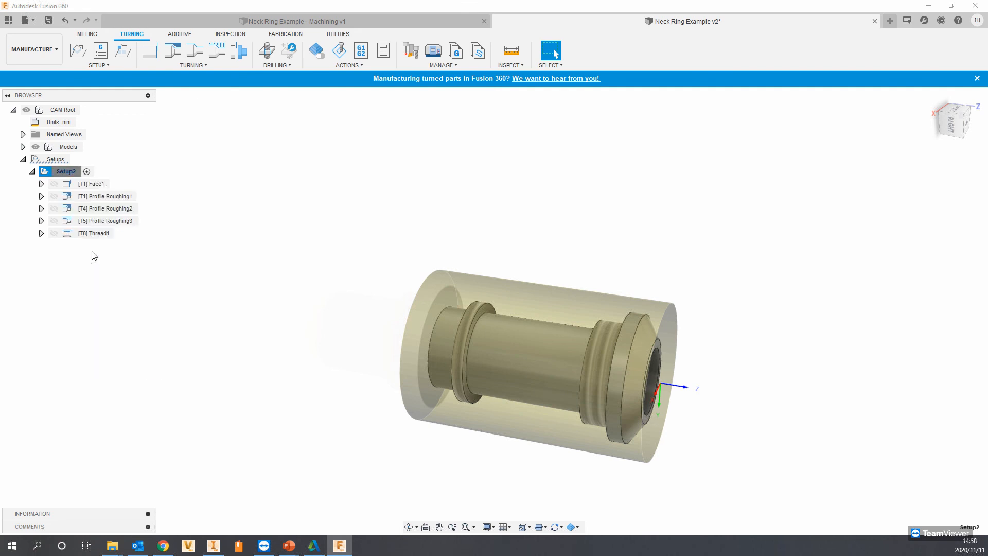
click(493, 288)
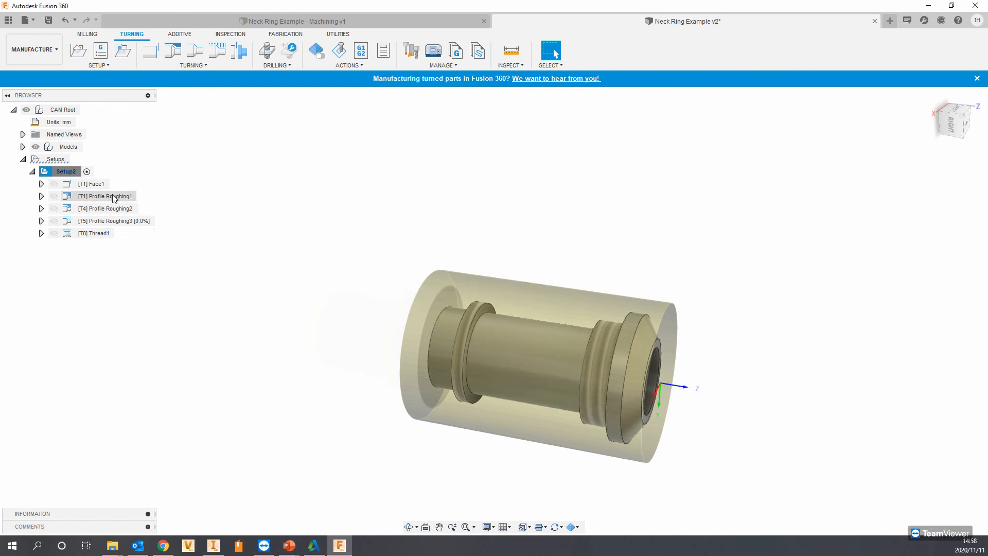
Create an NC program for the turning setup, using the FANUC Turning / fanuc turning post.
click(101, 50)
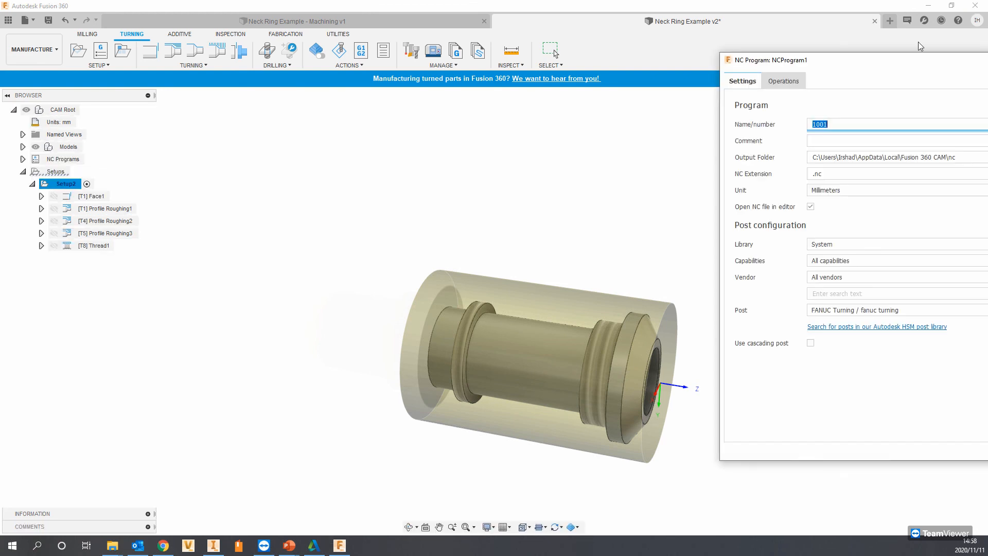
drag(817, 65, 289, 52)
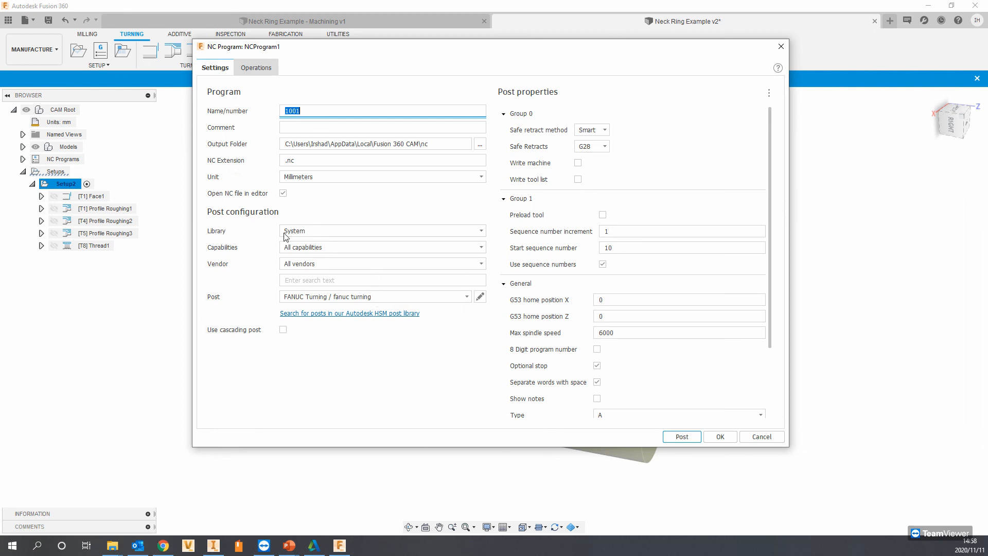
click(314, 315)
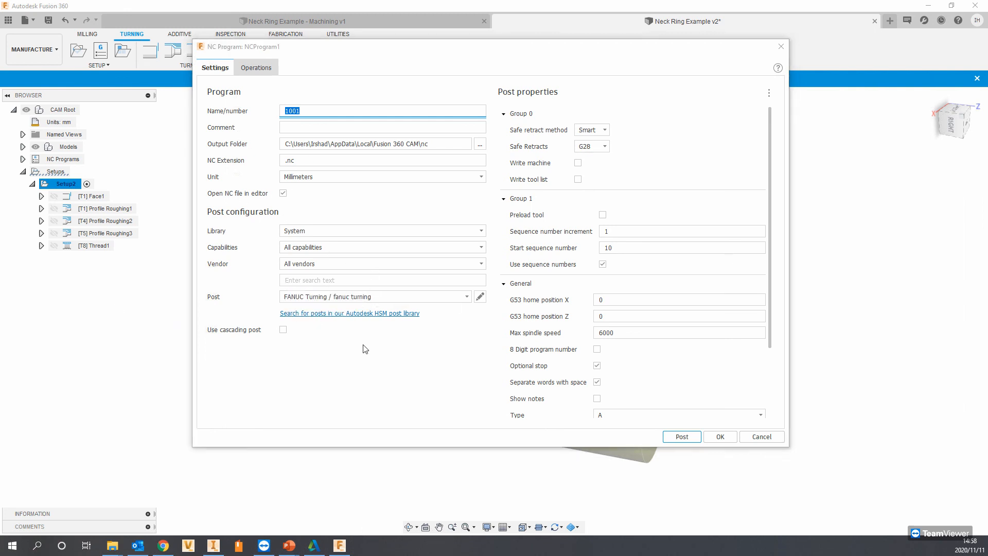
click(423, 297)
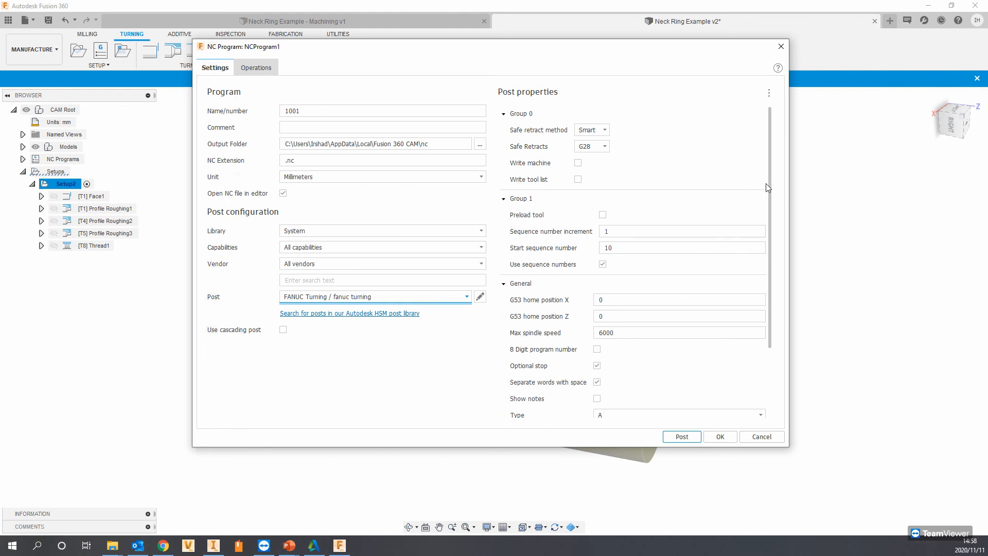
Review the NC program's general and built-in post properties, and enable Radius arcs.
drag(768, 184, 767, 265)
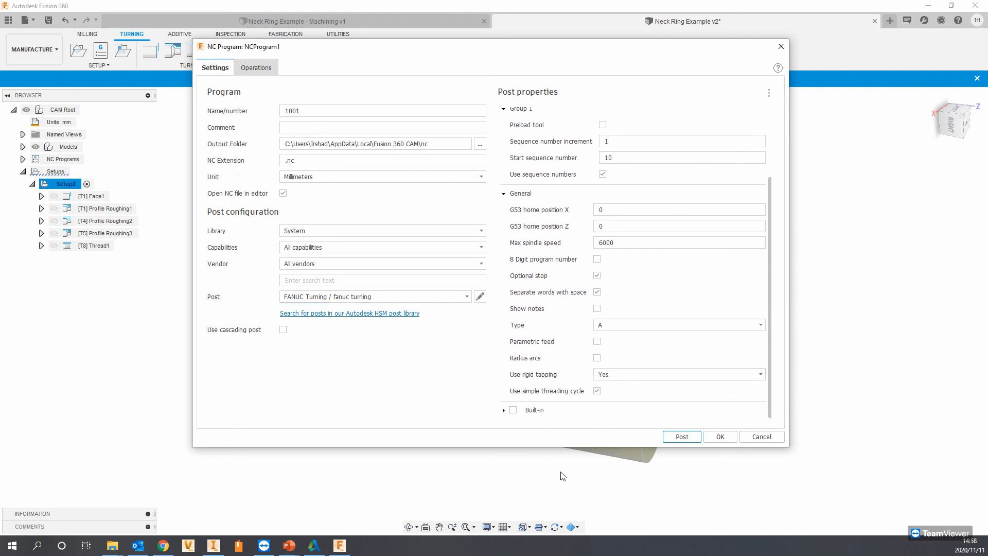
click(513, 409)
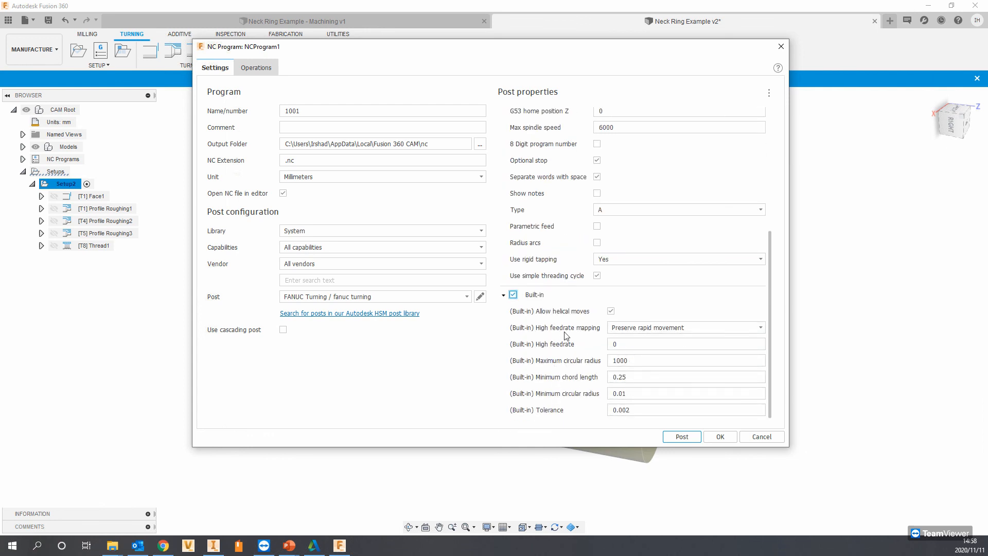
click(513, 295)
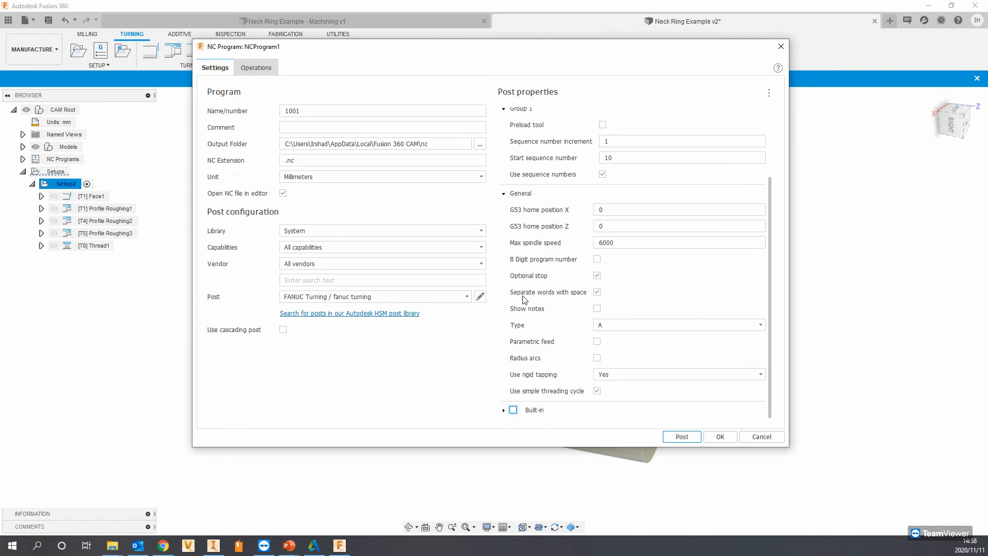
click(597, 357)
scroll(597, 335, up, 3)
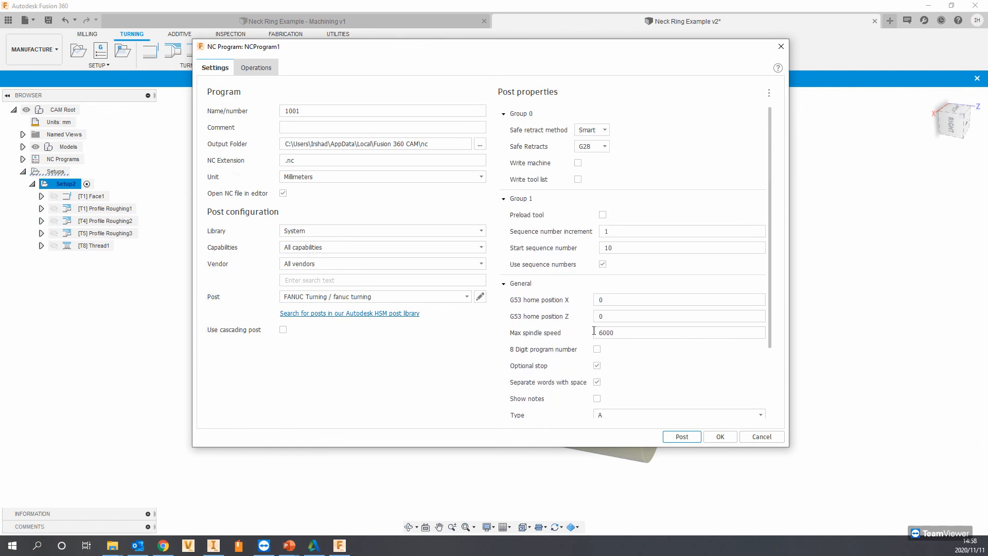
Set the start sequence number to 1 and the increment to 5, and enable Write machine and Write tool list.
click(619, 255)
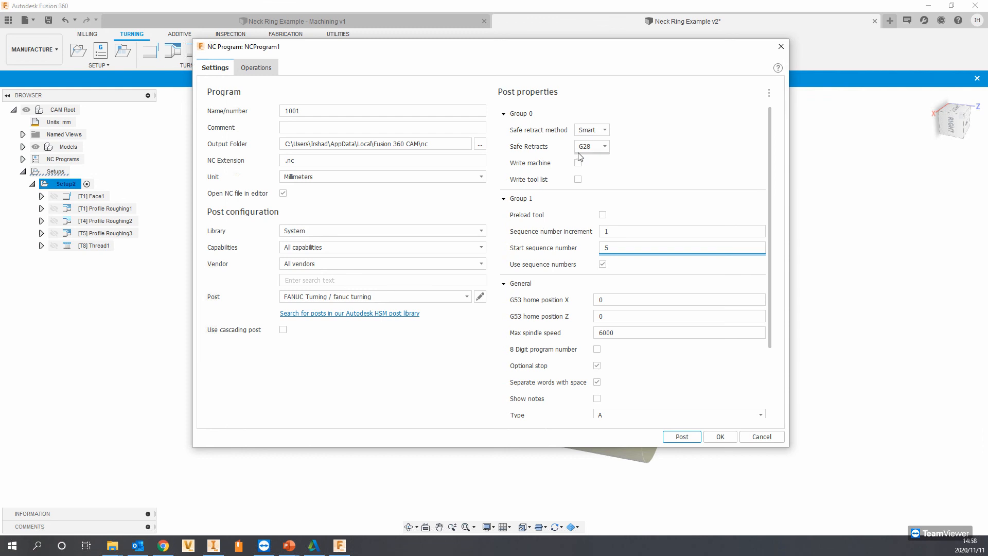
double_click(610, 247)
text(1)
click(620, 231)
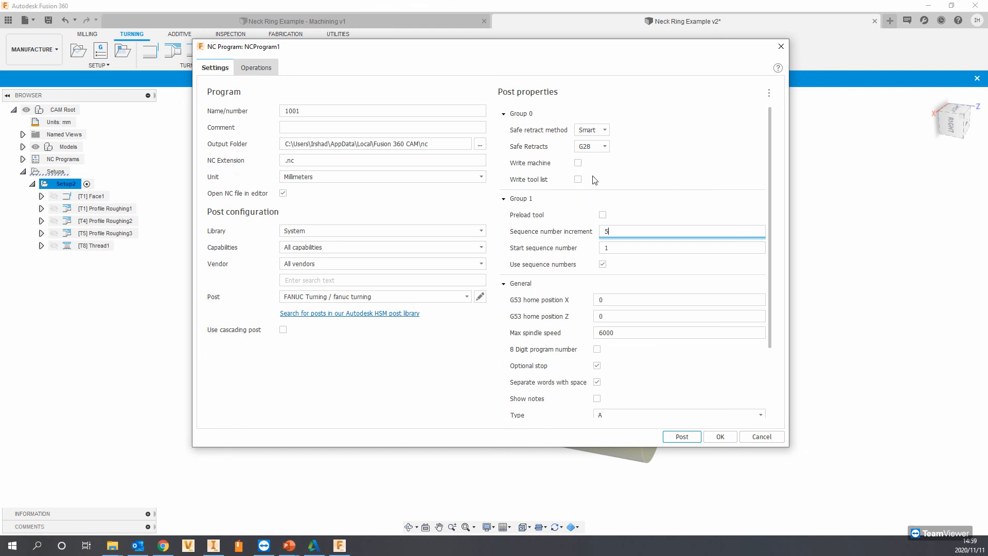
click(578, 163)
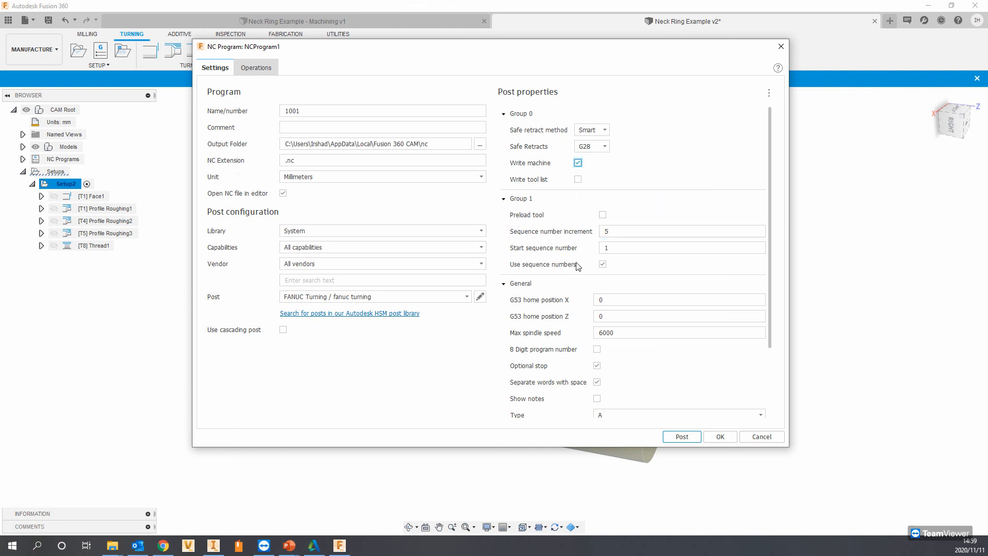
click(577, 179)
Check the operations included in the NC program and post it, overwriting the existing 1001.nc file.
click(254, 68)
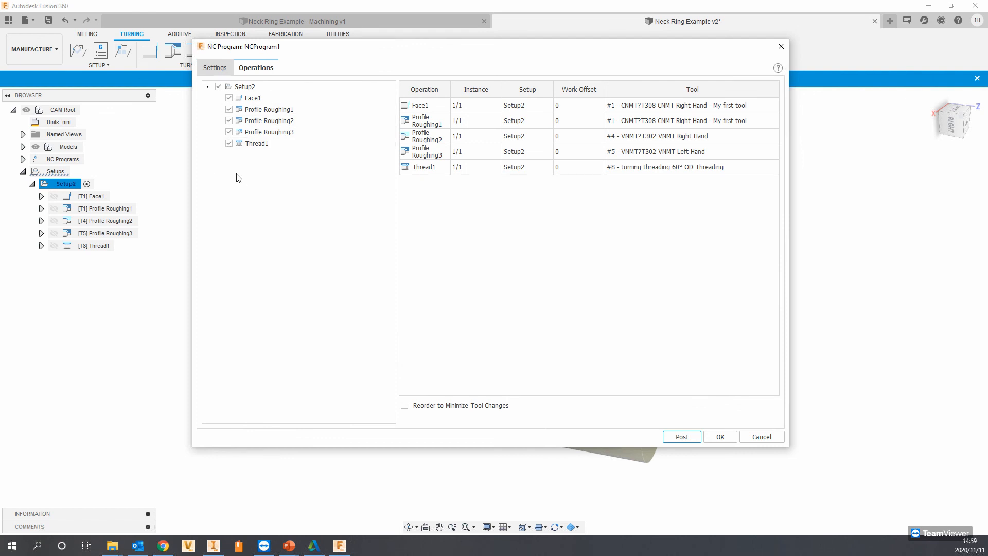
click(681, 437)
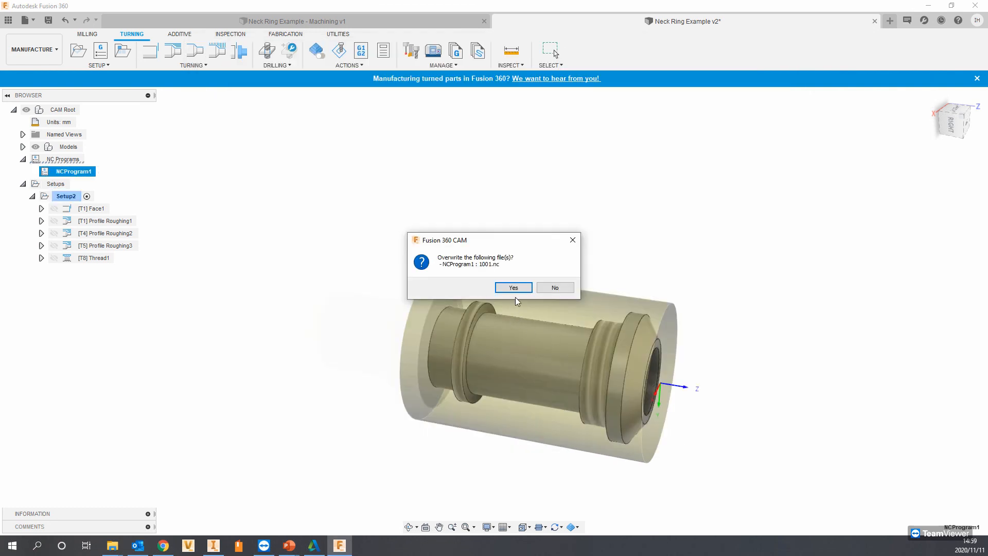
click(512, 287)
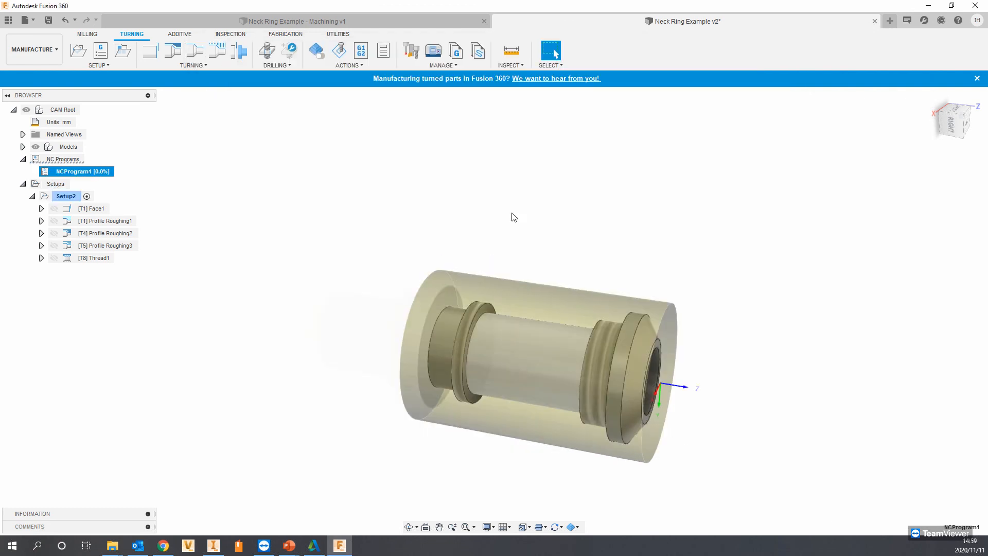
click(844, 513)
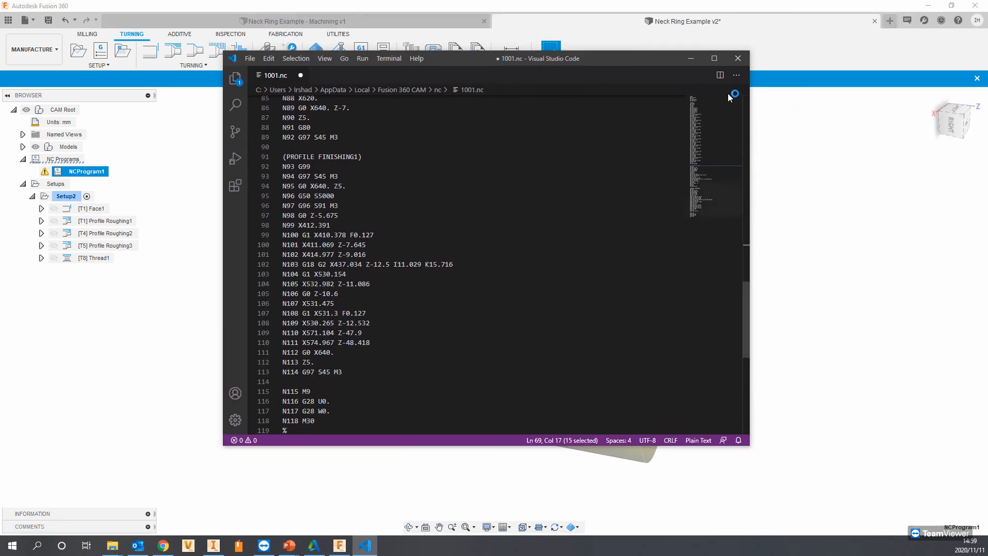
Maximize Visual Studio Code and review the code in 1001.nc from its start to its end.
click(719, 57)
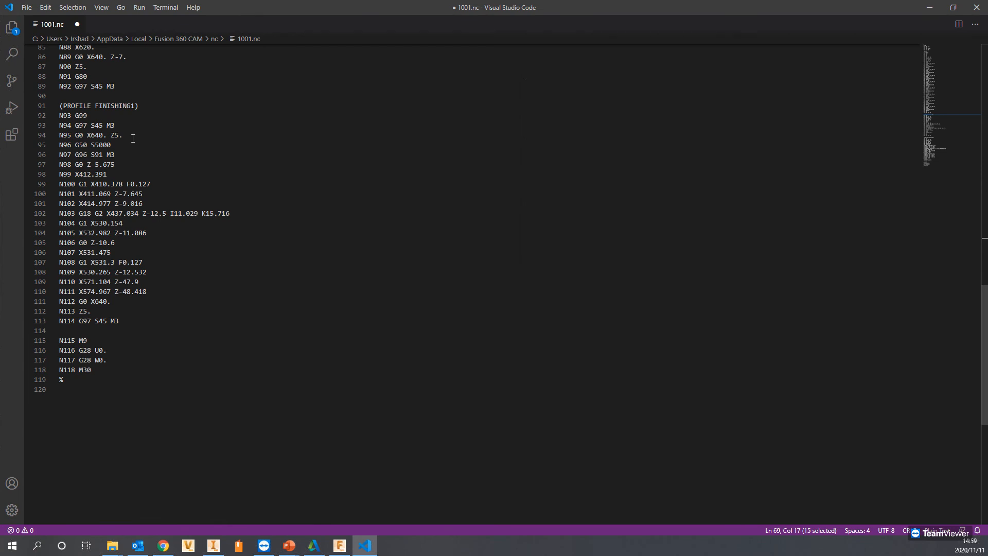
scroll(133, 139, up, 10)
drag(982, 226, 957, 61)
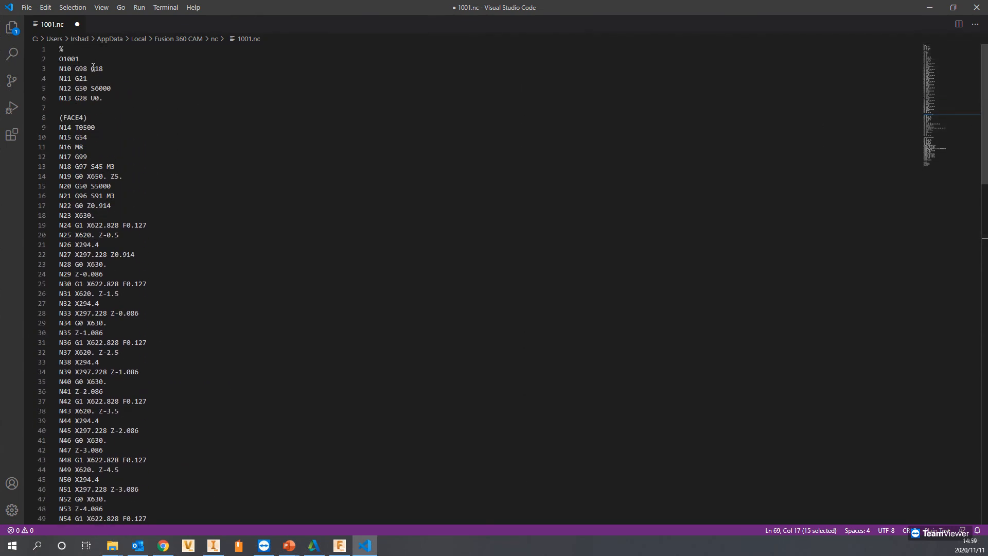
scroll(85, 161, down, 20)
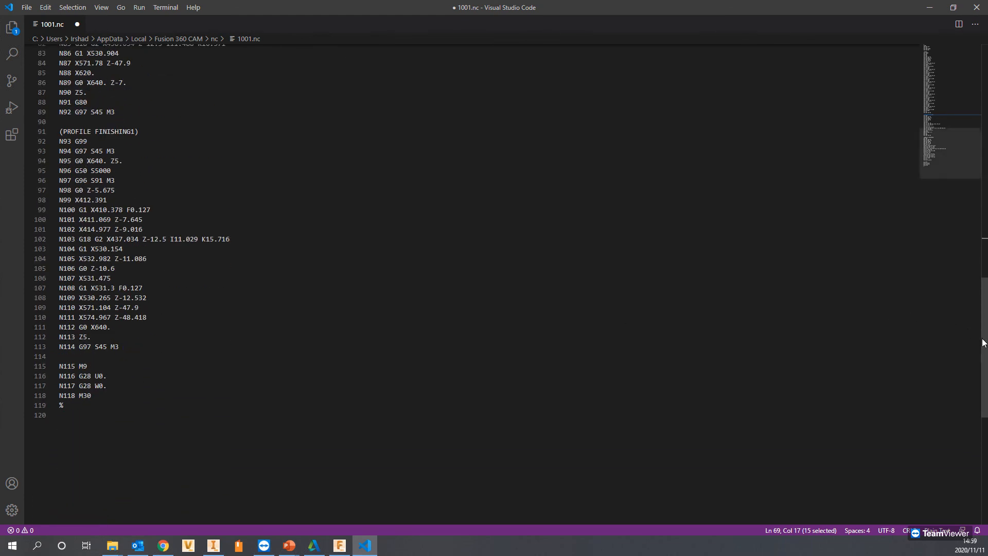
Review the code in 1001.nc back up to its start and close Visual Studio Code.
scroll(960, 232, up, 10)
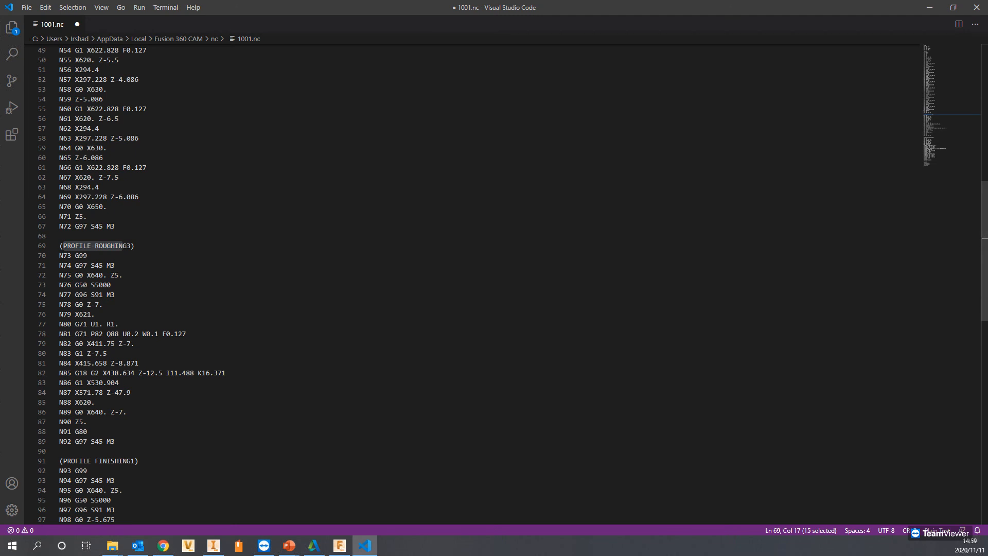
drag(984, 236, 976, 120)
scroll(976, 121, up, 3)
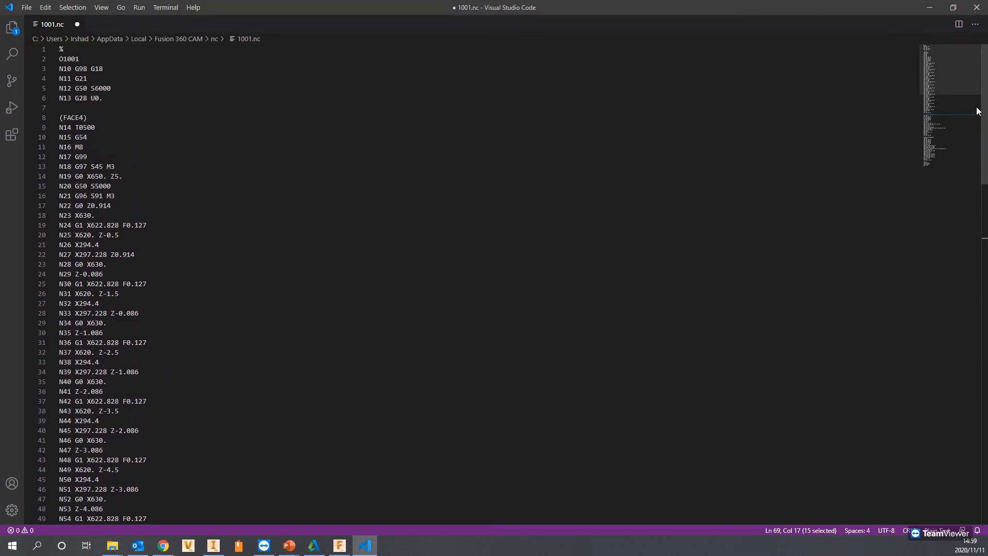
click(977, 8)
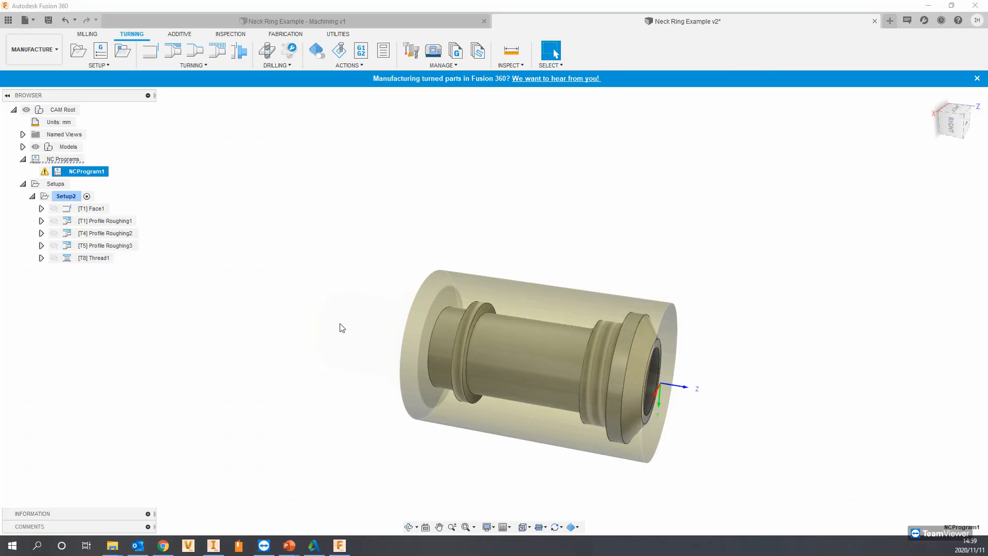
Edit NCProgram1, change its name/number to 555, and post it.
right_click(73, 174)
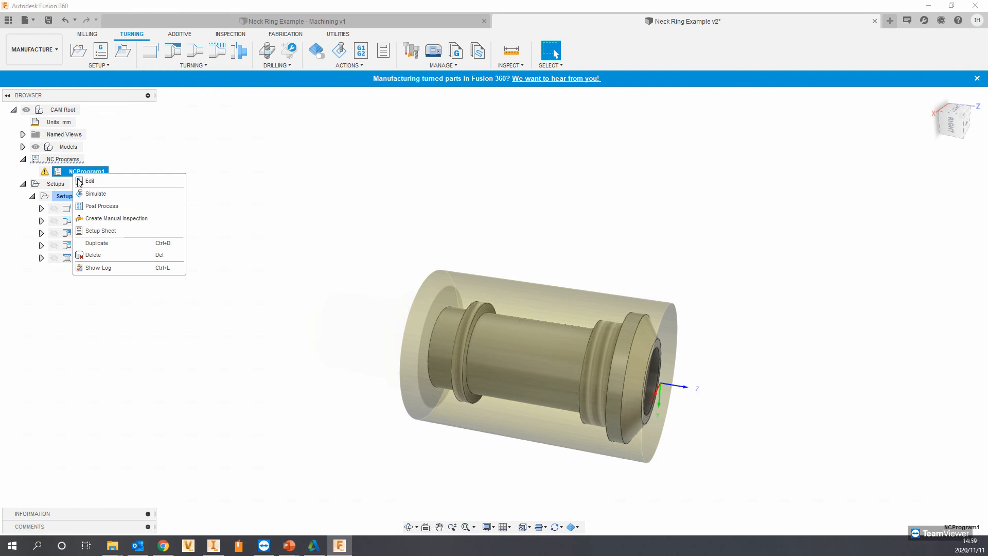
click(88, 180)
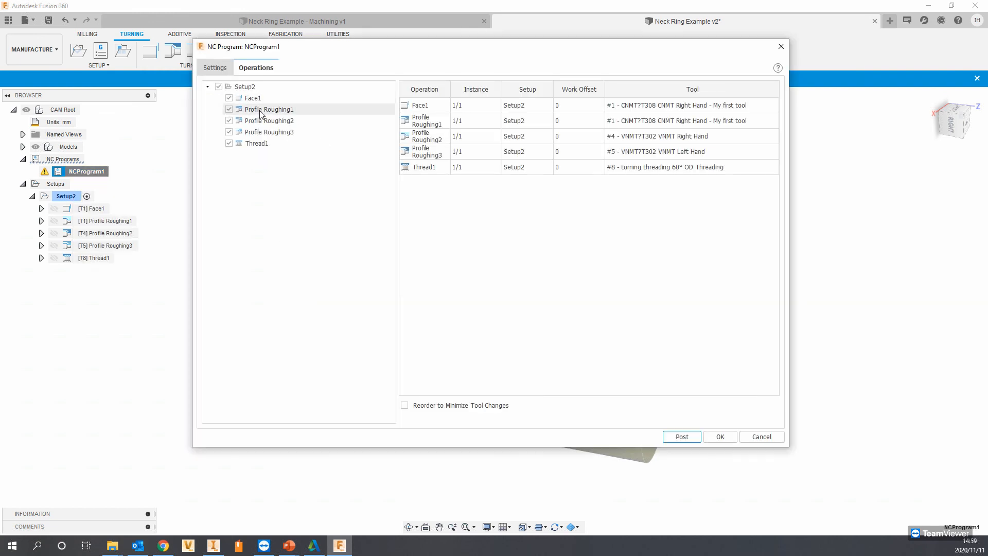
click(216, 68)
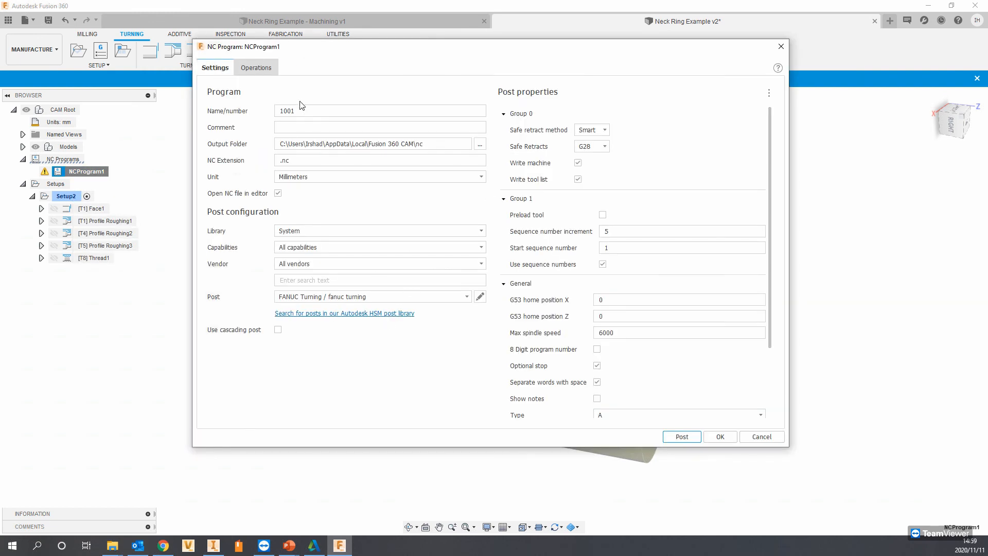
drag(331, 110, 246, 109)
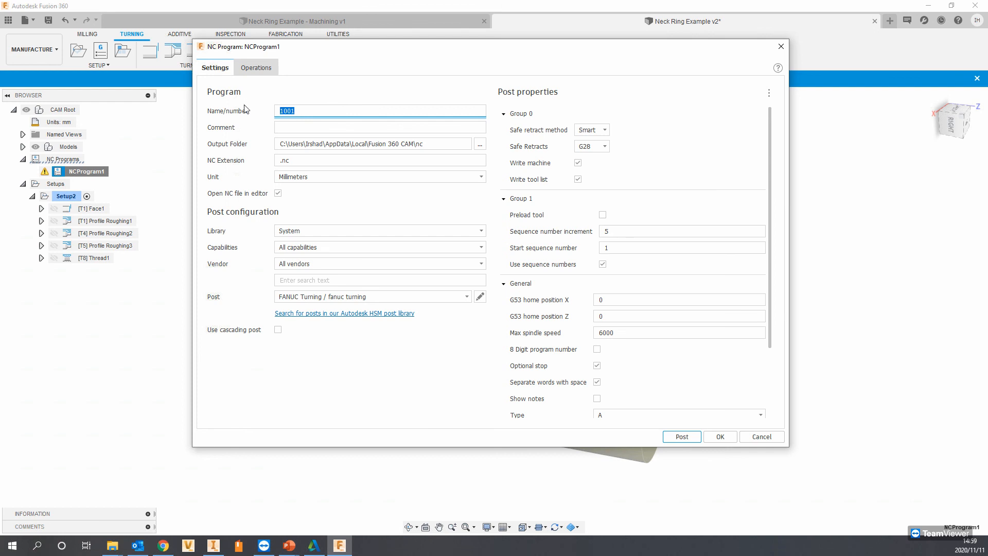
text(555)
click(673, 438)
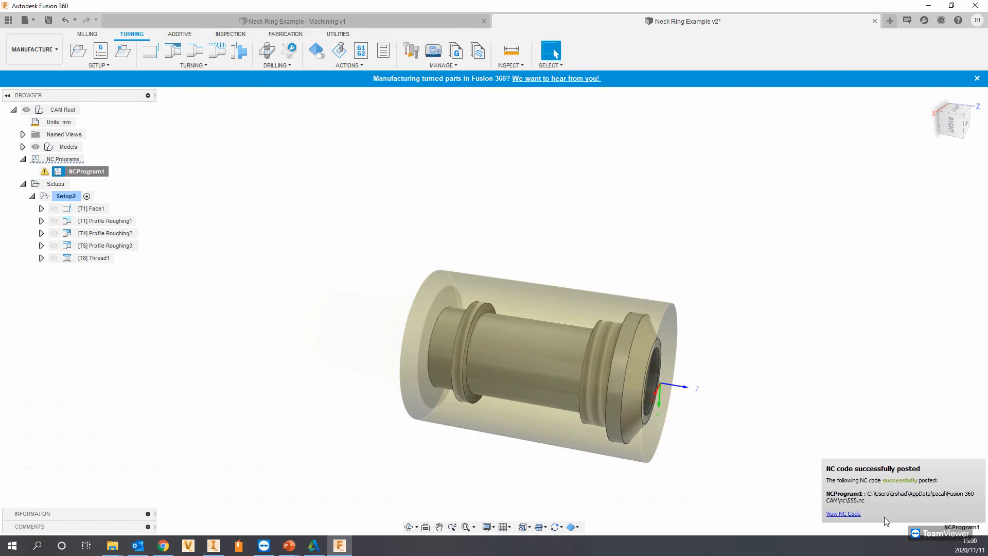
Open the posted 555.nc code and review it from the tool list to the THREAD1 section, then close the editor.
click(843, 514)
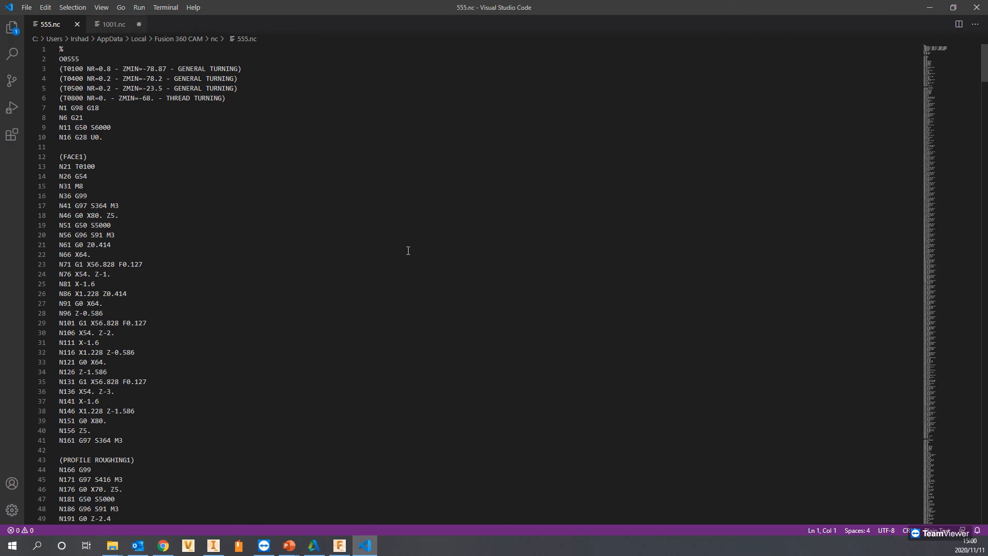
scroll(408, 251, down, 20)
scroll(406, 245, down, 20)
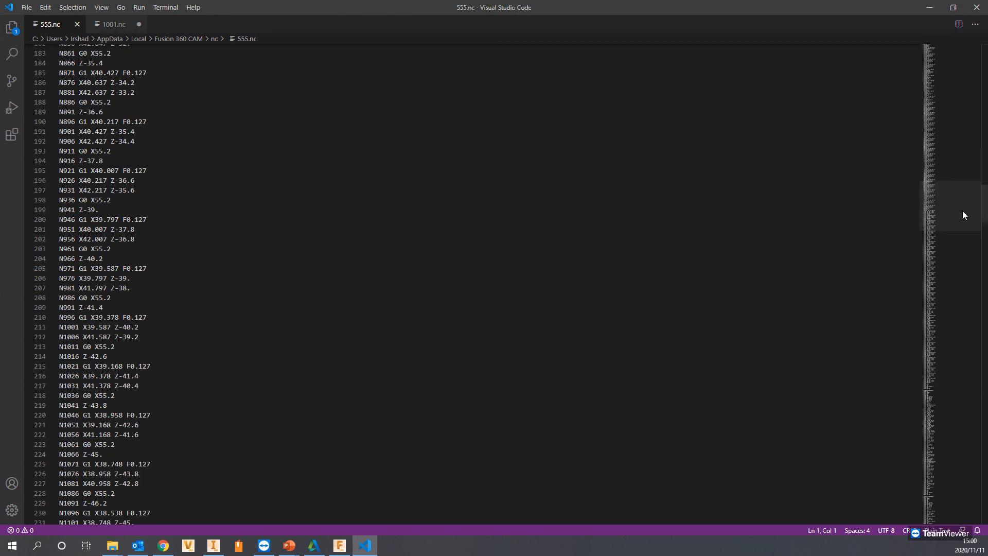
drag(982, 213, 985, 480)
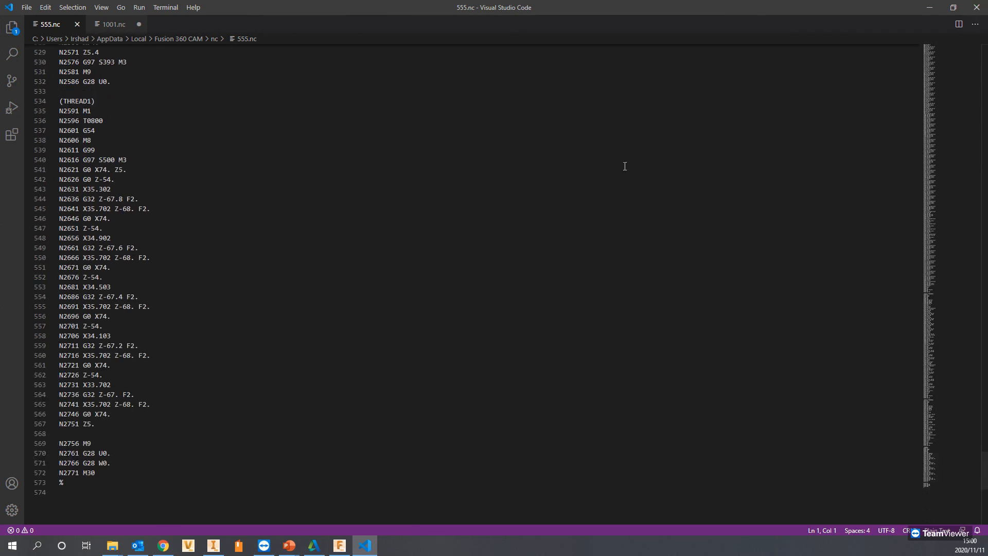
drag(63, 112, 78, 132)
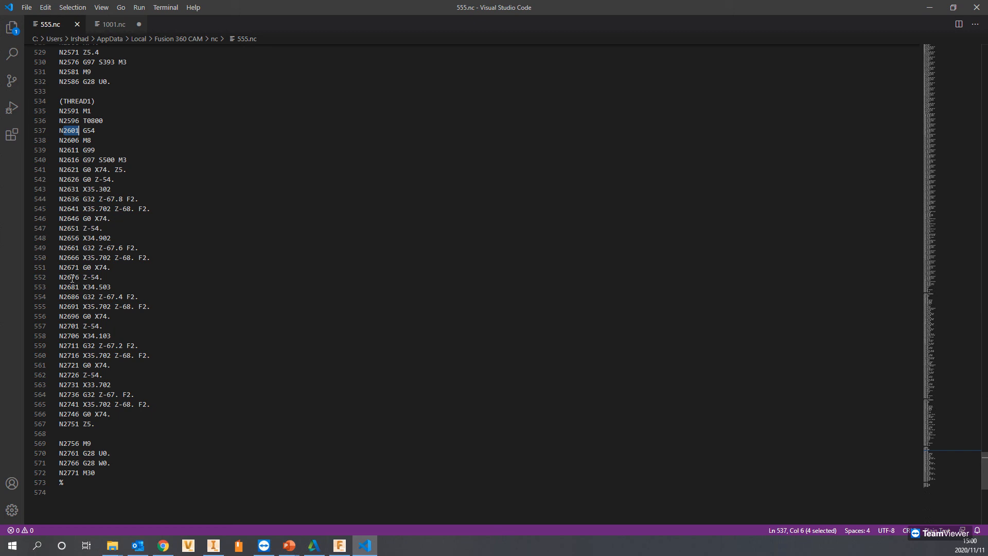
drag(62, 100, 91, 120)
click(974, 10)
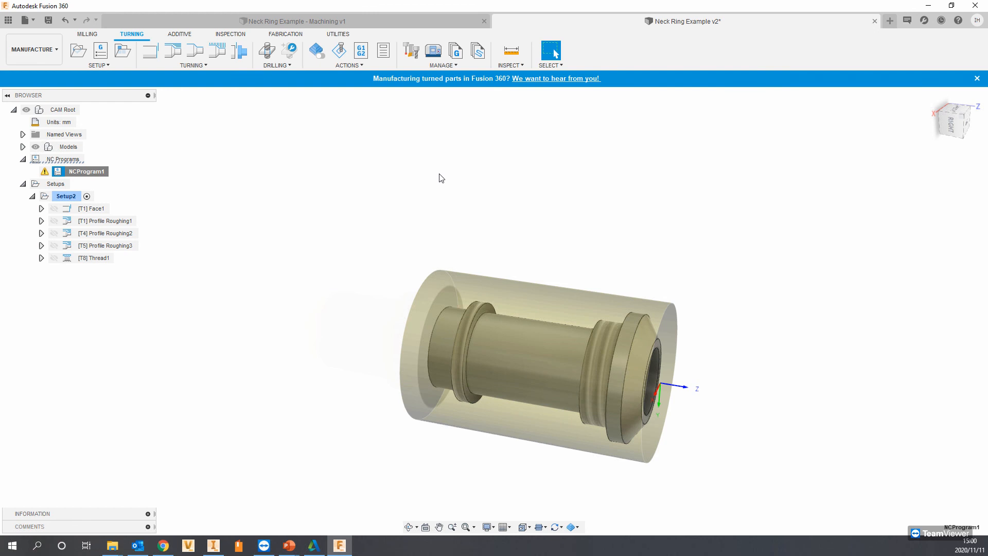
click(86, 171)
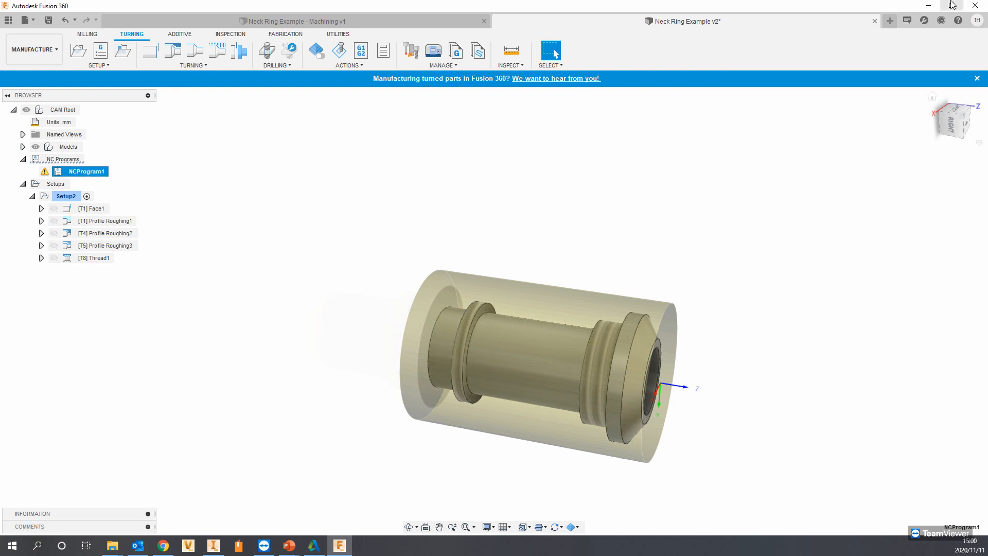
click(929, 7)
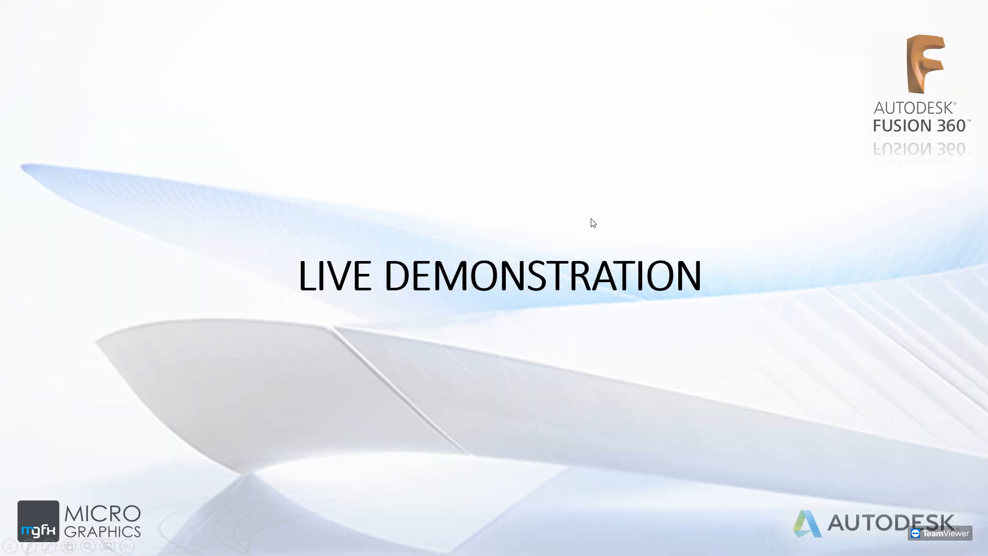
click(591, 218)
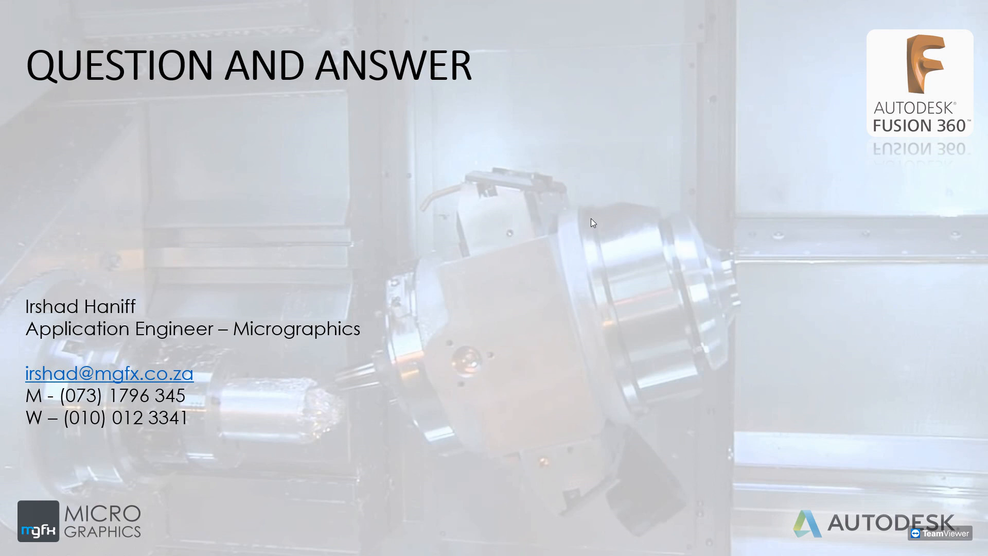